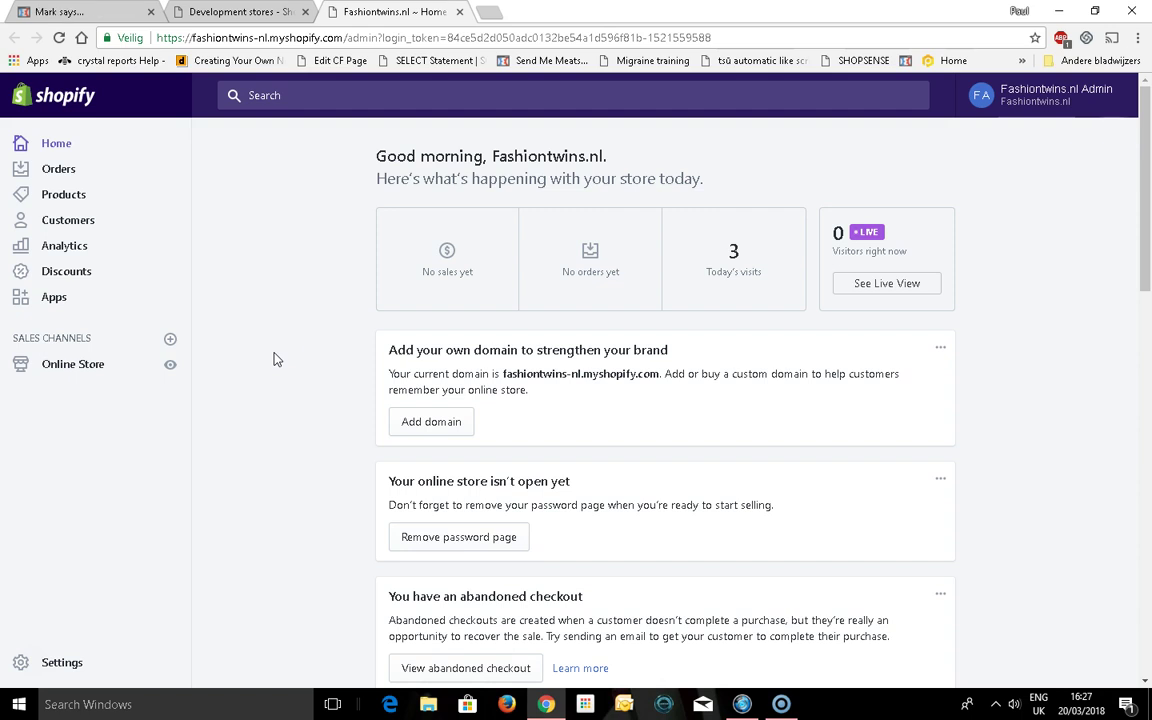
Launch the installed Oberlo app from the Shopify store's Apps list
click(58, 300)
click(33, 297)
click(234, 97)
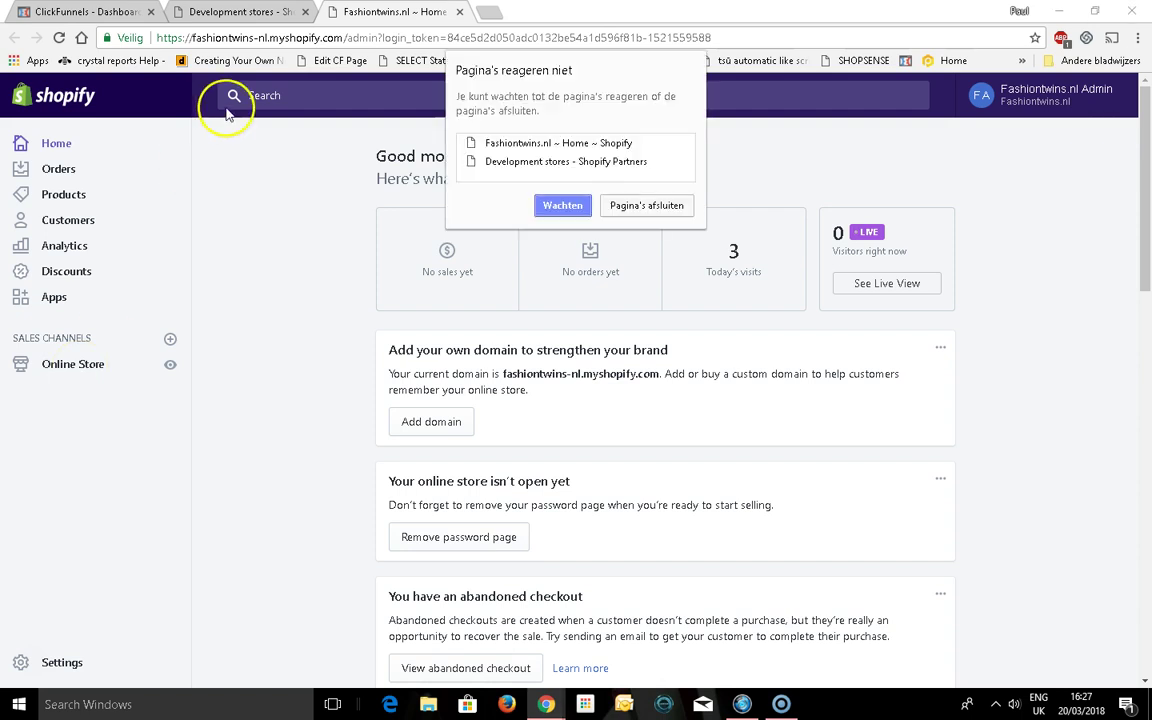
click(584, 207)
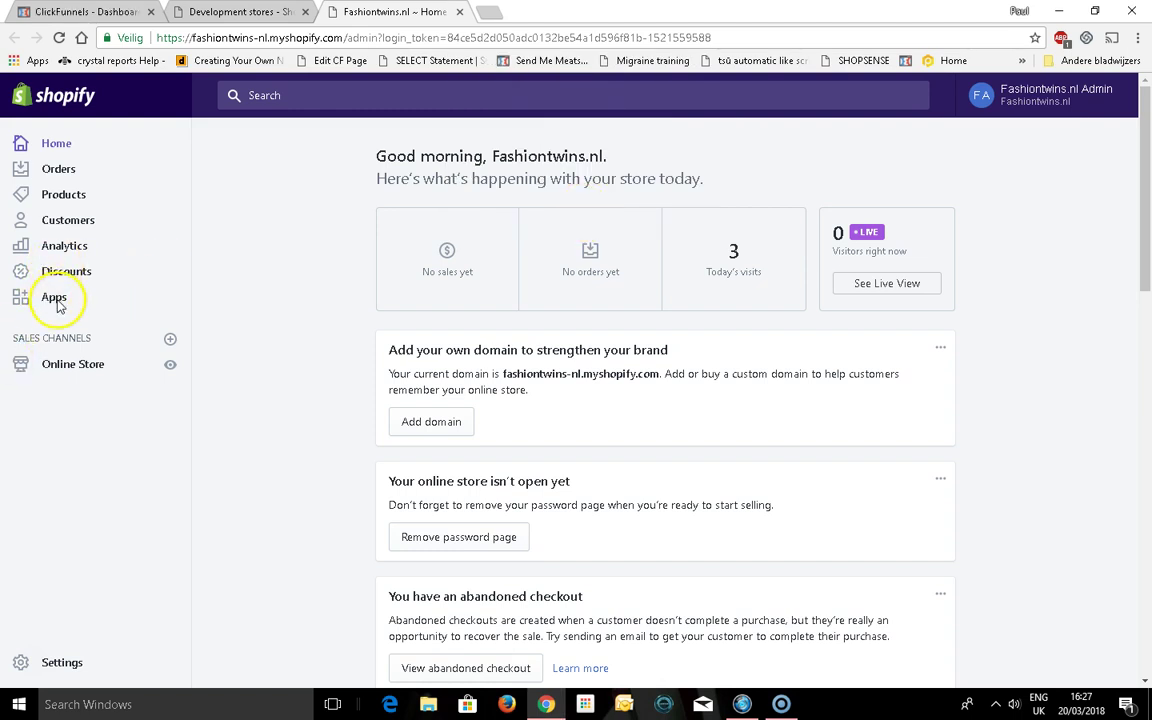
click(240, 12)
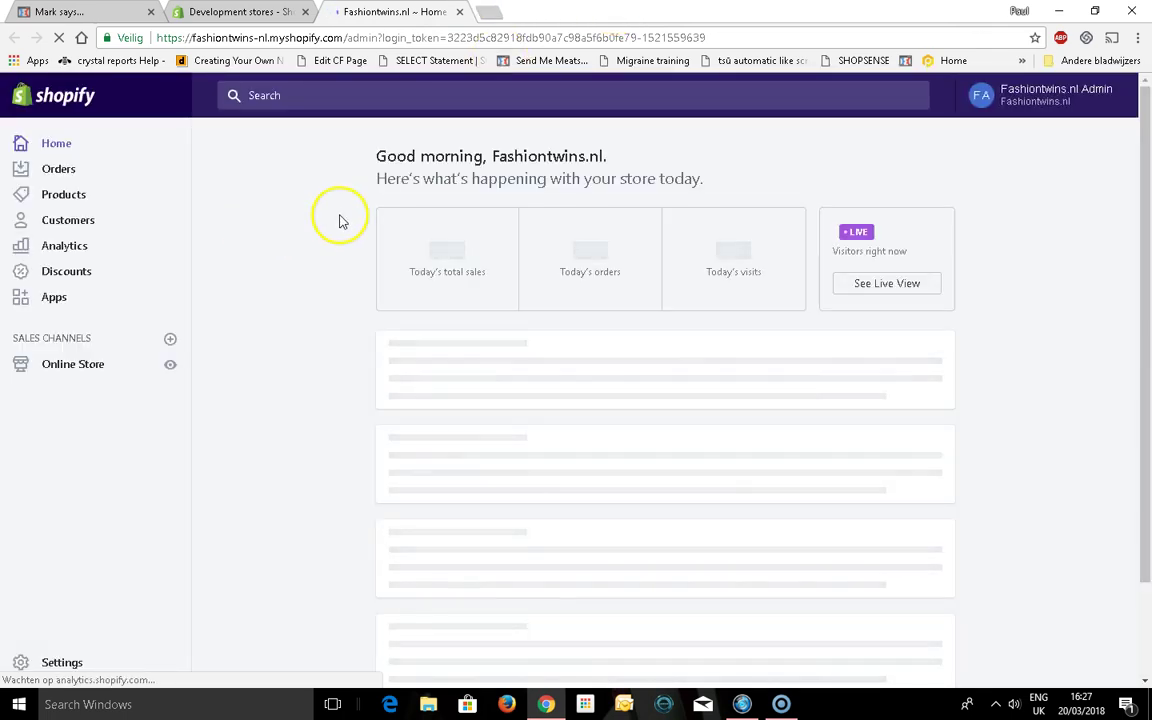
click(60, 303)
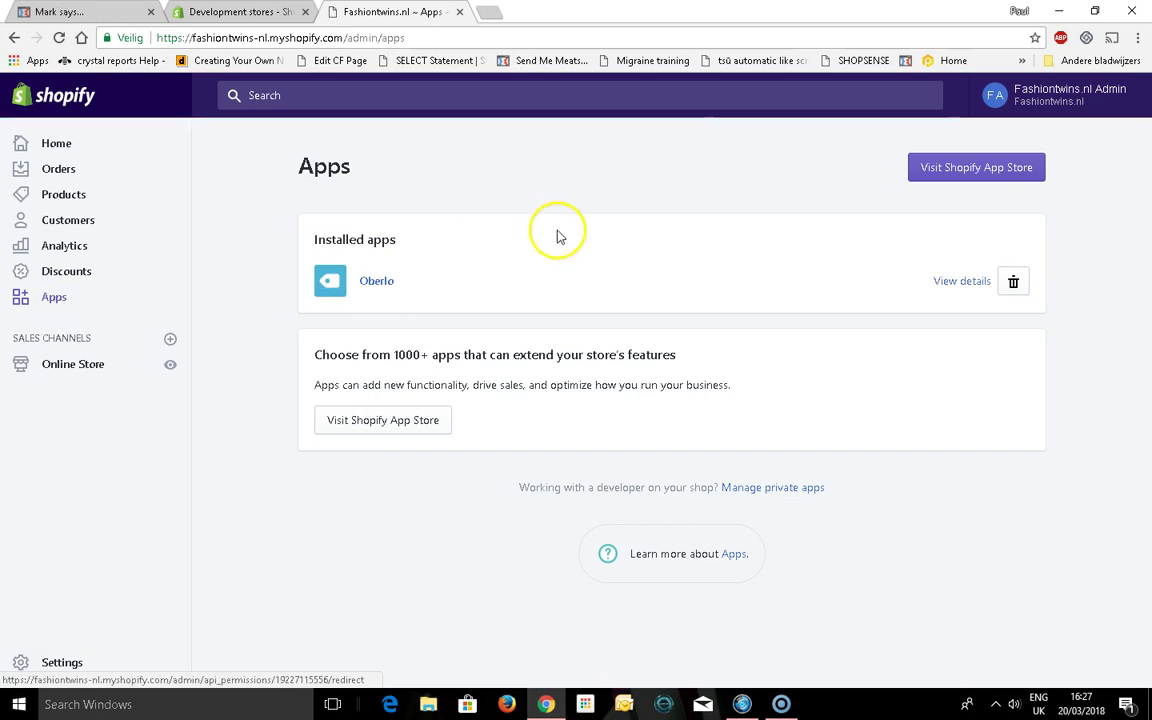
click(376, 285)
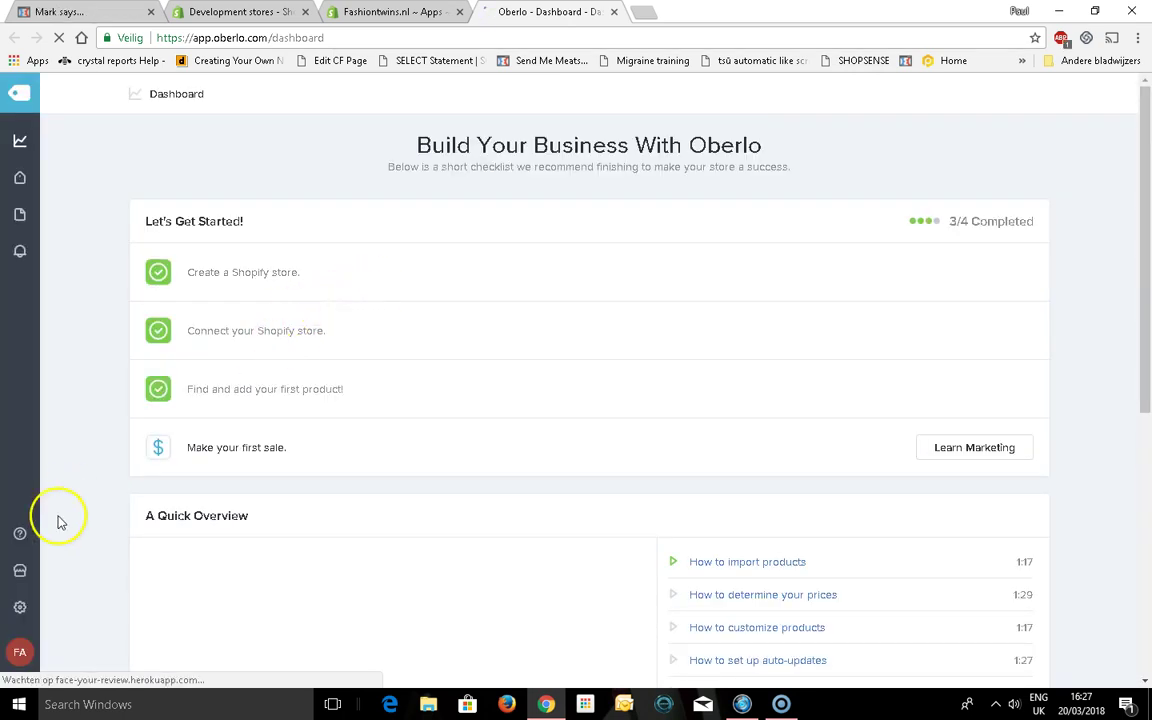
Save the Fashiontwins.nl shop's general settings: products published, taxable, weight in kg
click(20, 608)
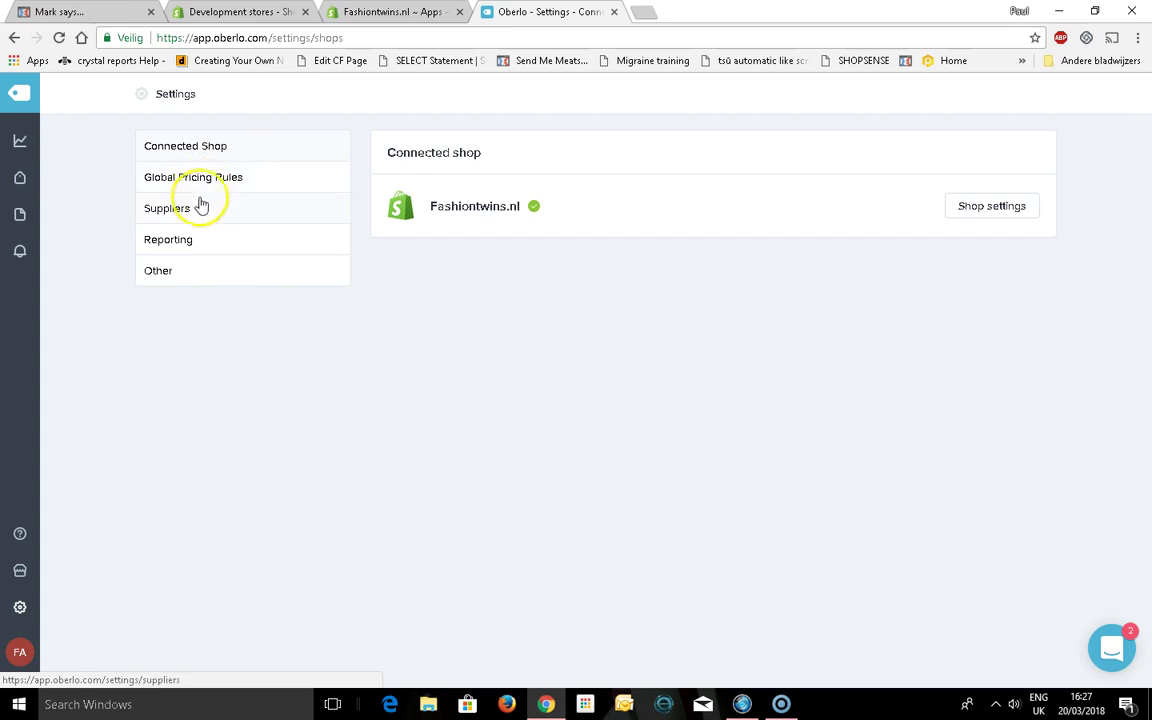
click(164, 272)
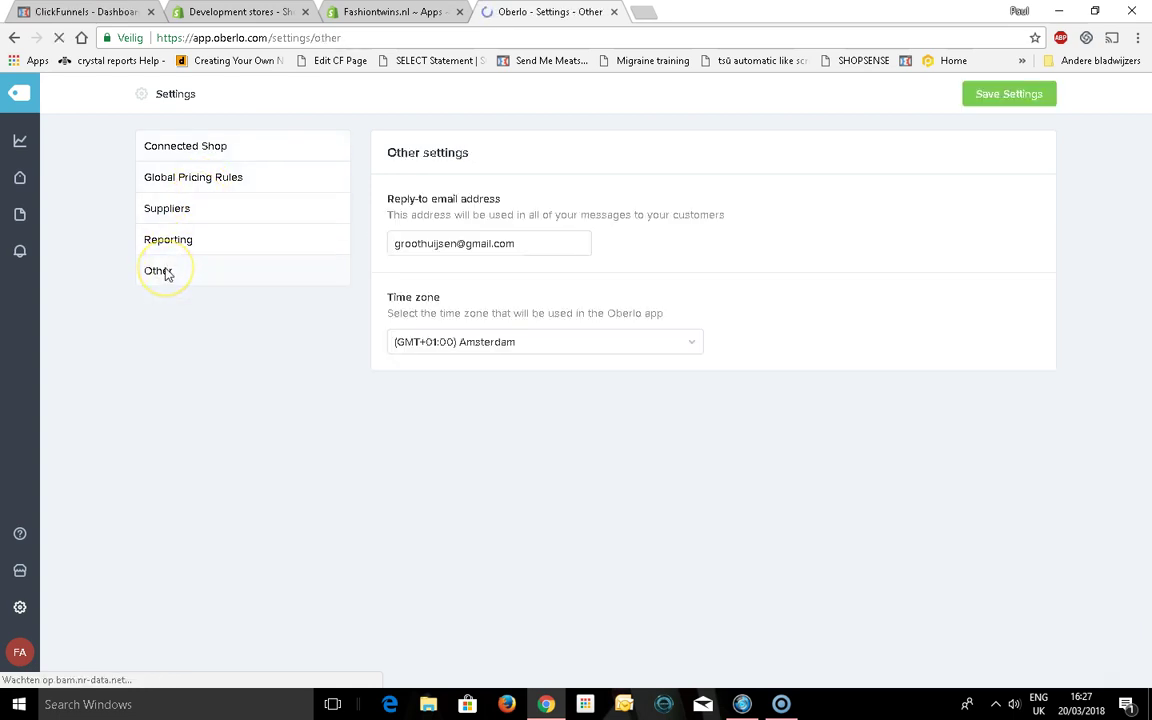
click(231, 158)
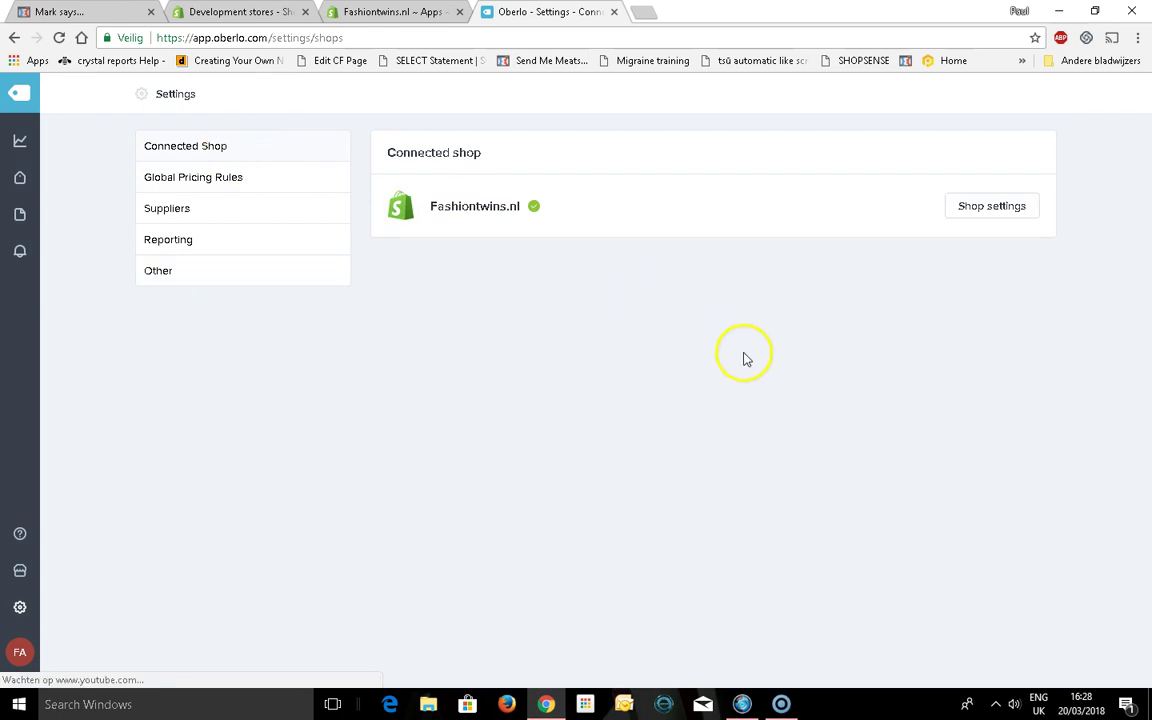
click(994, 216)
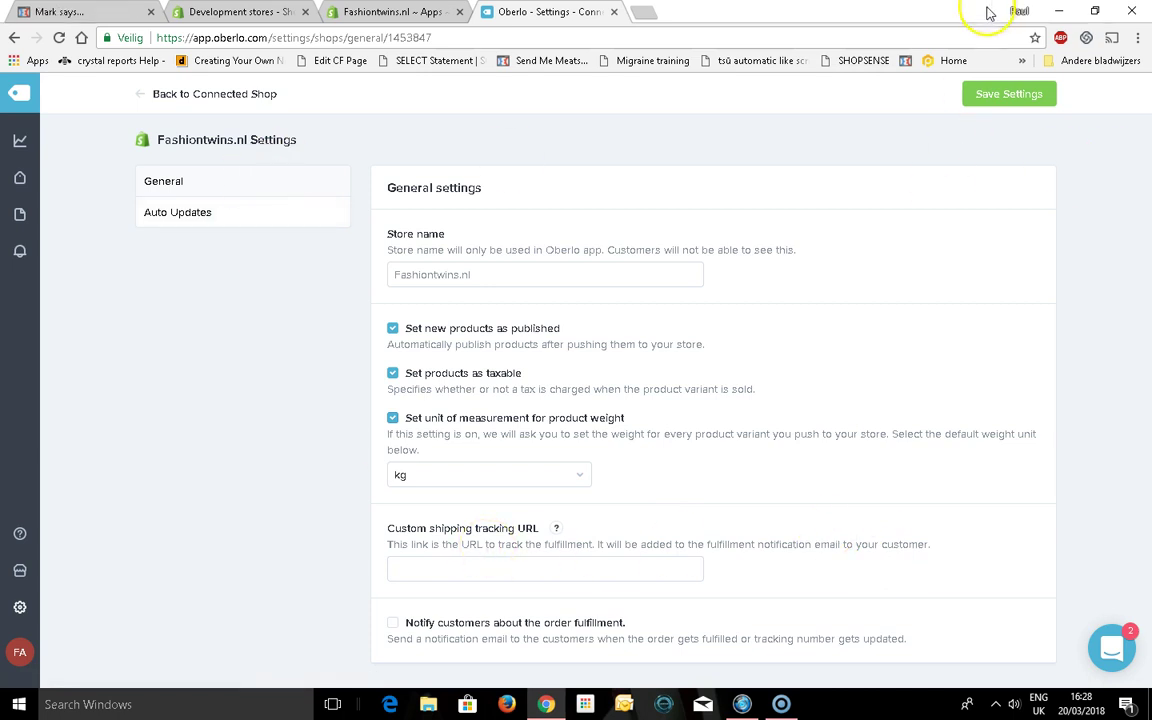
click(1035, 96)
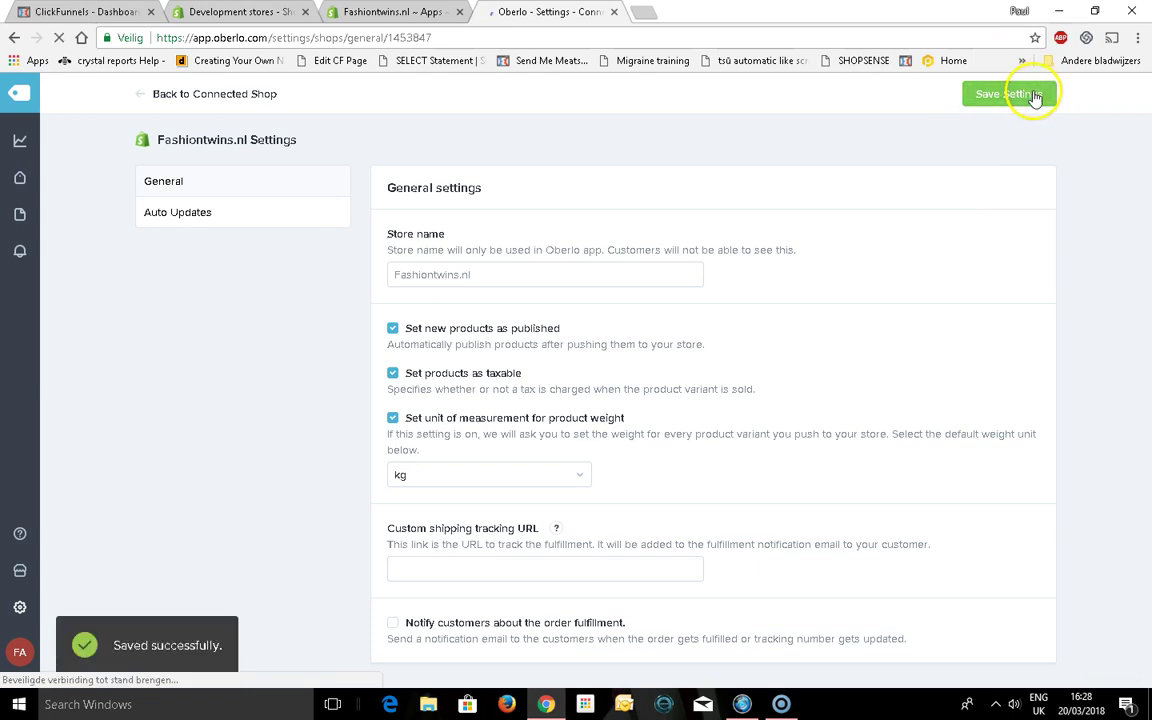
Zero quantity for vanished products and variants, enable notifications, auto-update costs, and save Auto Updates
click(172, 222)
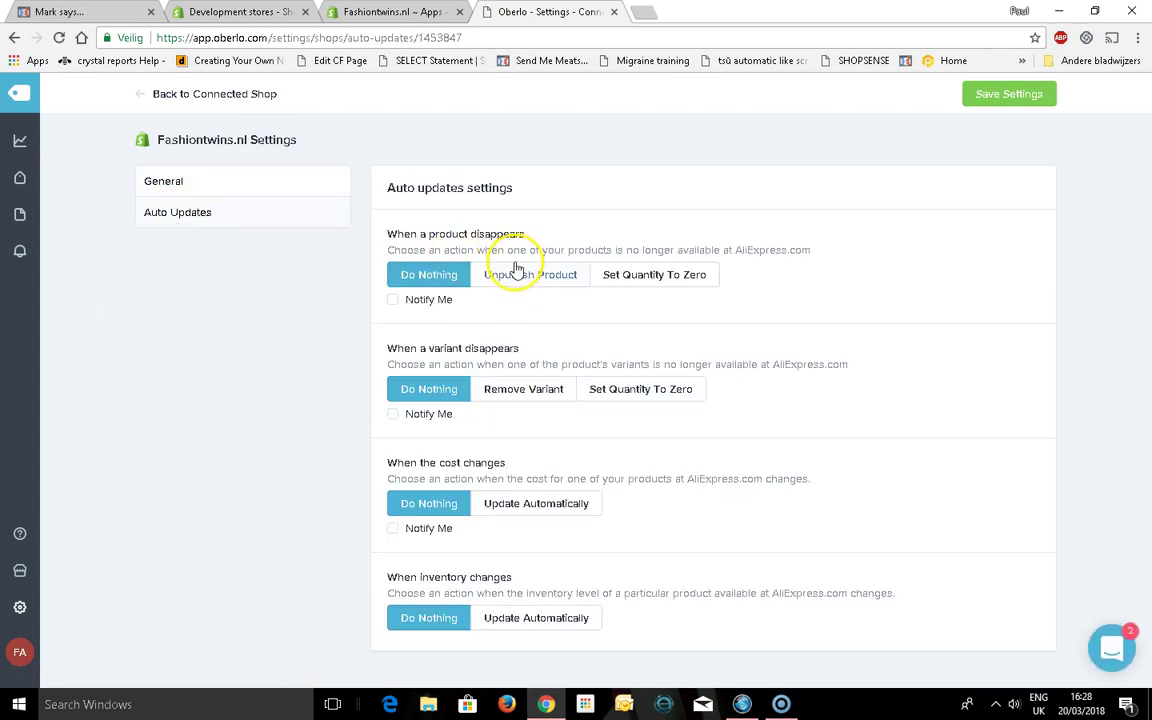
click(643, 281)
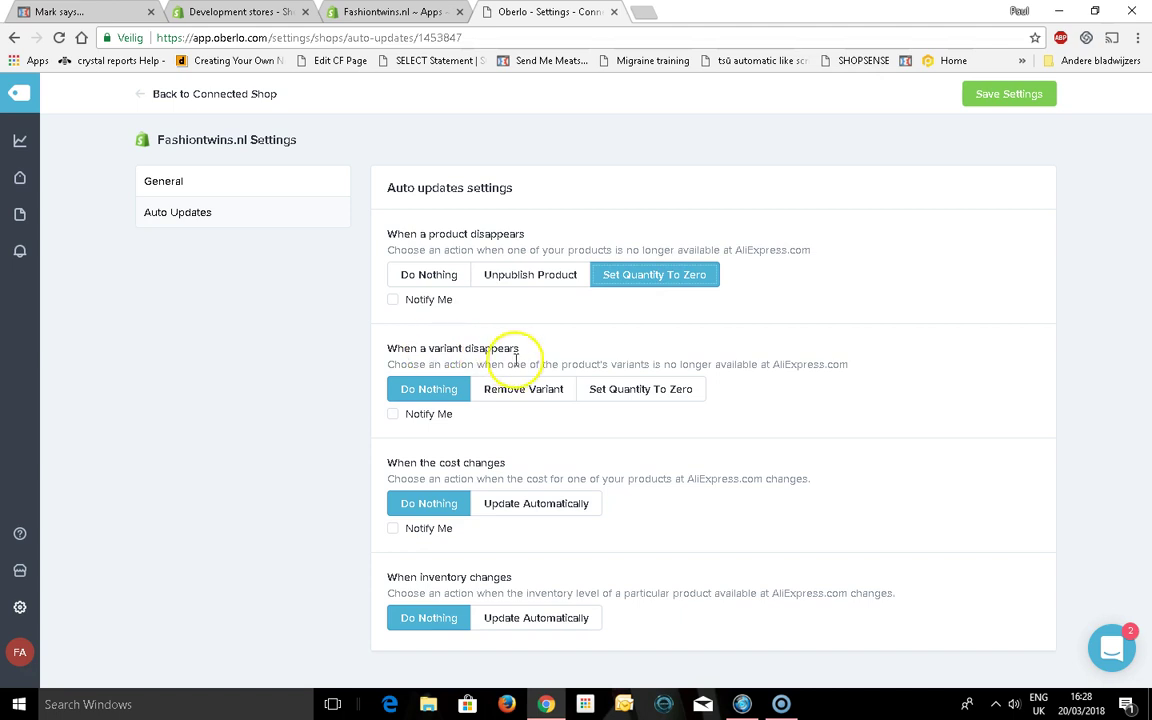
click(616, 395)
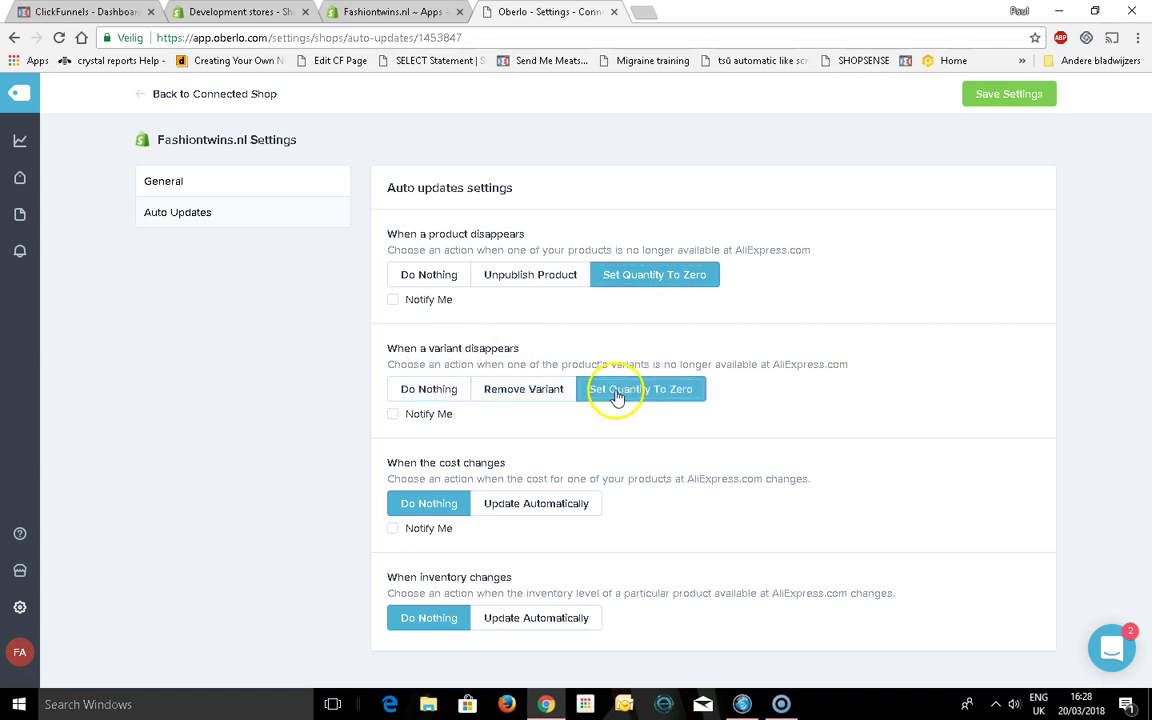
click(393, 300)
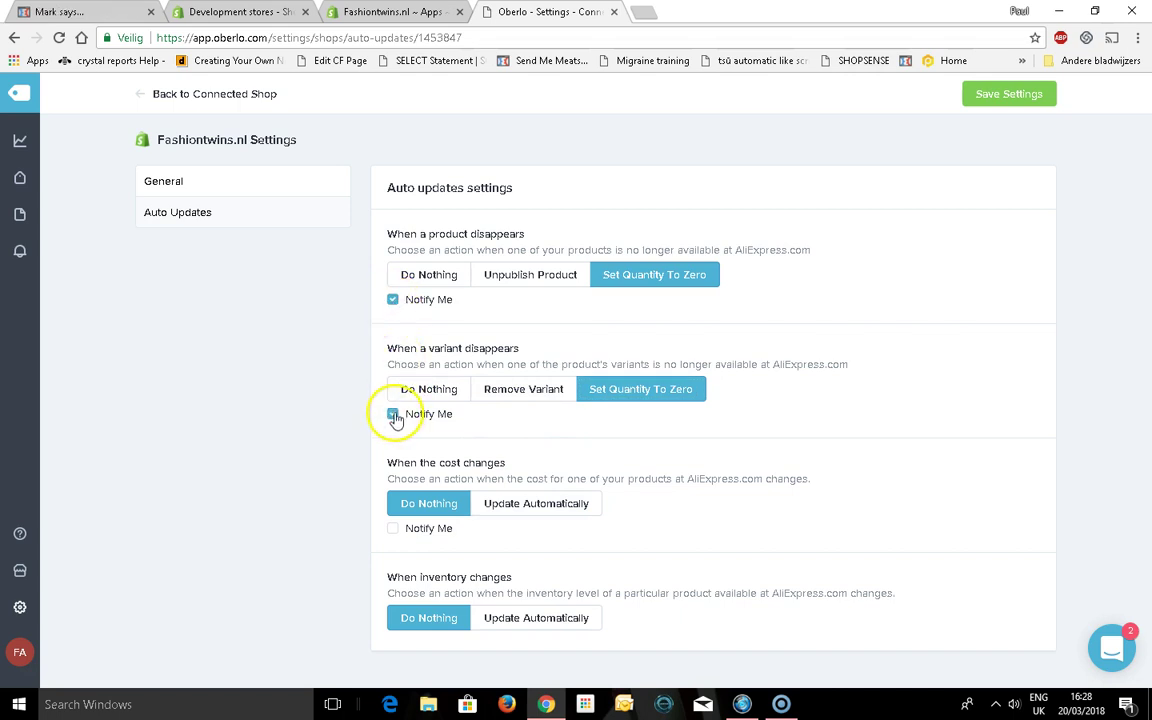
click(526, 504)
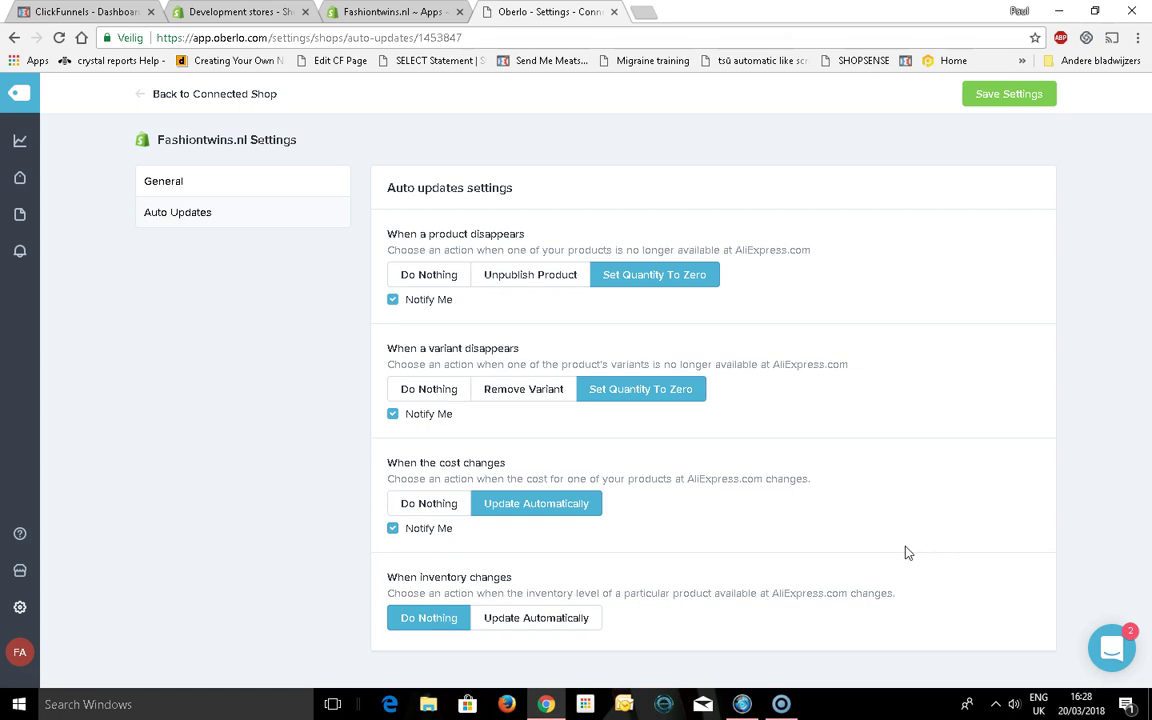
click(1008, 111)
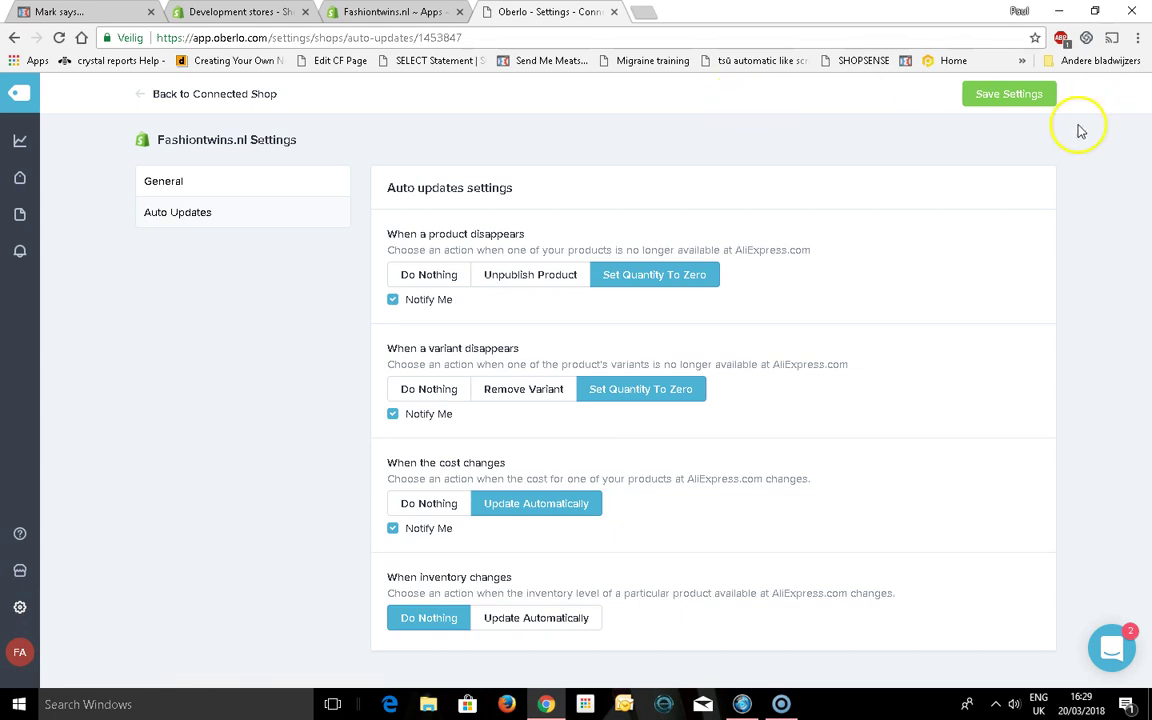
click(995, 105)
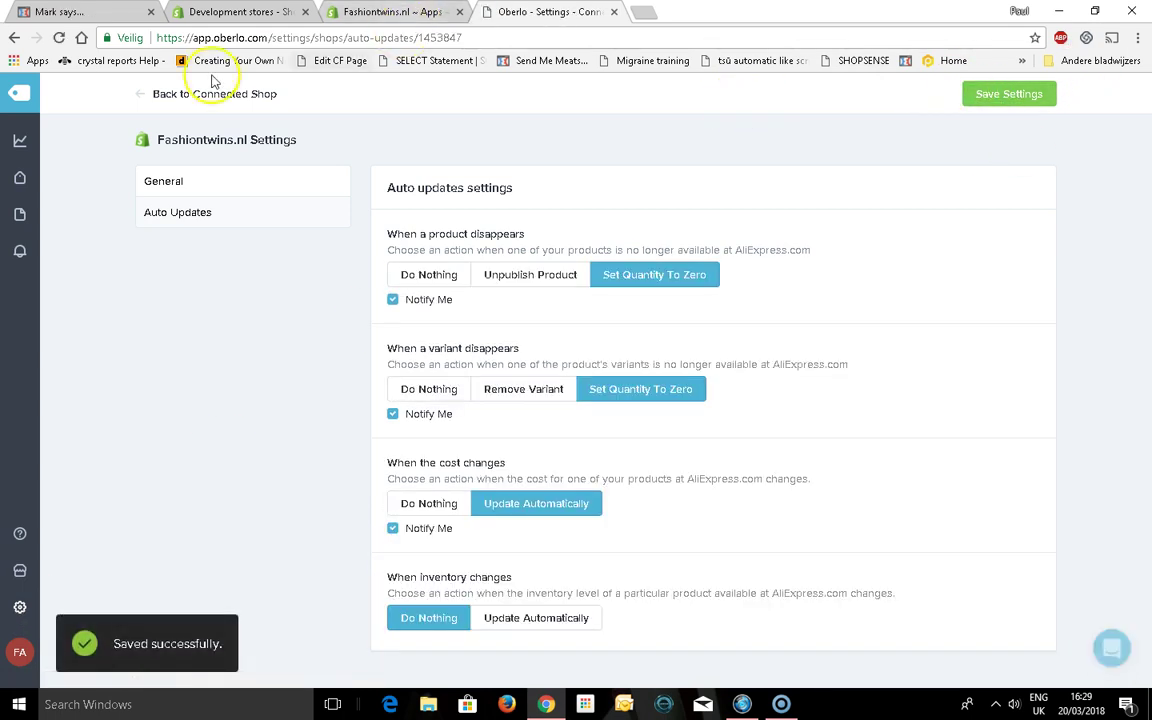
Navigate from the connected shop page via Profile to Oberlo's Suppliers settings
click(258, 94)
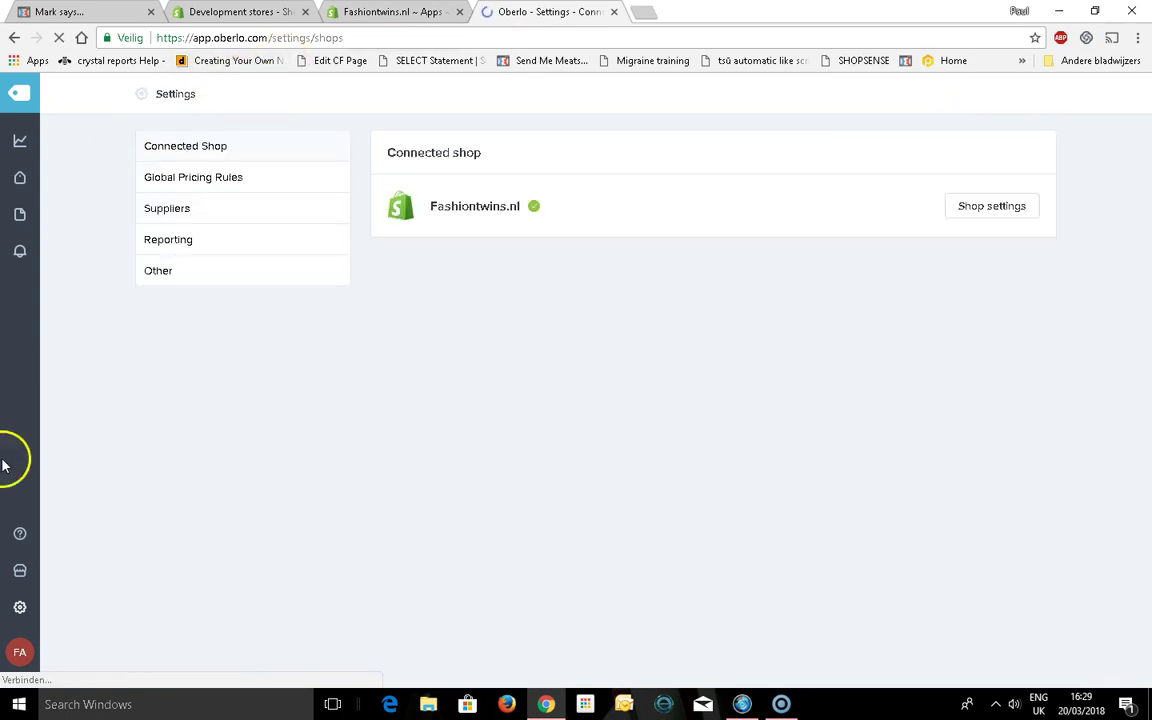
click(20, 609)
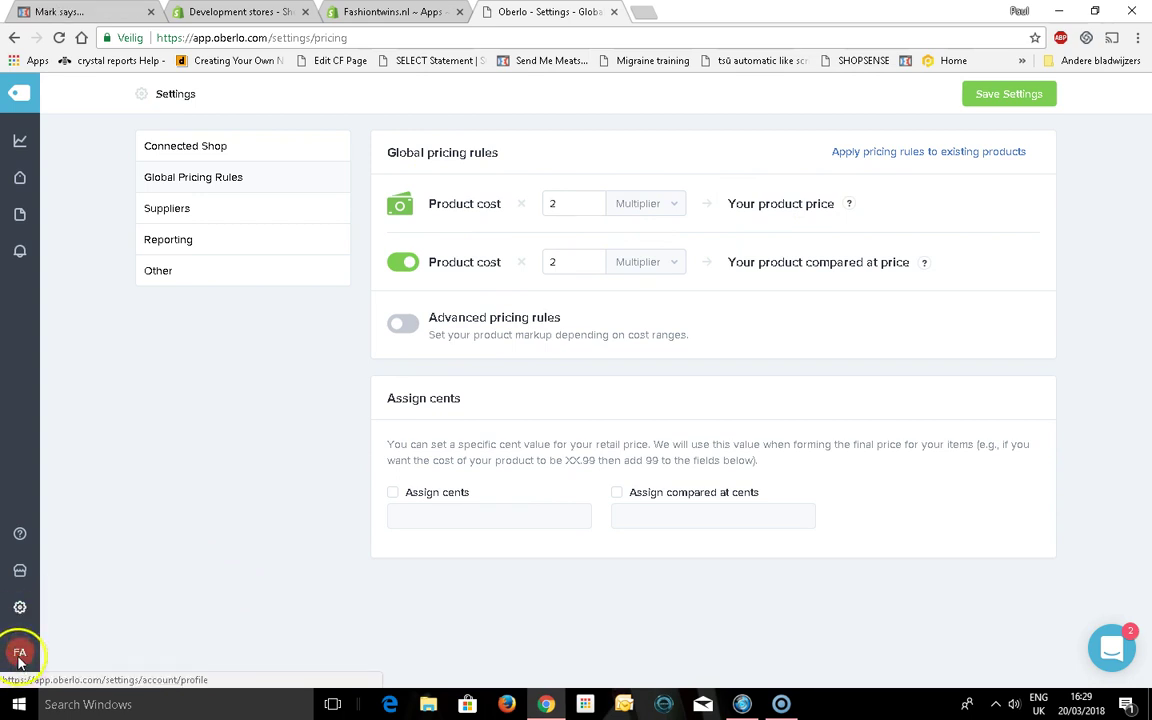
mouse_move(21, 643)
click(75, 598)
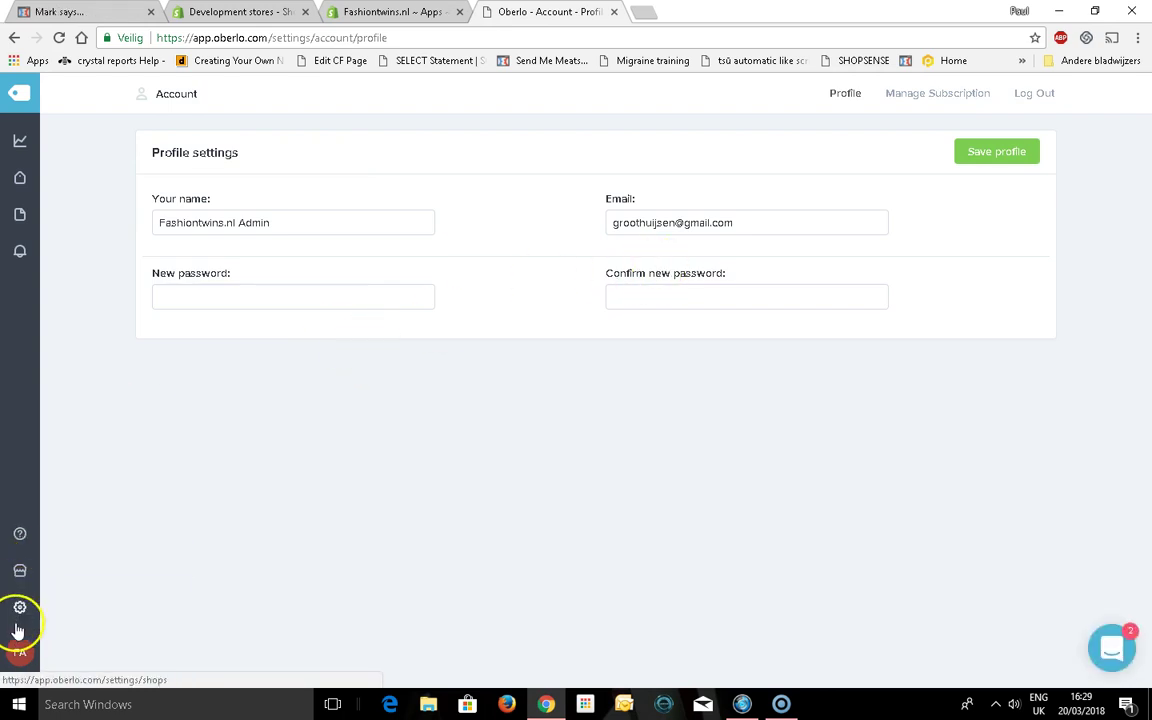
click(20, 608)
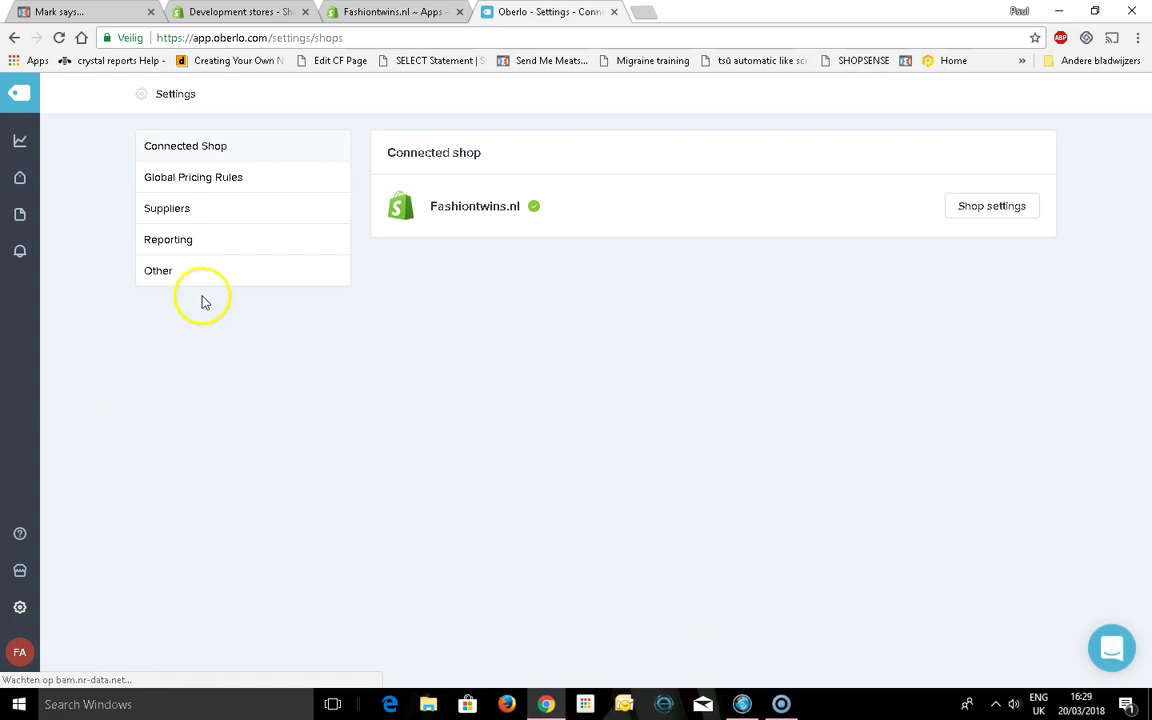
click(213, 211)
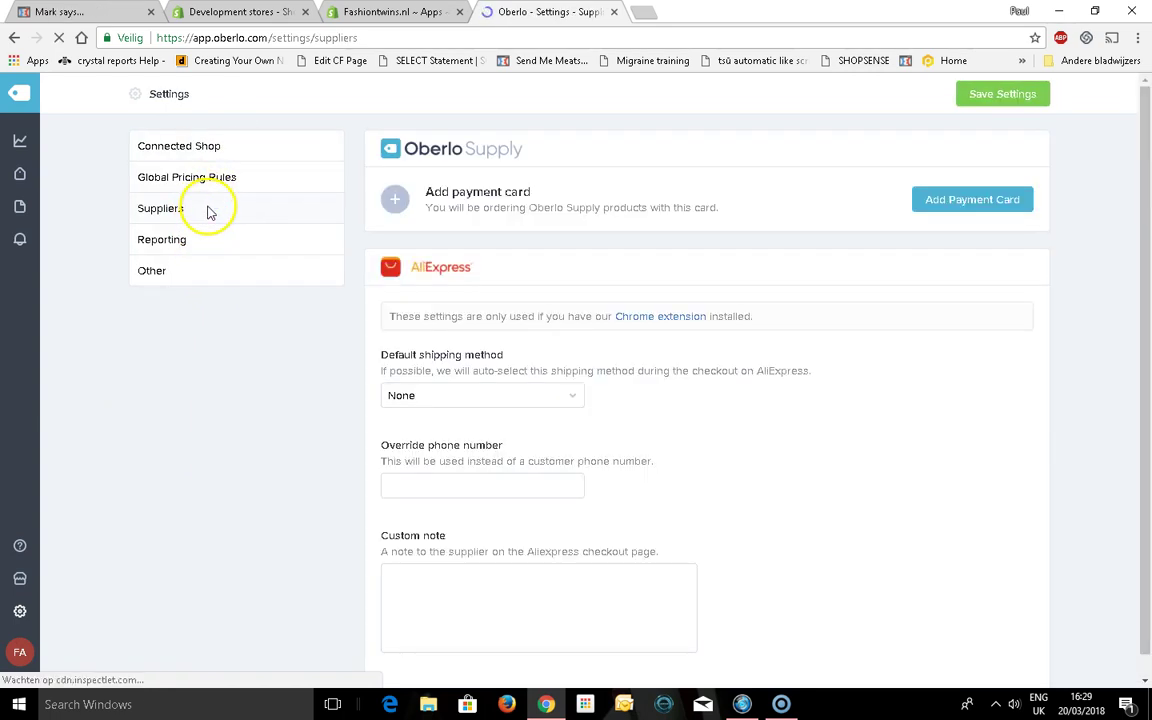
Start adding an Oberlo Supply payment card, then close the form without adding one
click(1013, 204)
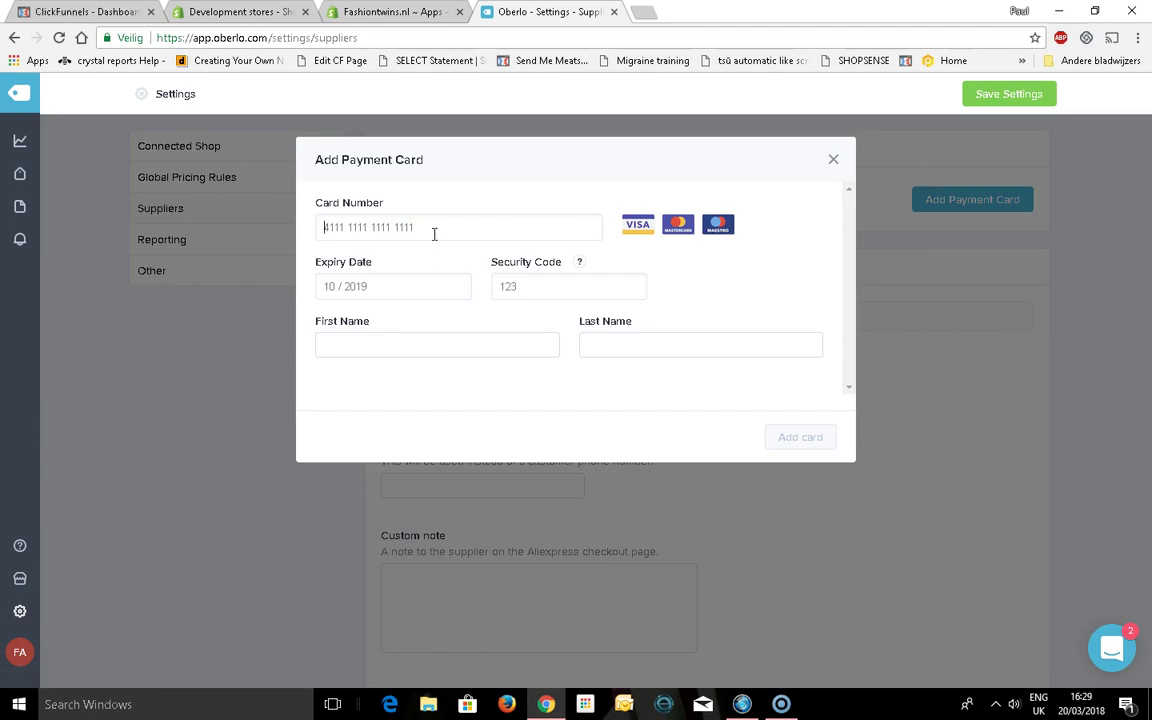
click(378, 344)
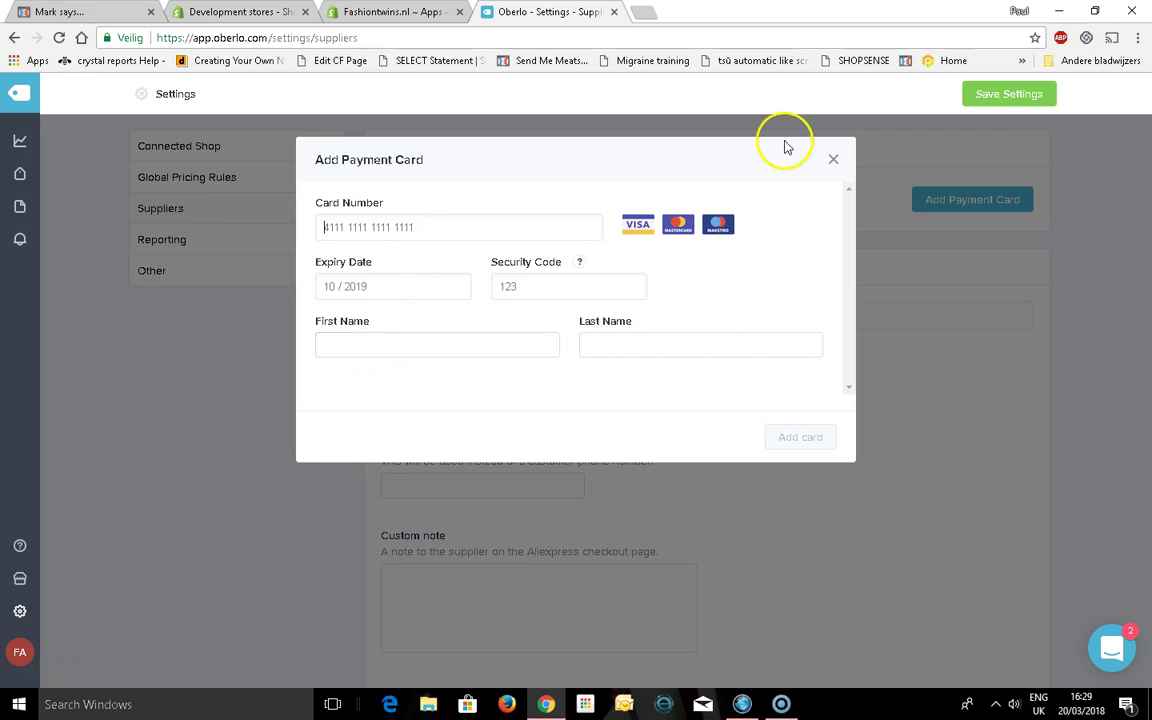
click(833, 160)
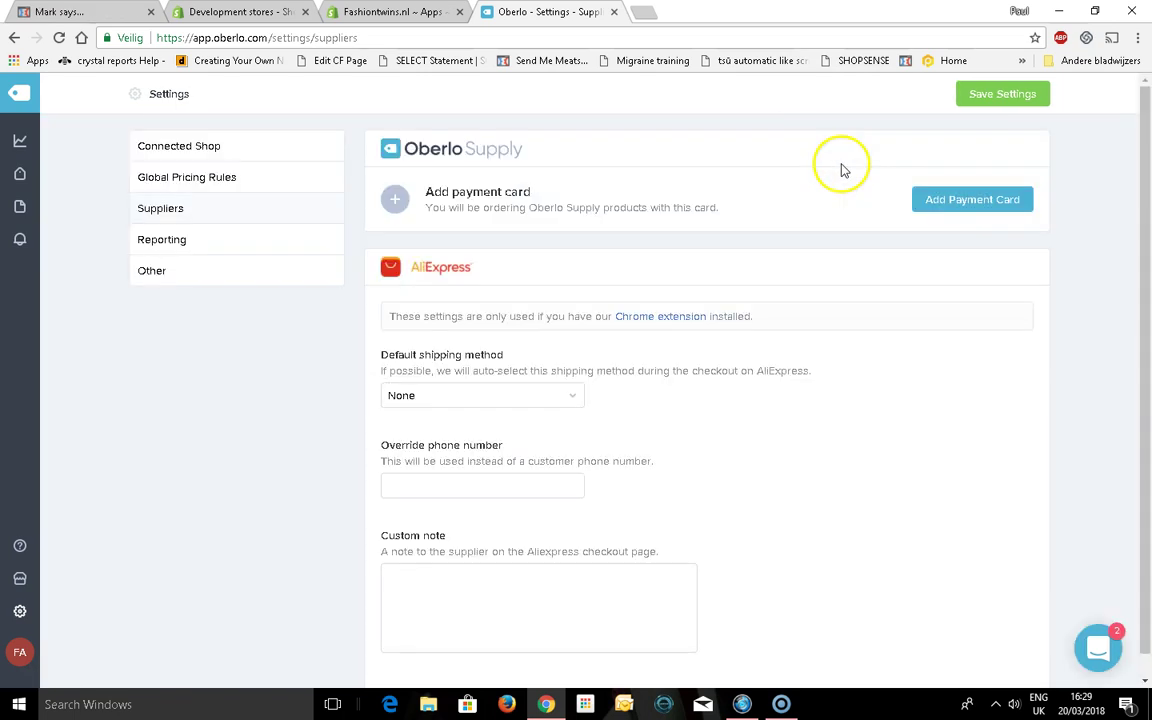
Make ePacket the AliExpress default shipping method, leave the override phone number empty, and save
click(458, 394)
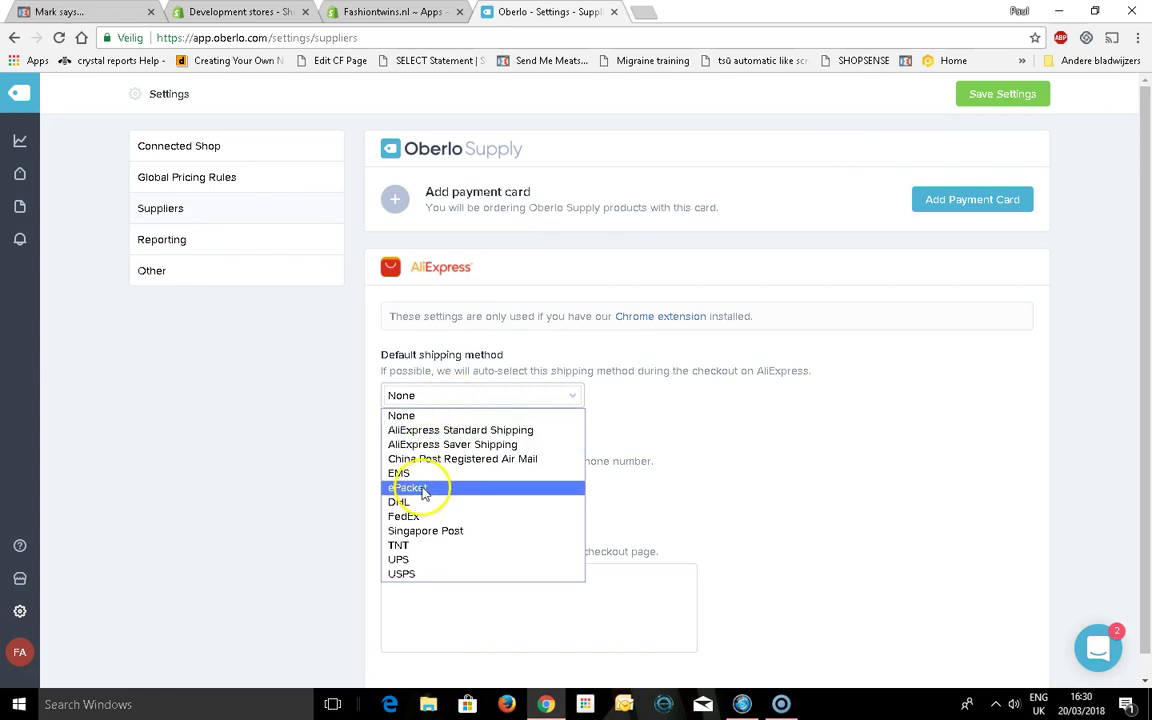
click(423, 487)
click(423, 487)
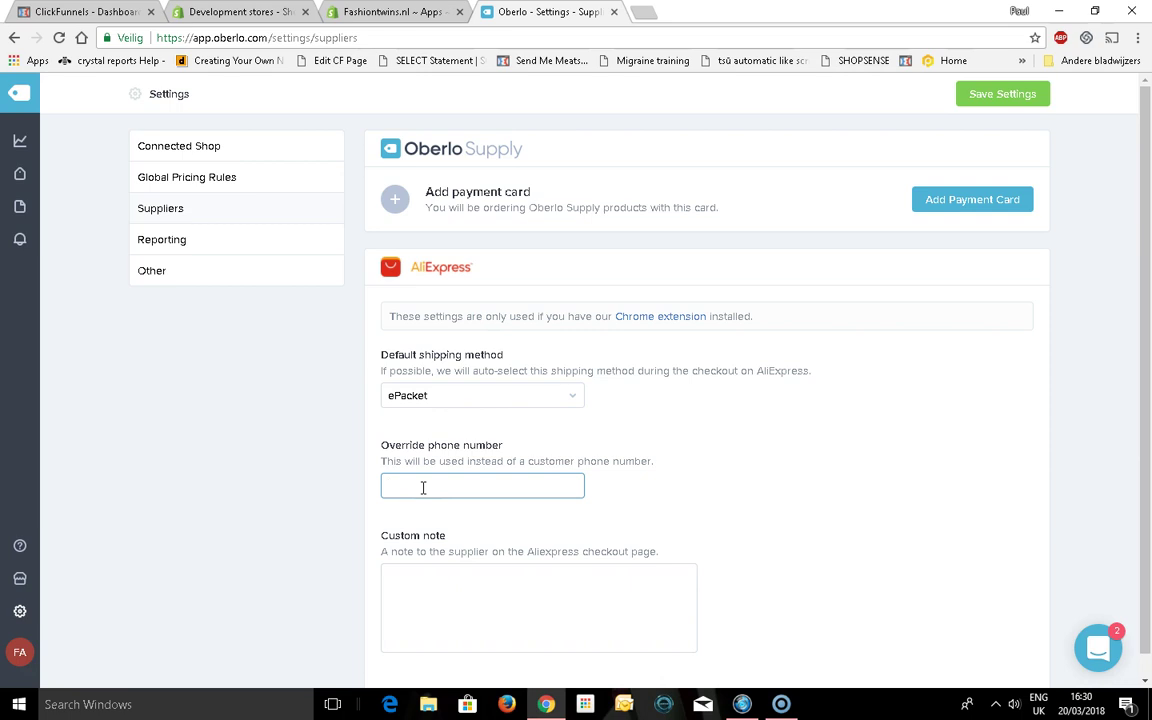
text(0)
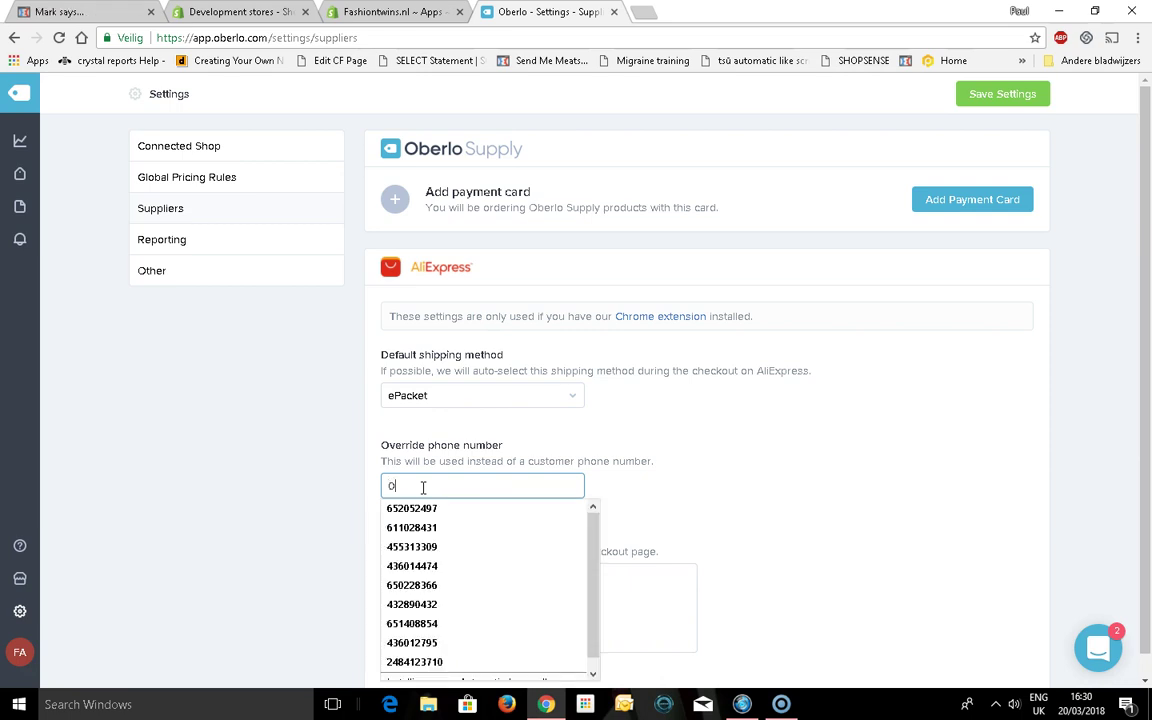
text(6)
key(BackSpace)
key(BackSpace)
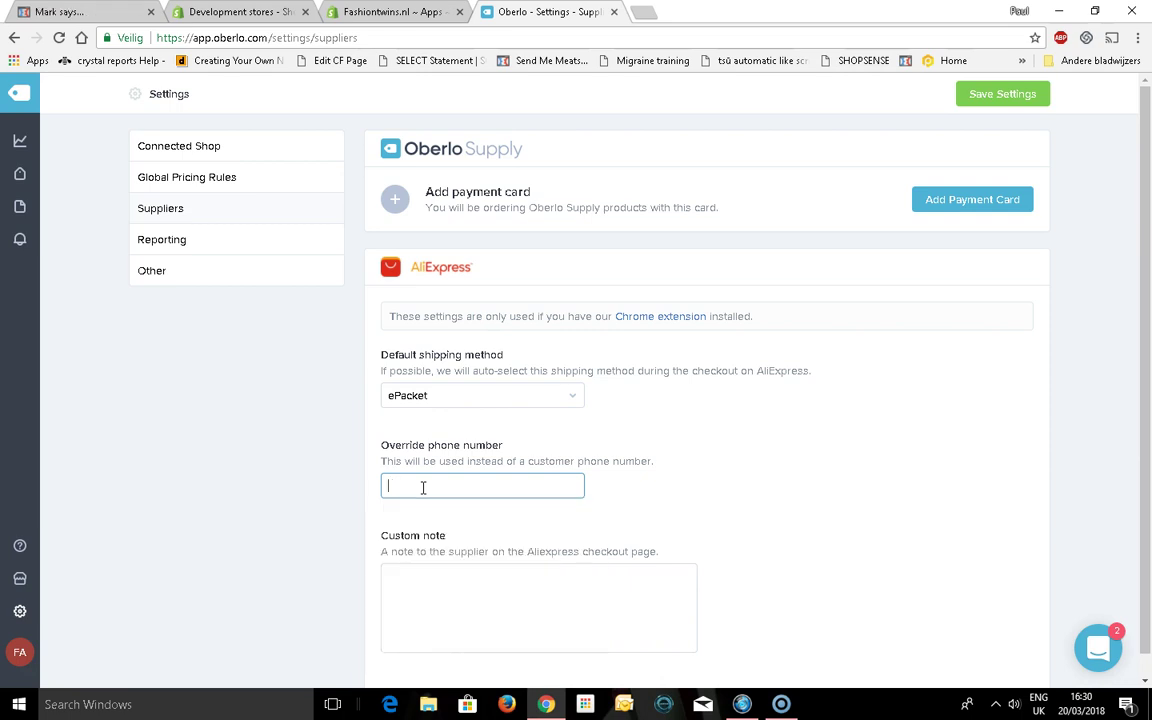
click(520, 597)
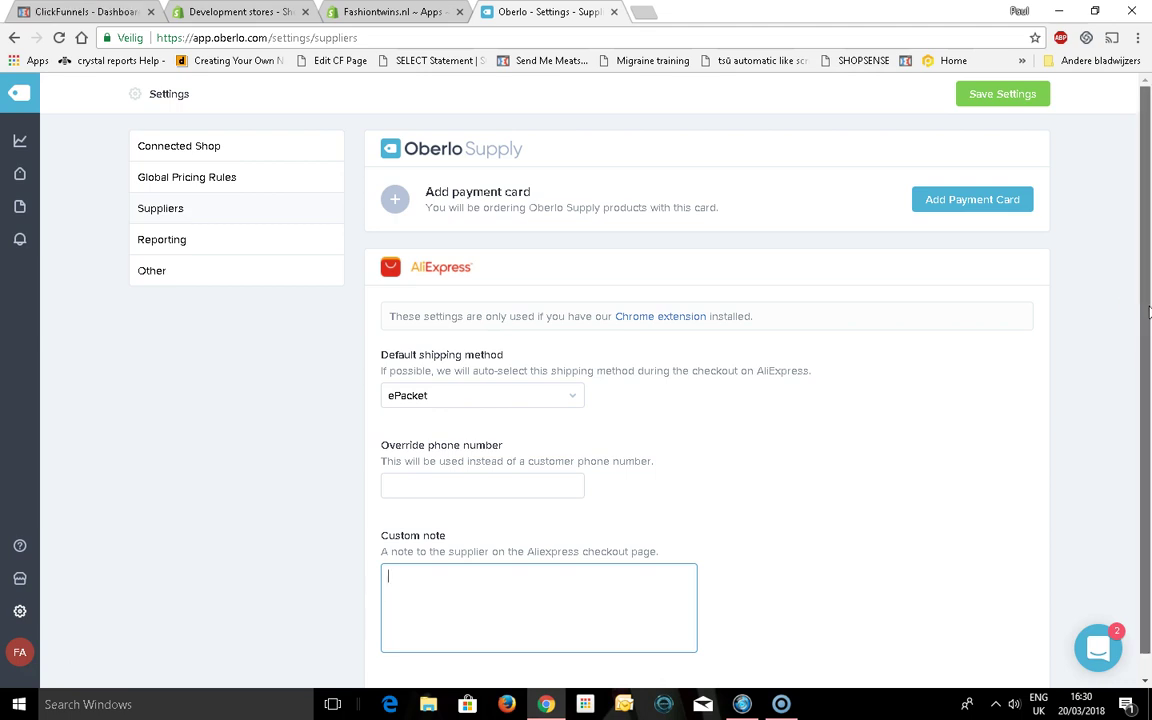
click(990, 93)
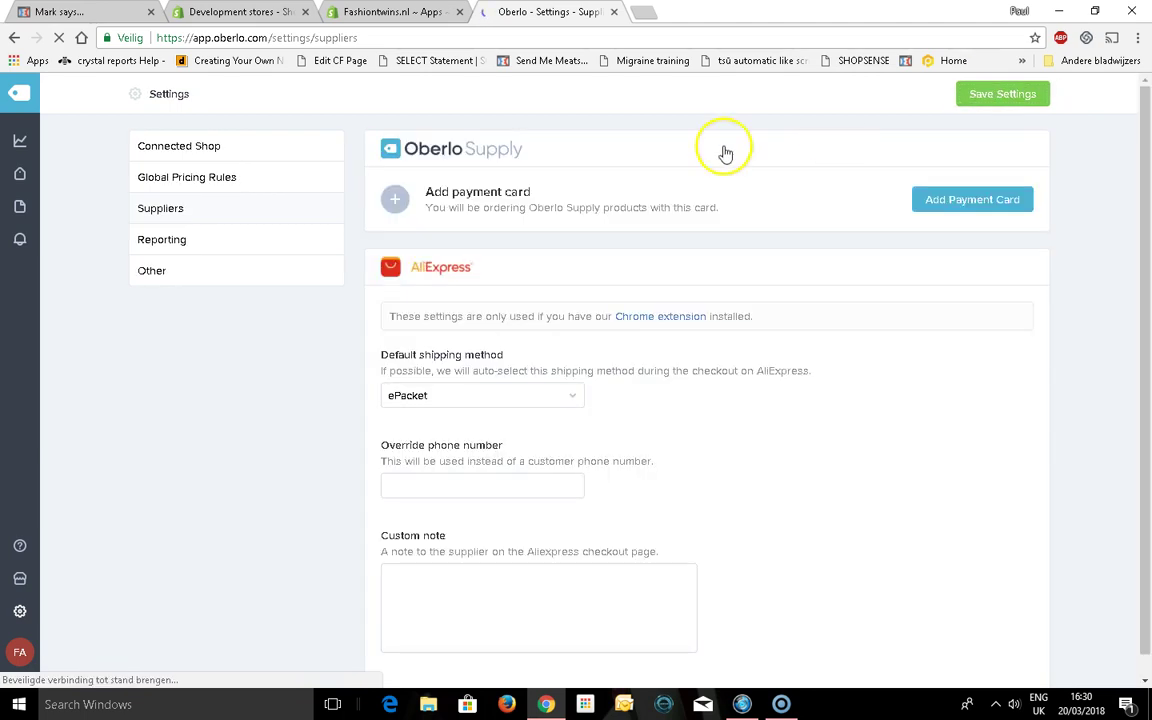
Turn on daily, weekly and monthly email reports and save the Reporting settings
click(162, 240)
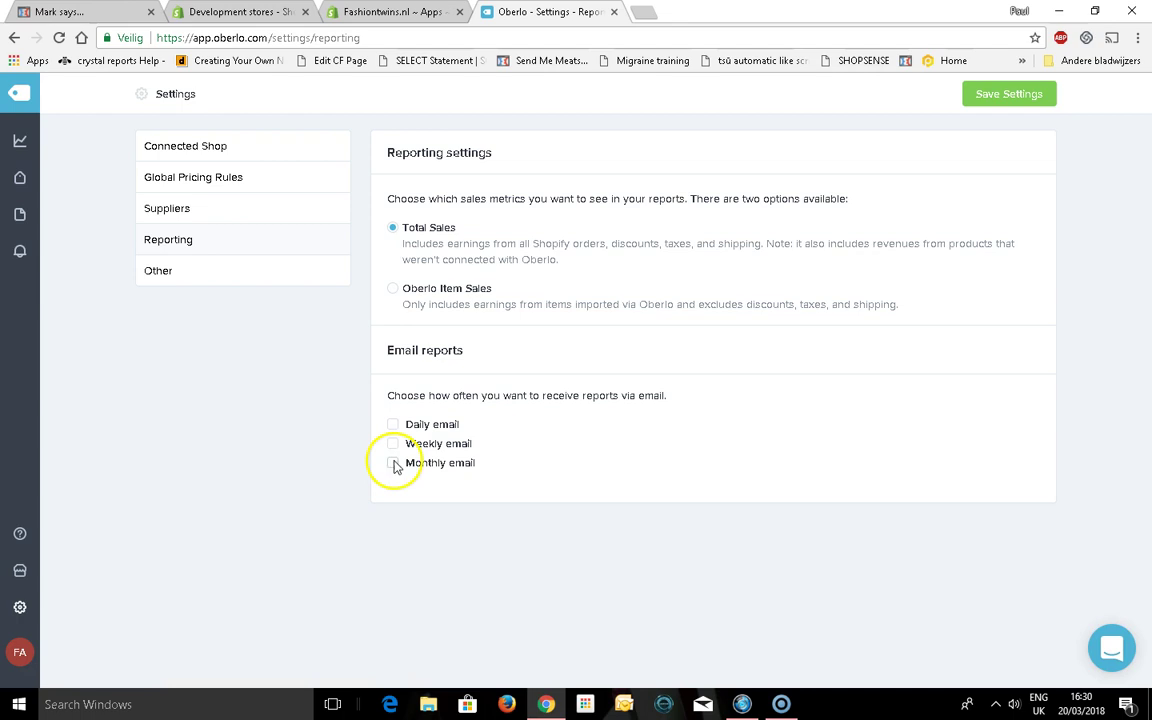
click(393, 426)
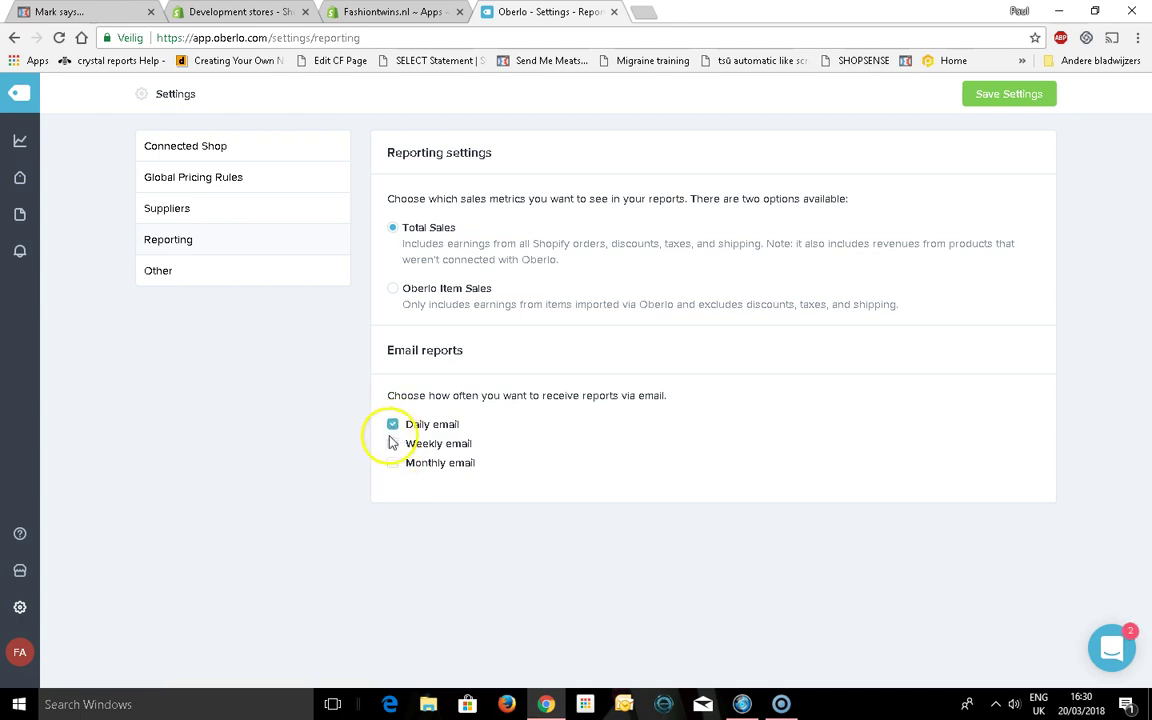
click(392, 444)
click(392, 463)
click(424, 300)
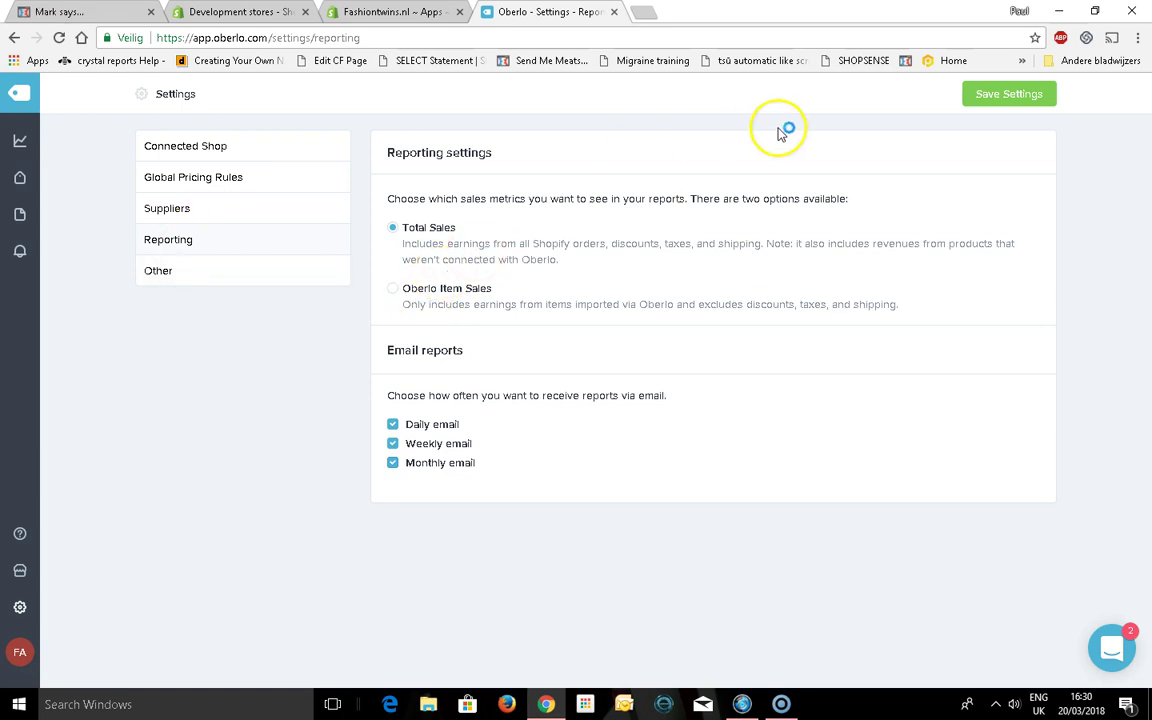
click(1025, 100)
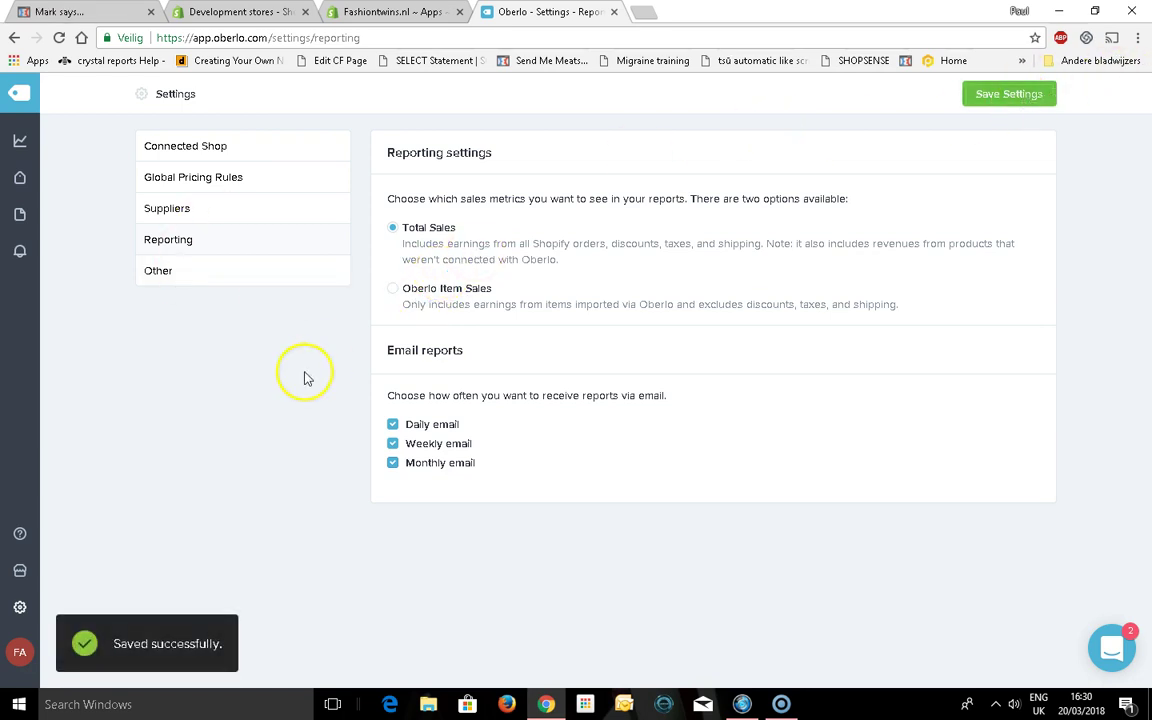
Glance at the Shopify Apps tab, then return to Oberlo's Suppliers settings
click(385, 11)
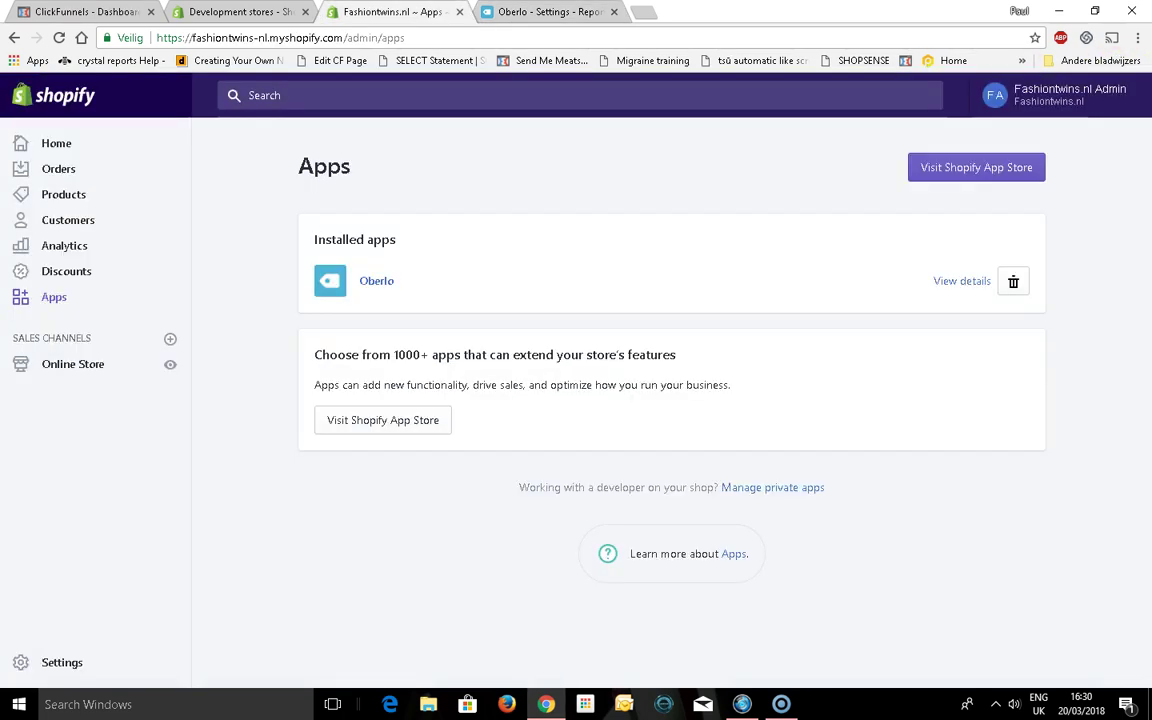
click(515, 11)
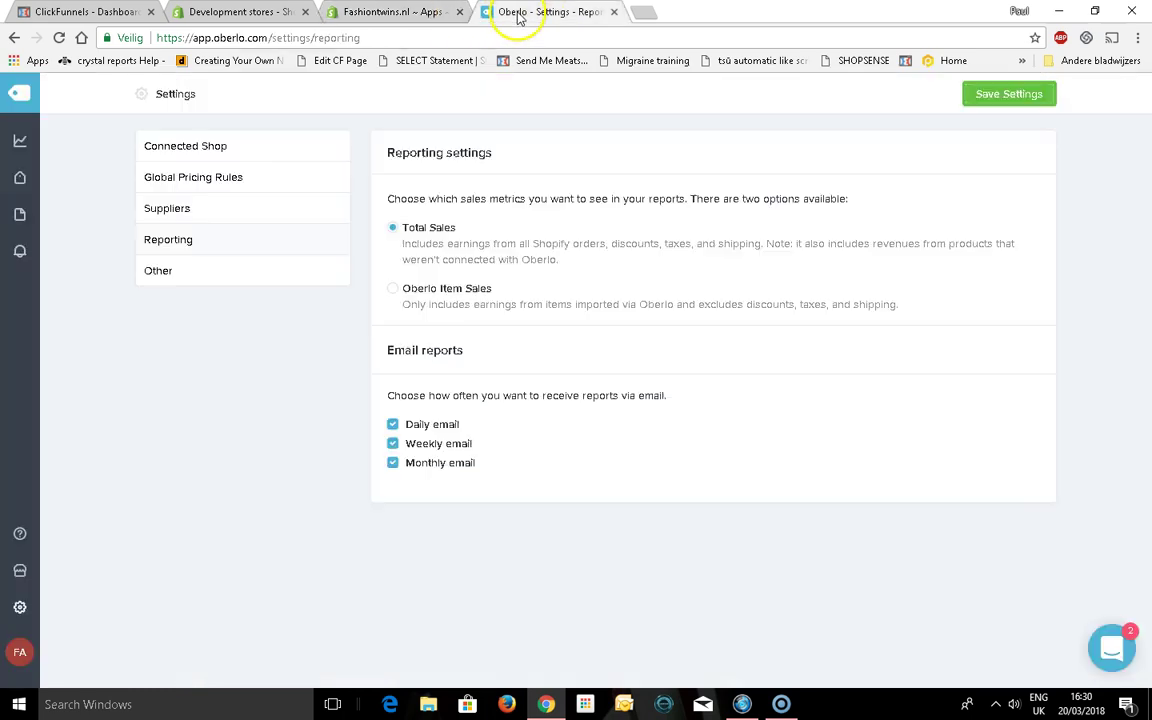
click(181, 188)
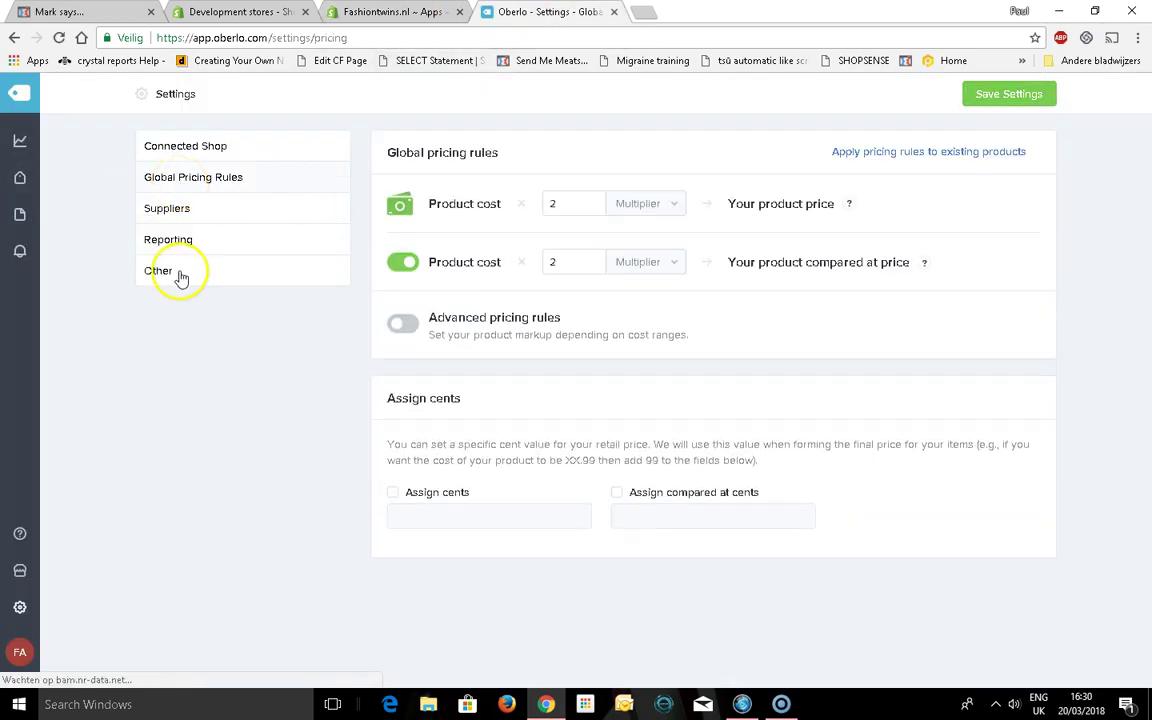
click(200, 221)
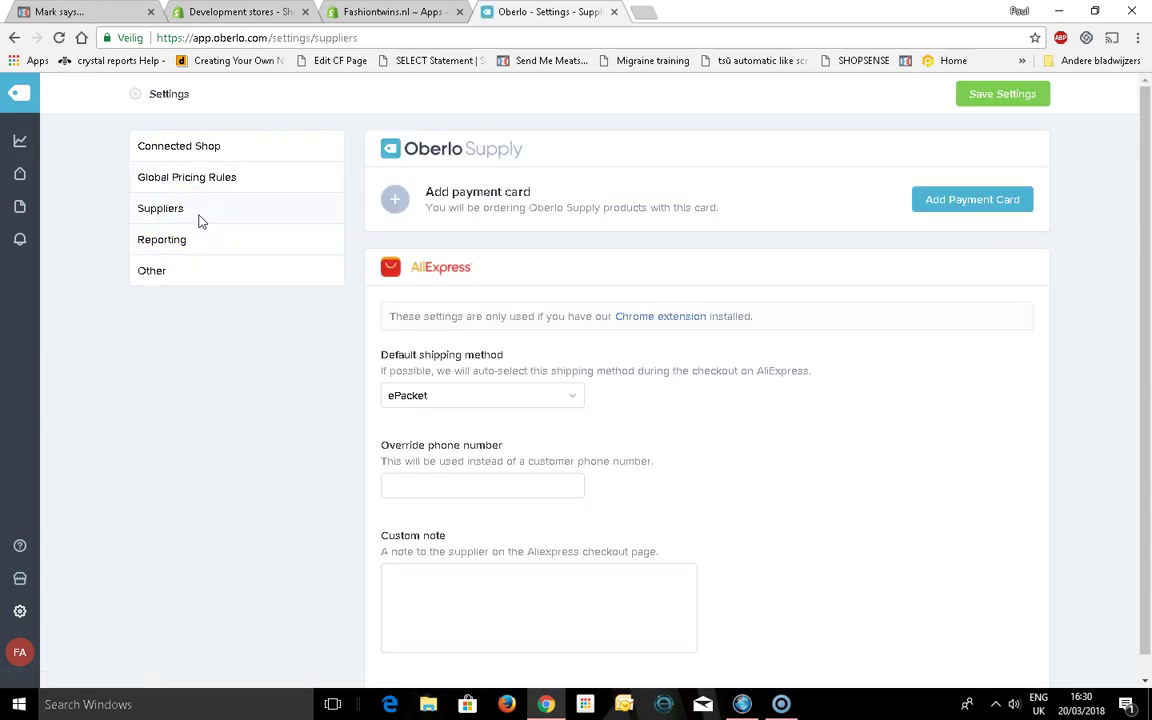
Return to the Fashiontwins.nl admin Home and scroll to the payment provider card
click(386, 11)
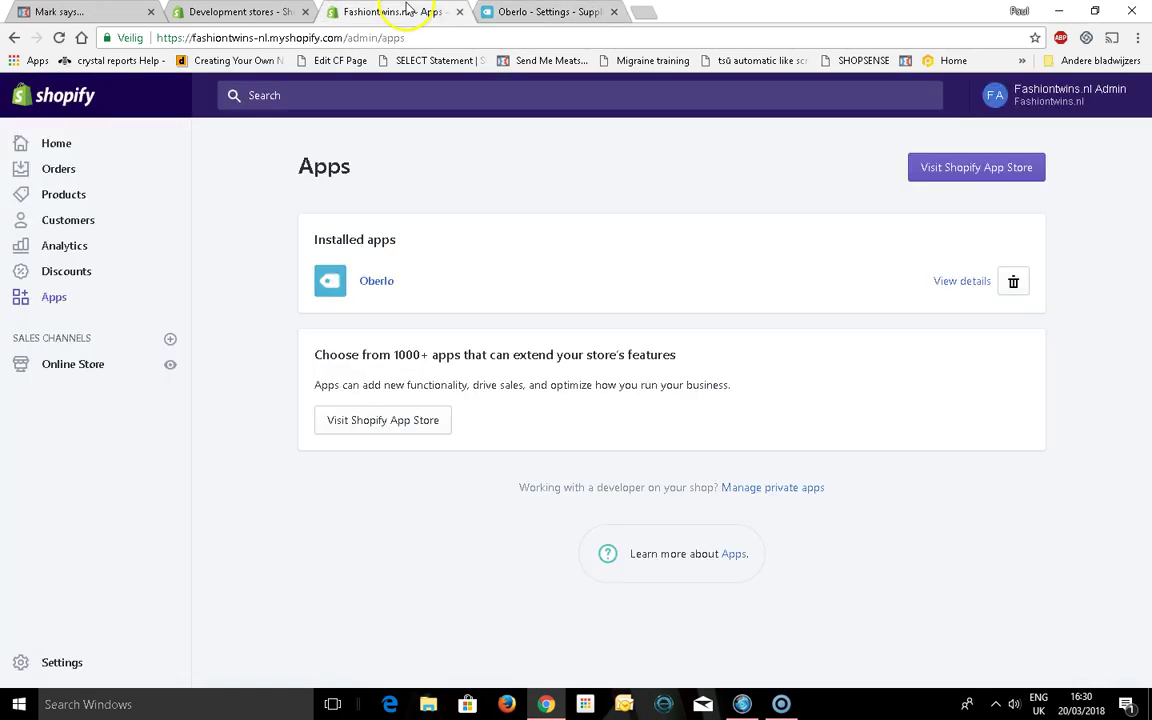
key(ctrl+shift+Tab)
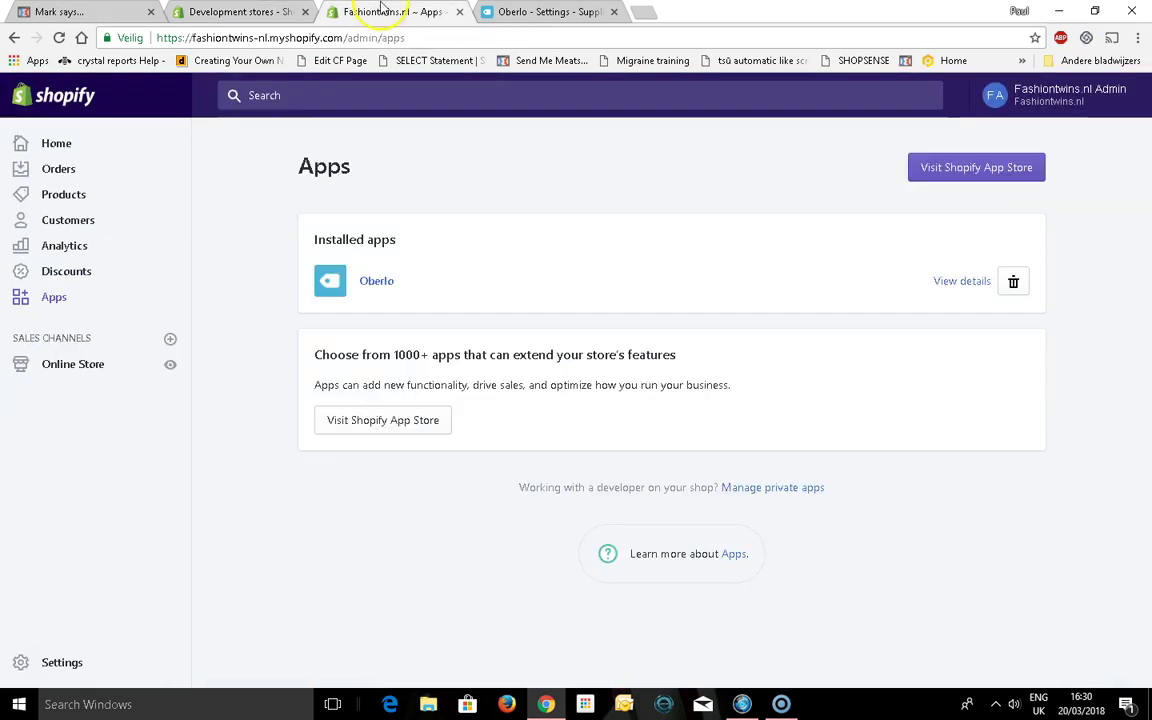
click(390, 12)
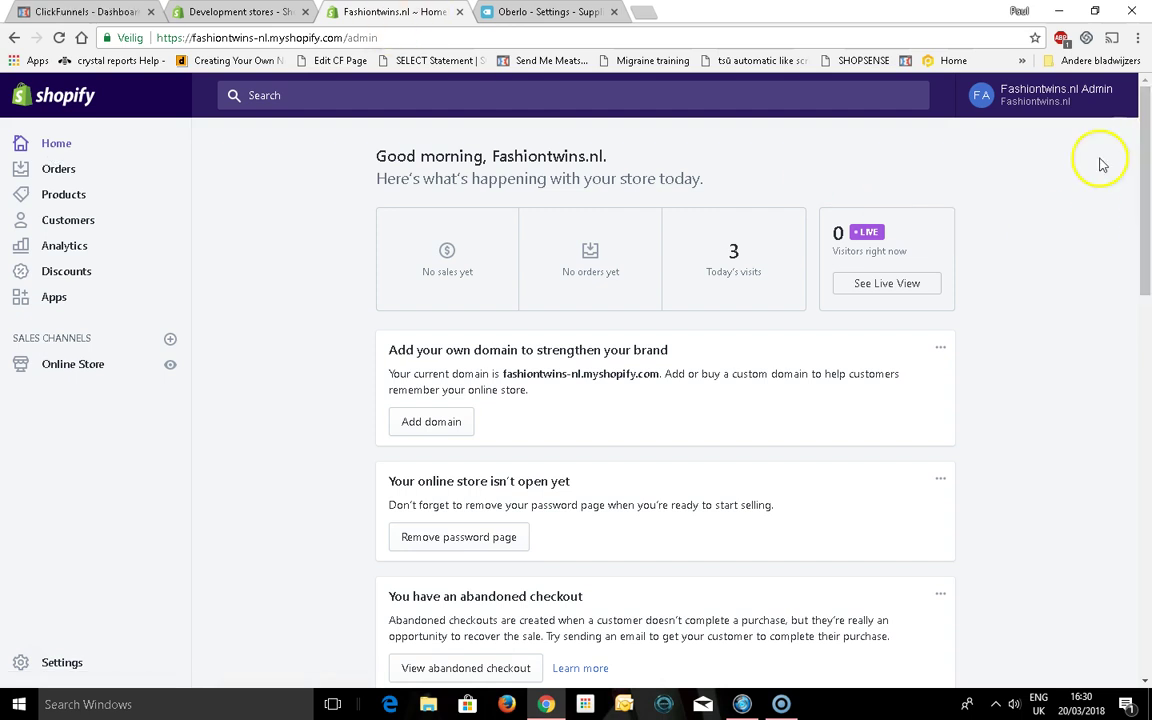
drag(1146, 125, 1148, 272)
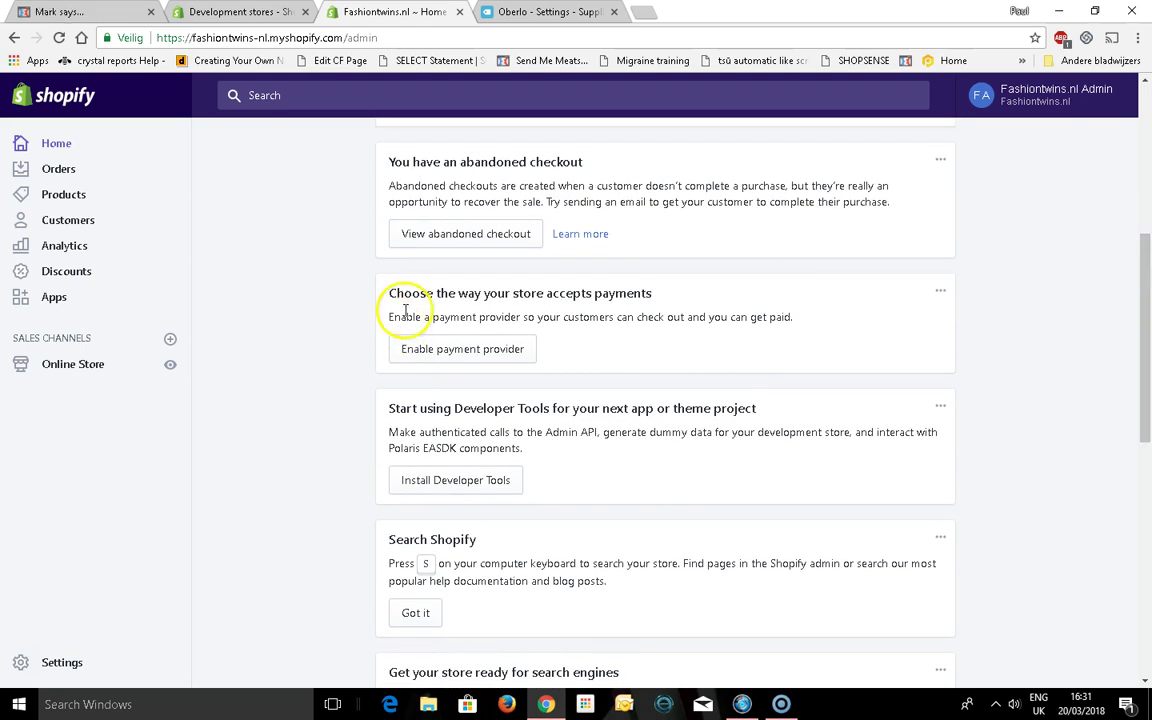
Enable a payment provider, choosing PayPal Express Checkout as the PayPal method, and activate it
click(432, 352)
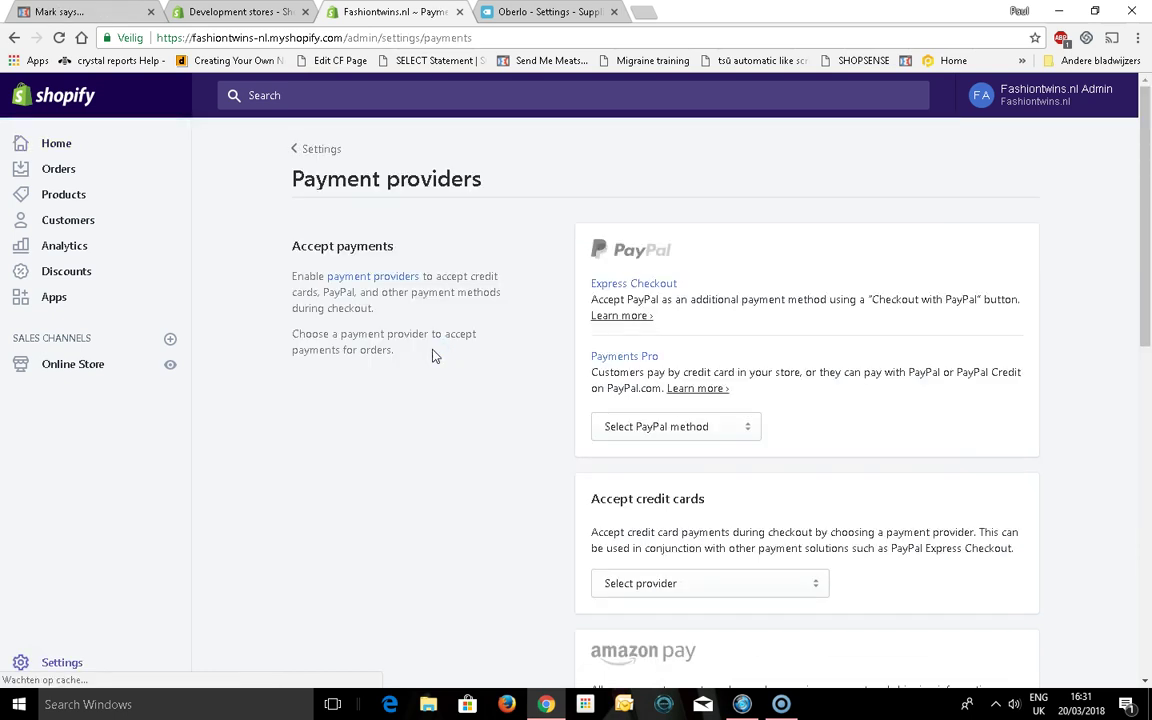
click(655, 432)
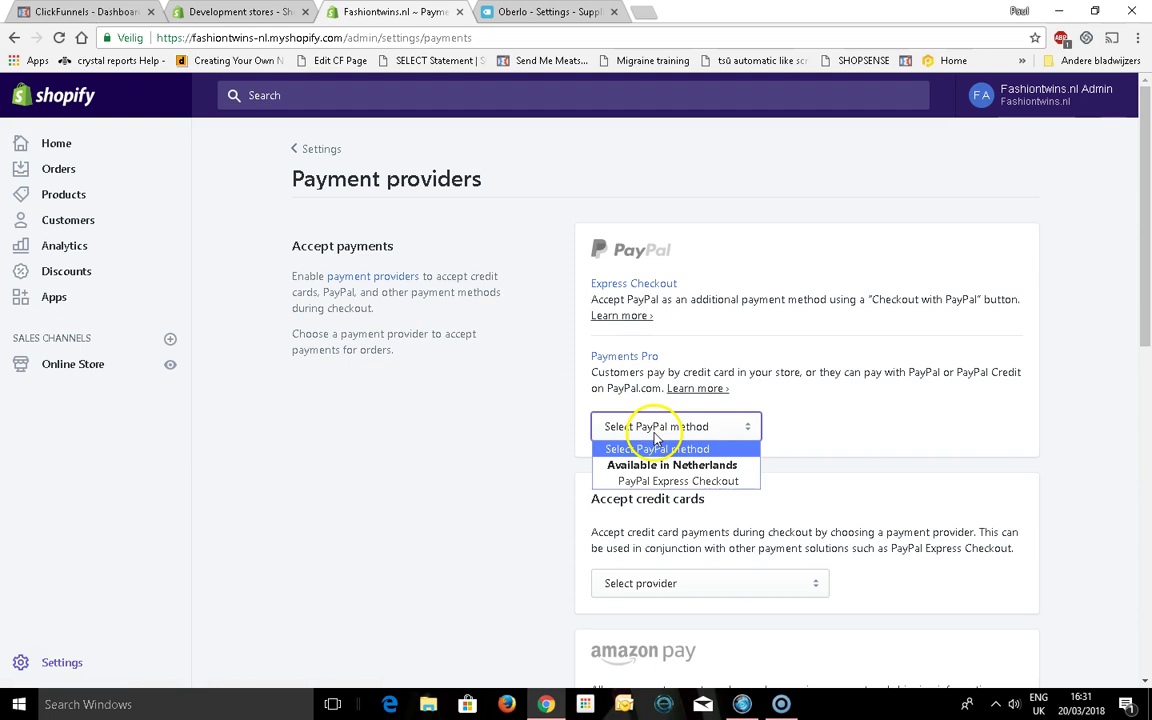
click(660, 482)
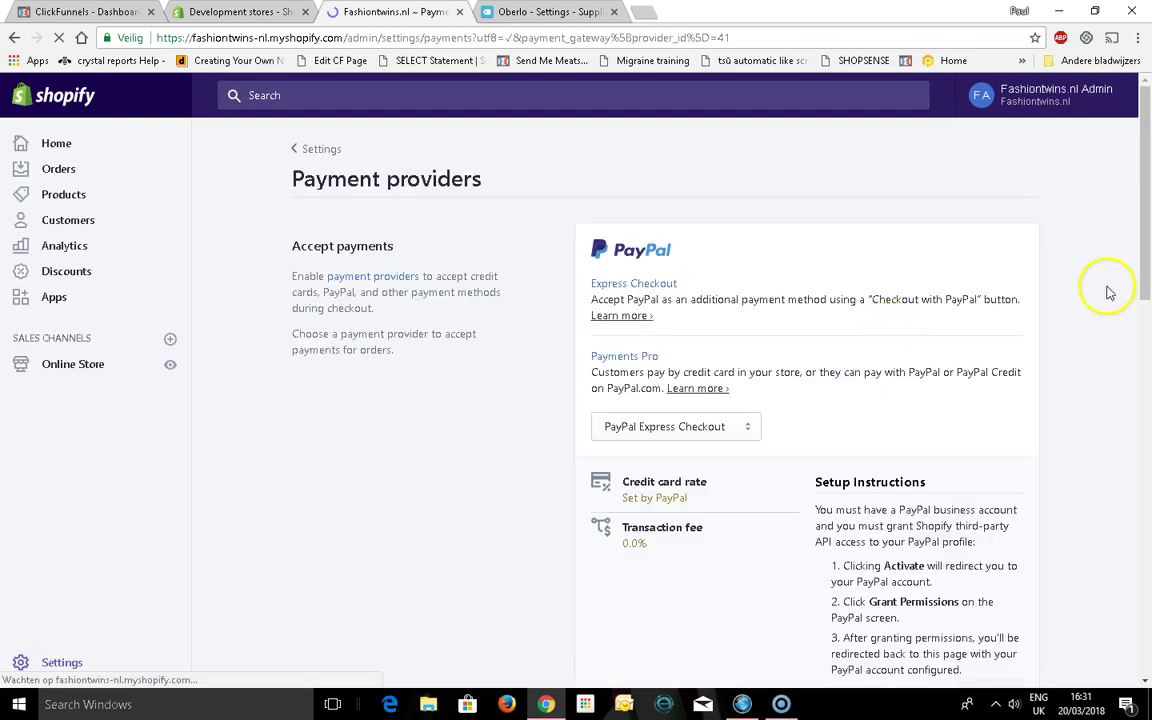
drag(1148, 270, 1147, 314)
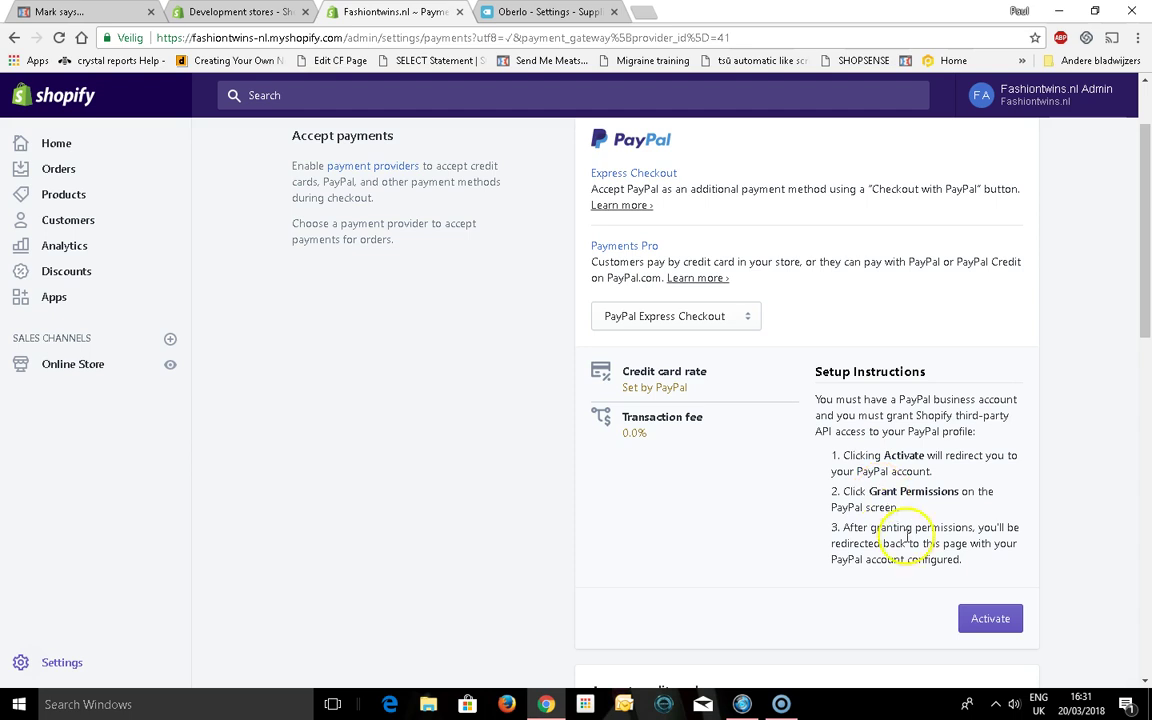
click(720, 316)
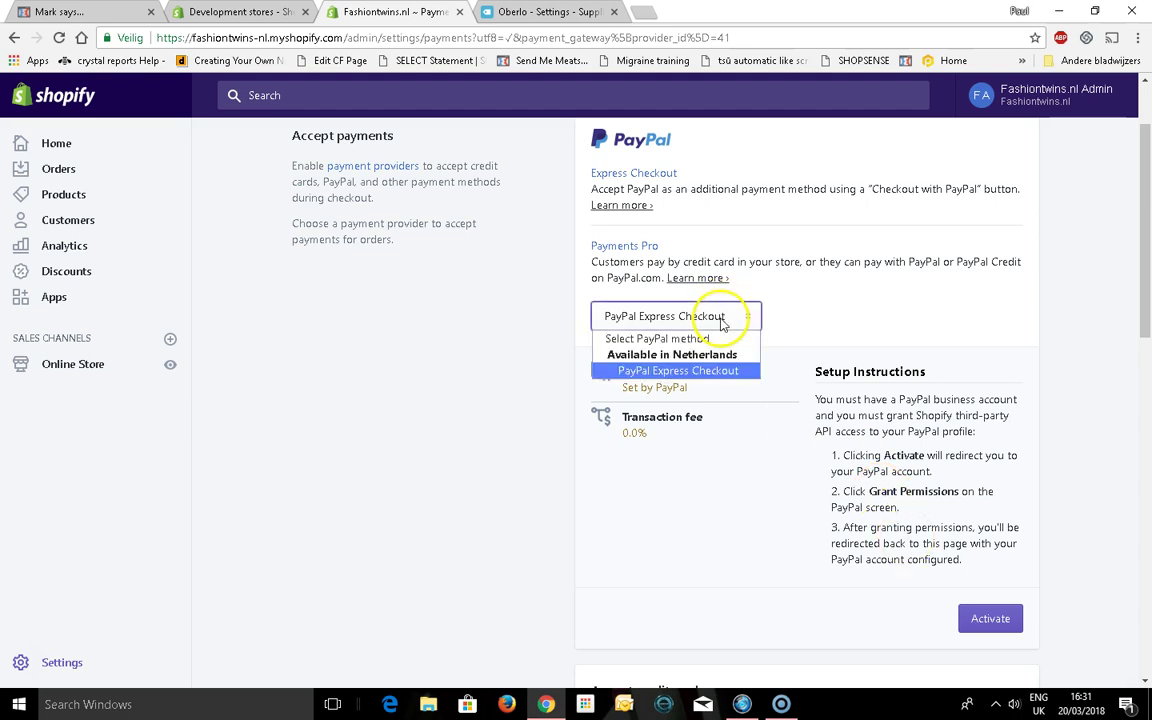
click(705, 370)
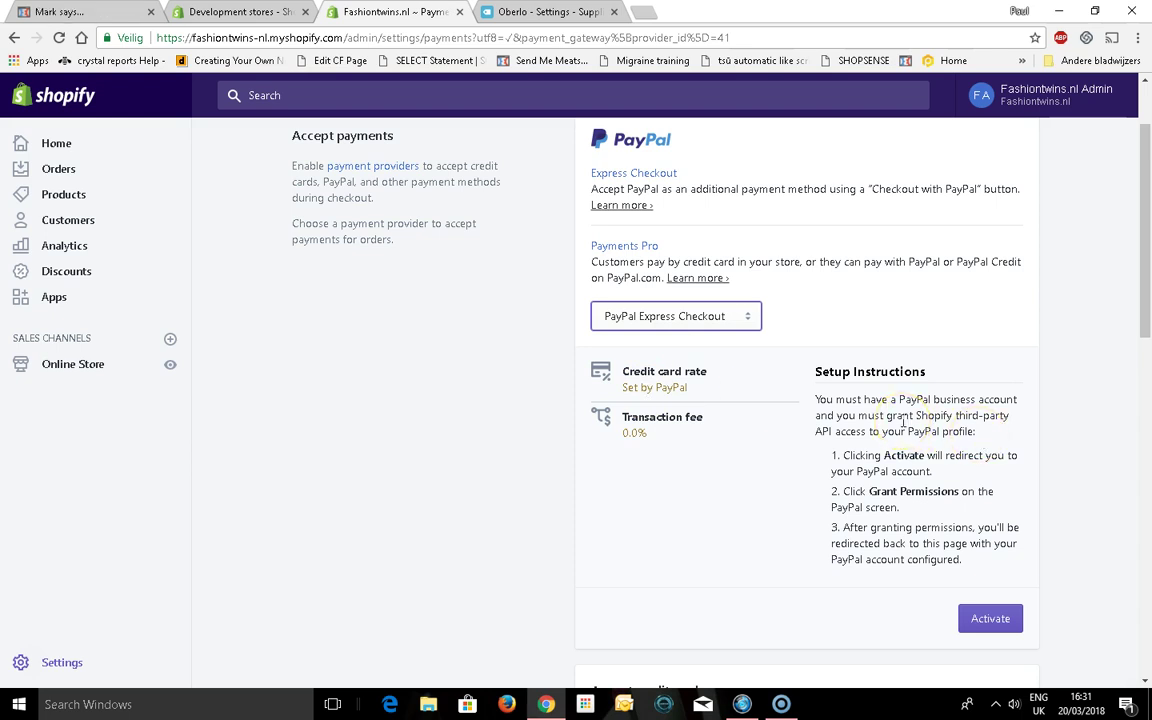
drag(1150, 278, 1146, 258)
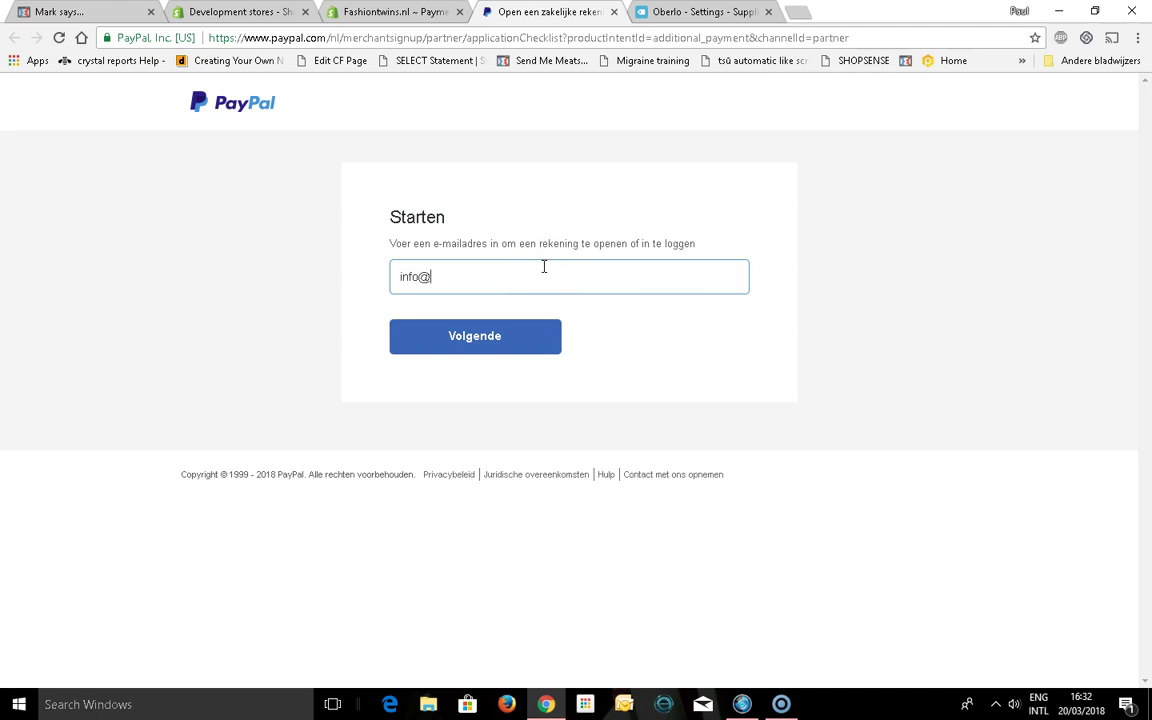
On PayPal's sign-up page, continue with the business account's e-mail address
ctrl+scroll(544, 267, up, 9)
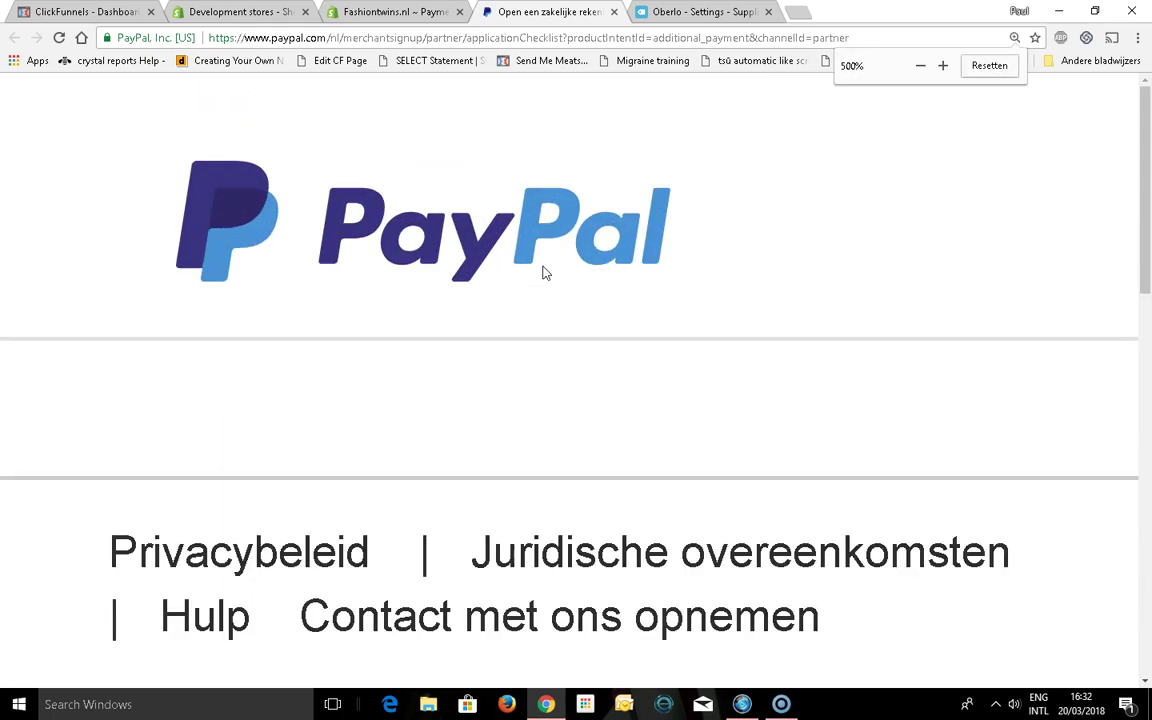
click(536, 274)
ctrl+scroll(536, 274, down, 5)
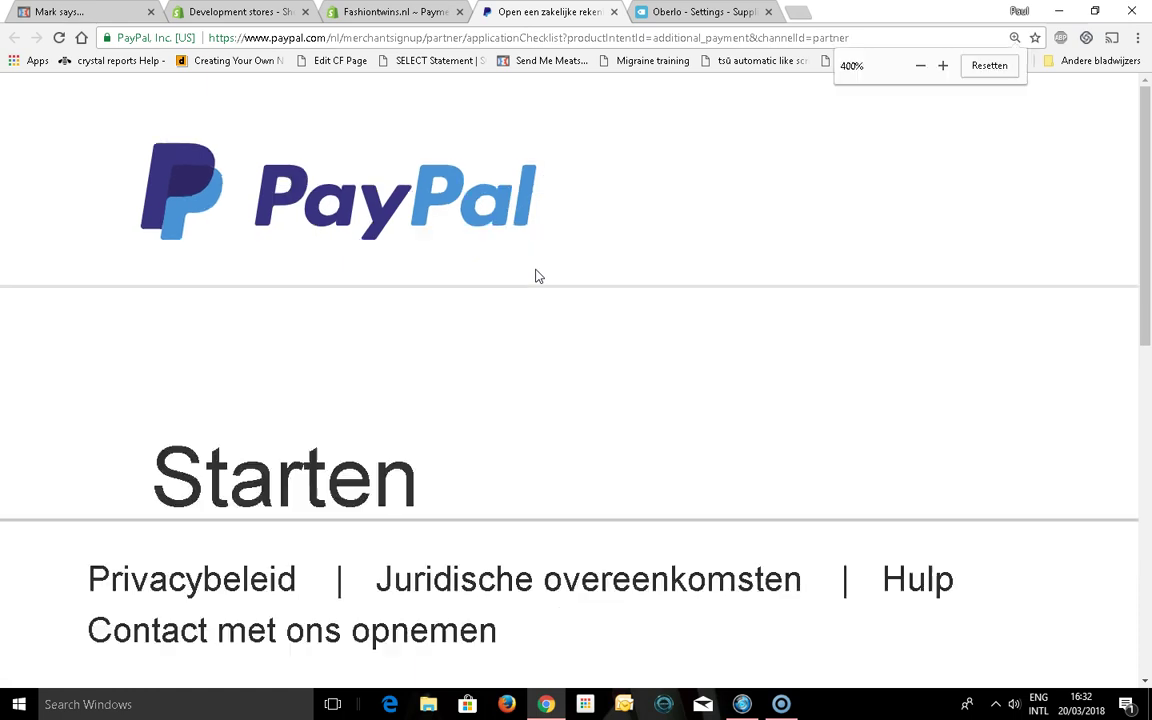
scroll(536, 276, down, 1)
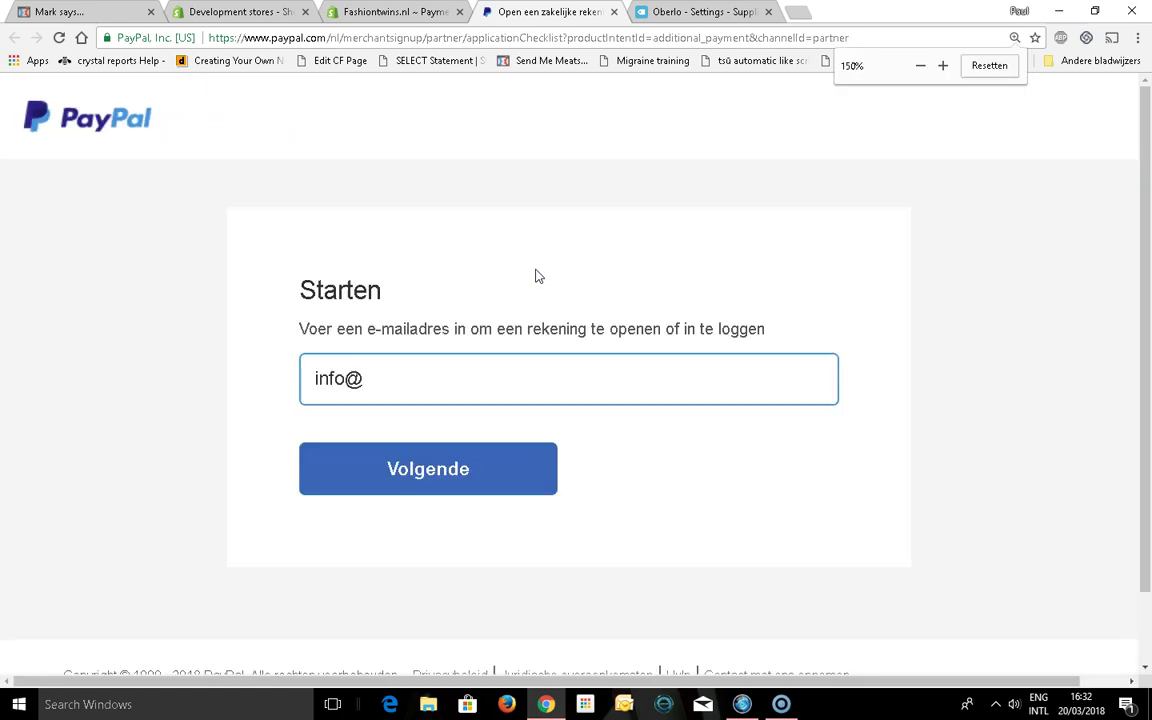
key(Right)
key(Right)
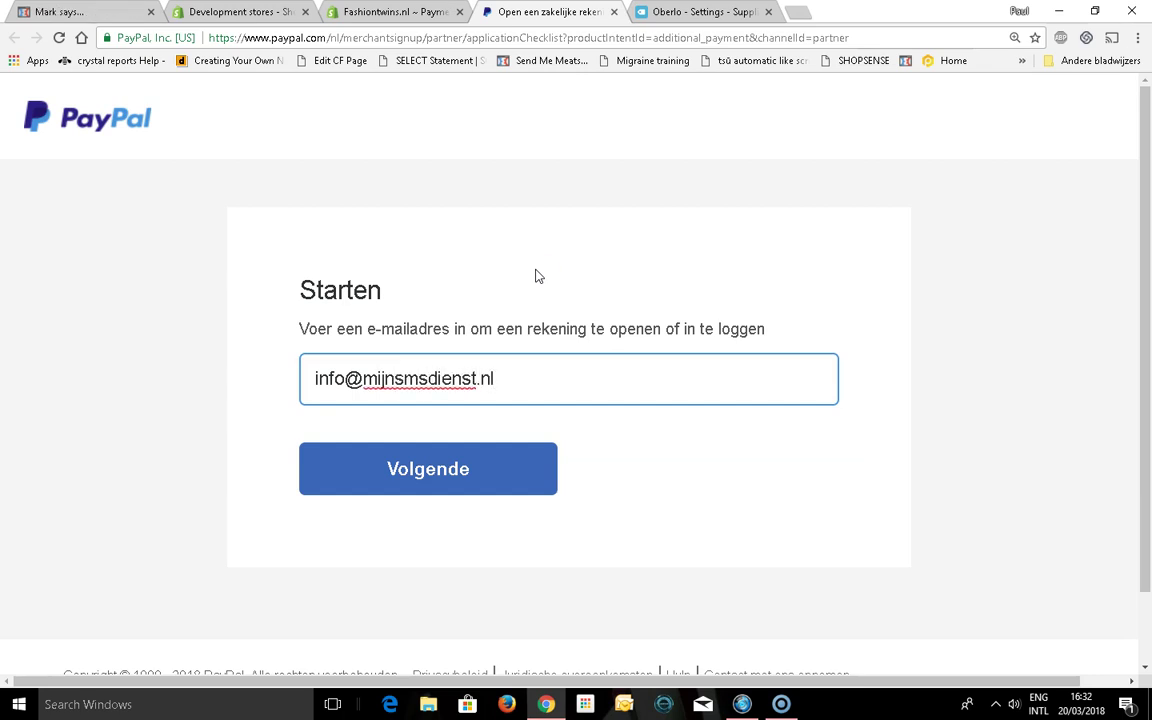
click(465, 467)
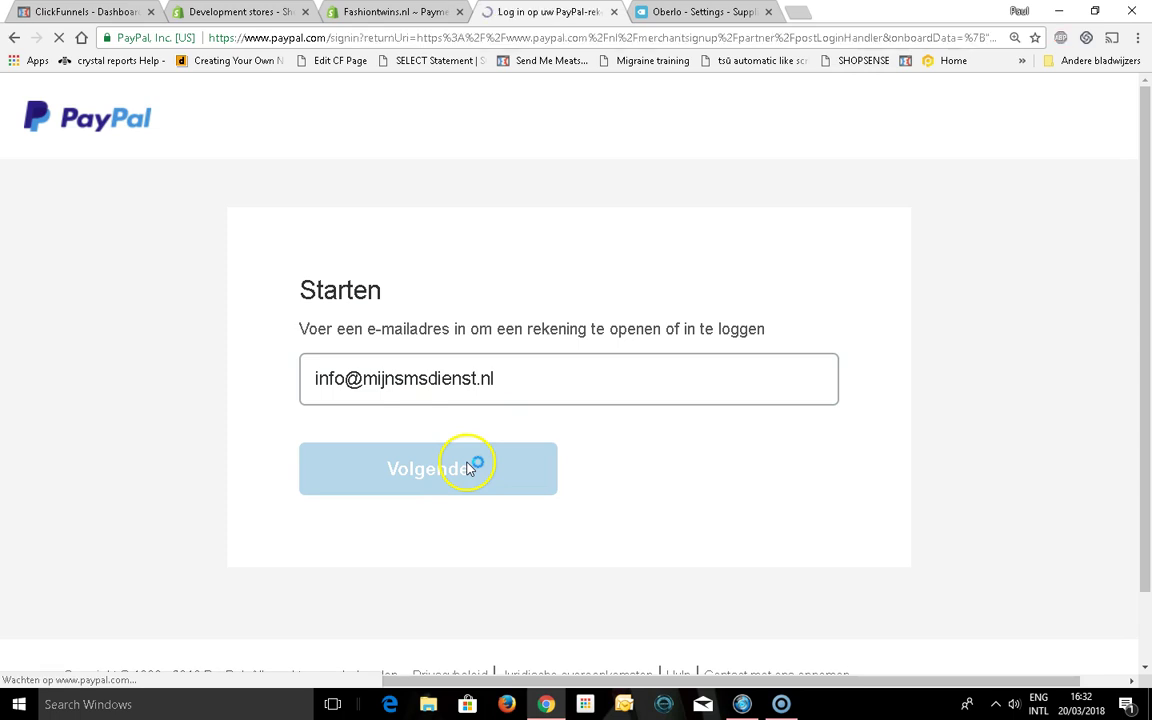
Log in with the saved password, grant Shopify permission, and go back to Shopify
scroll(470, 468, down, 1)
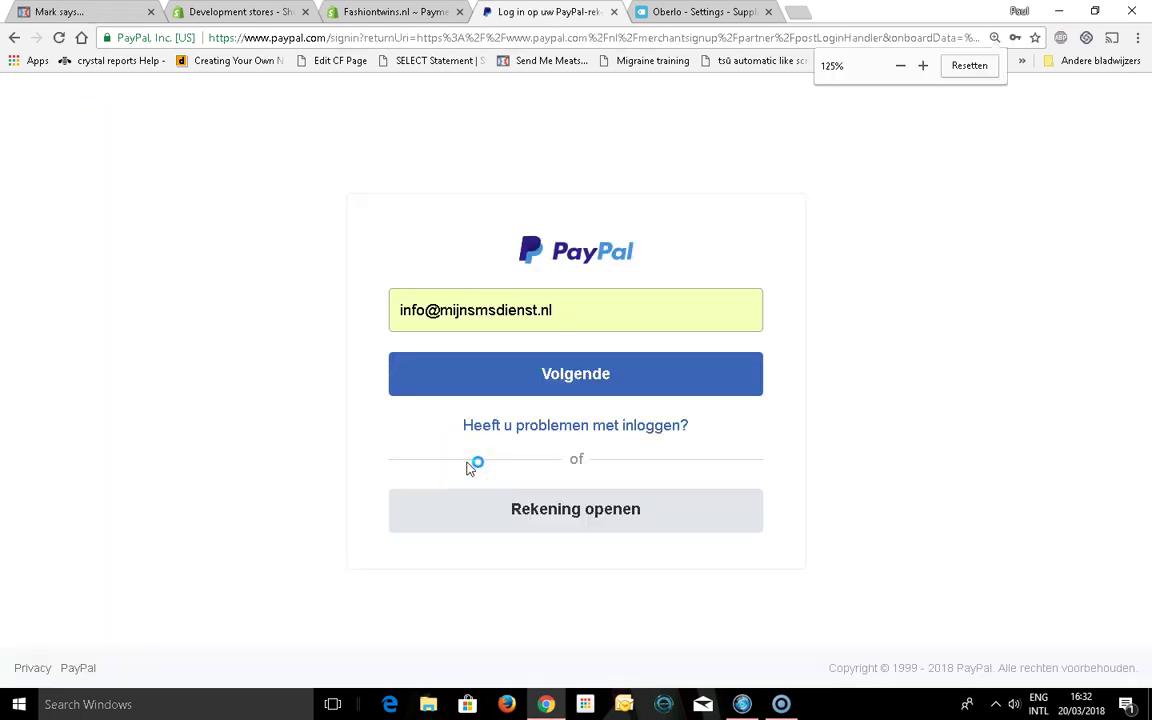
scroll(470, 467, down, 1)
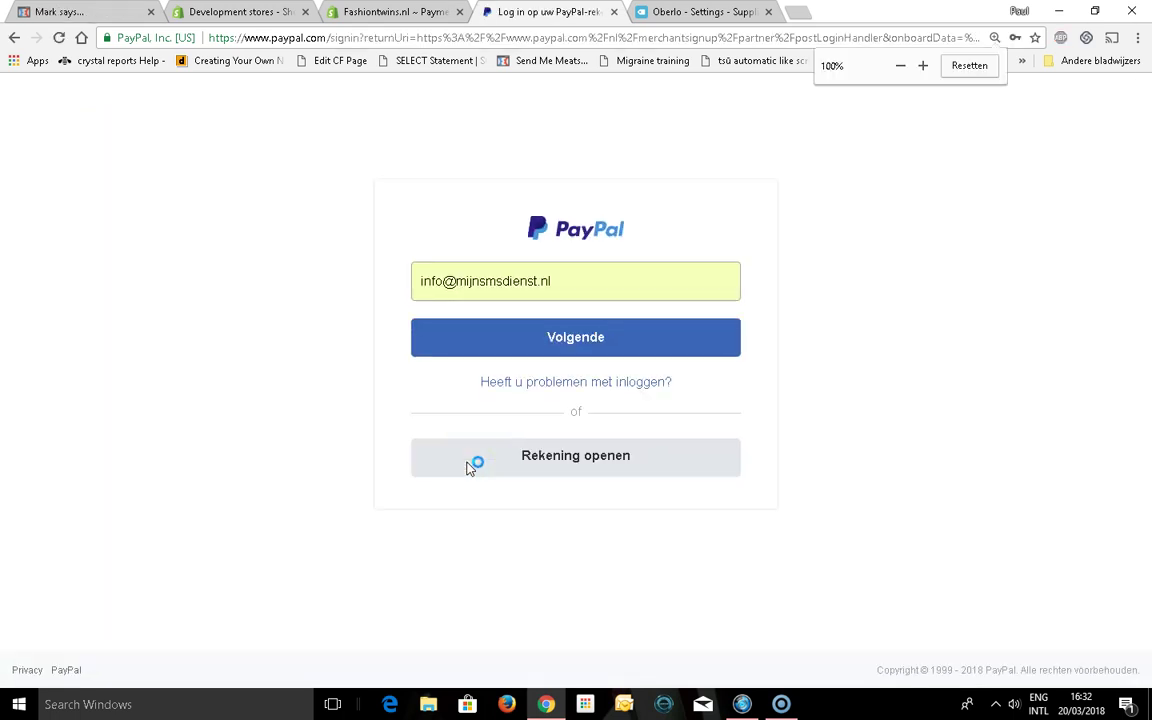
scroll(470, 467, down, 1)
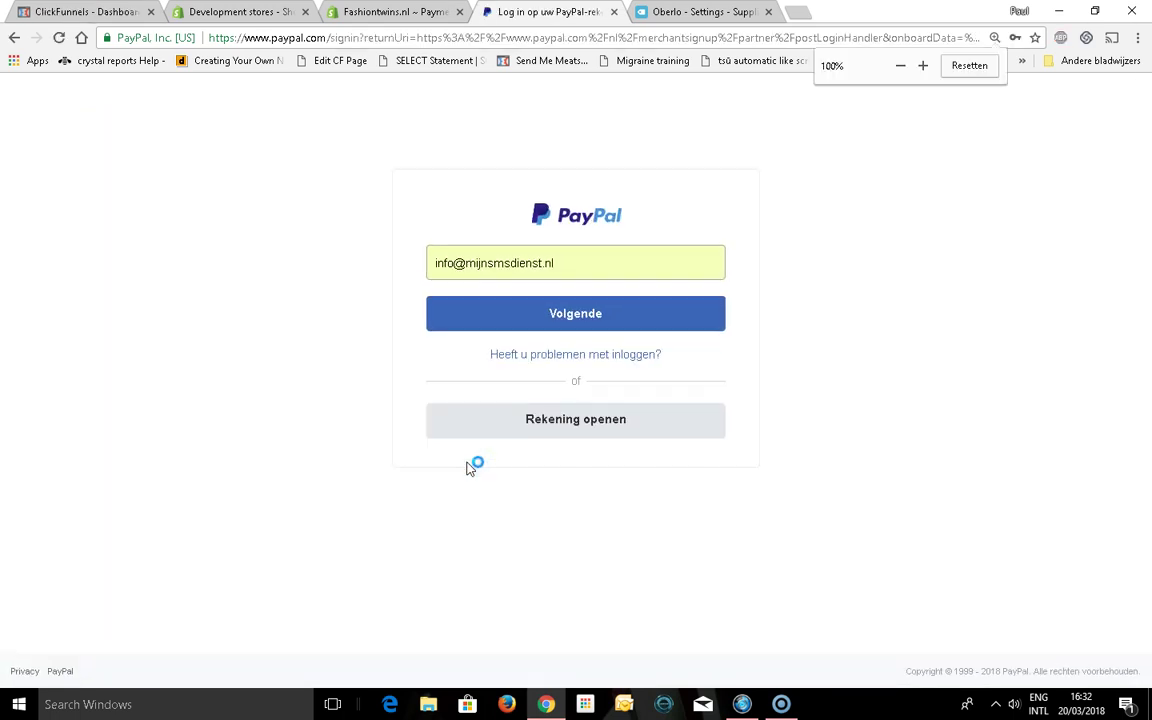
click(553, 316)
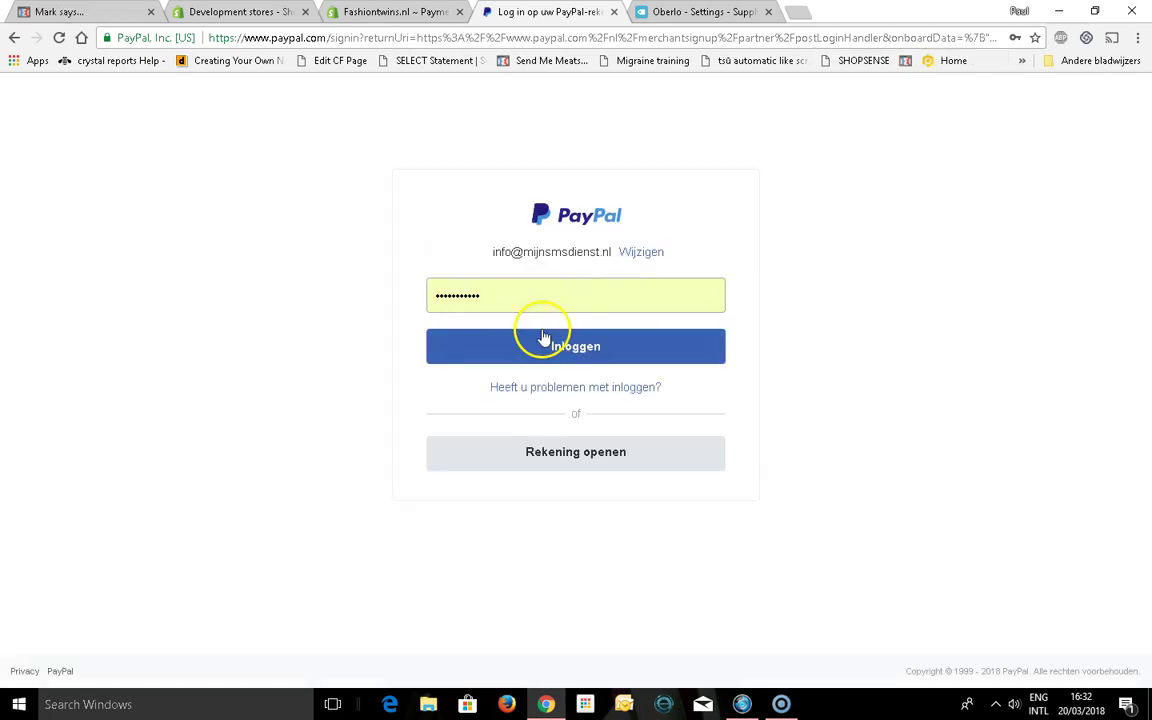
click(543, 340)
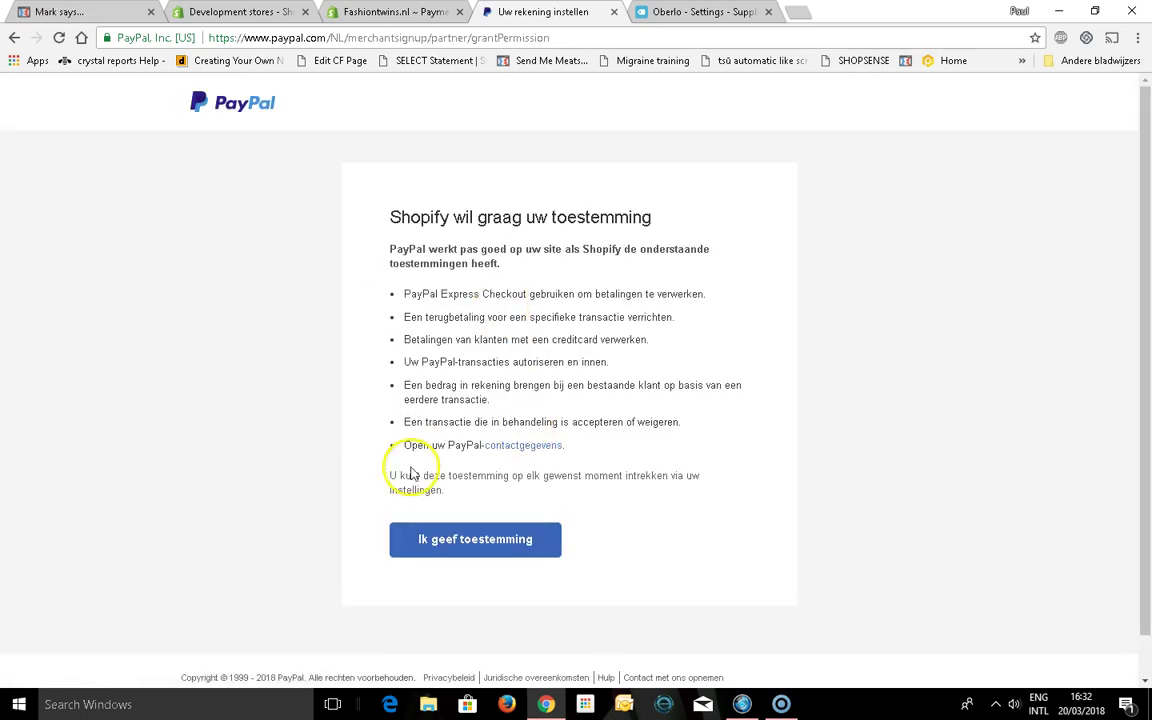
click(450, 550)
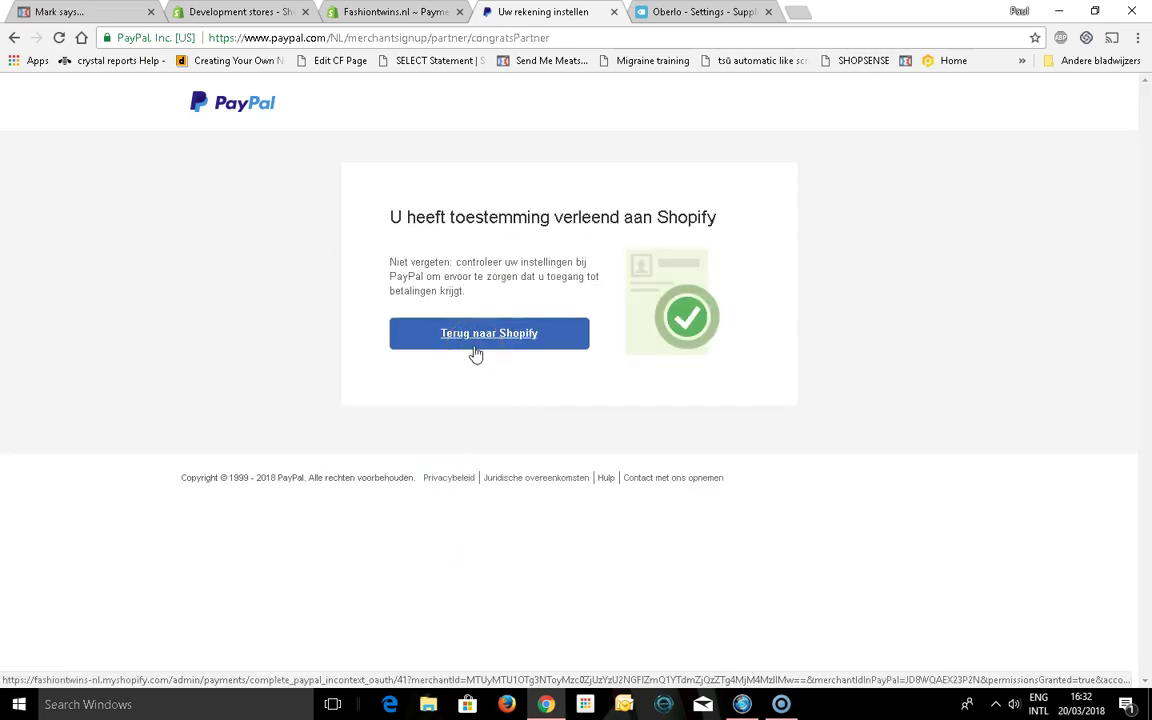
click(476, 350)
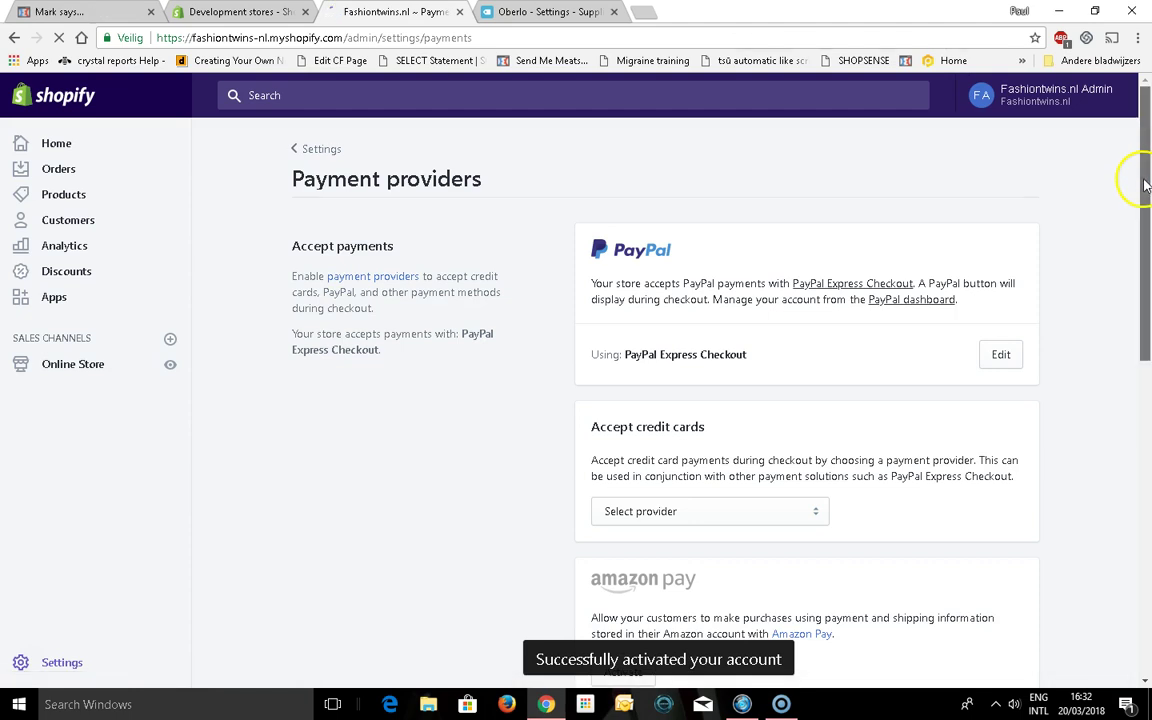
Choose Stripe as the provider for accepting credit cards
drag(1143, 180, 1147, 225)
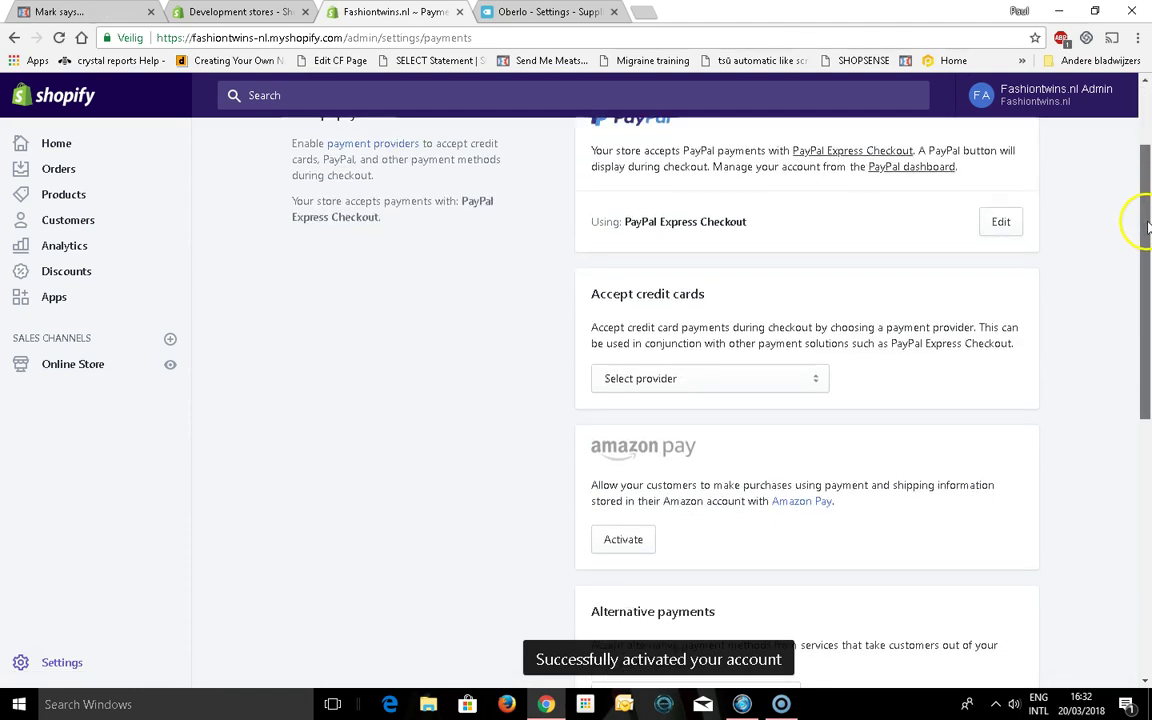
click(679, 390)
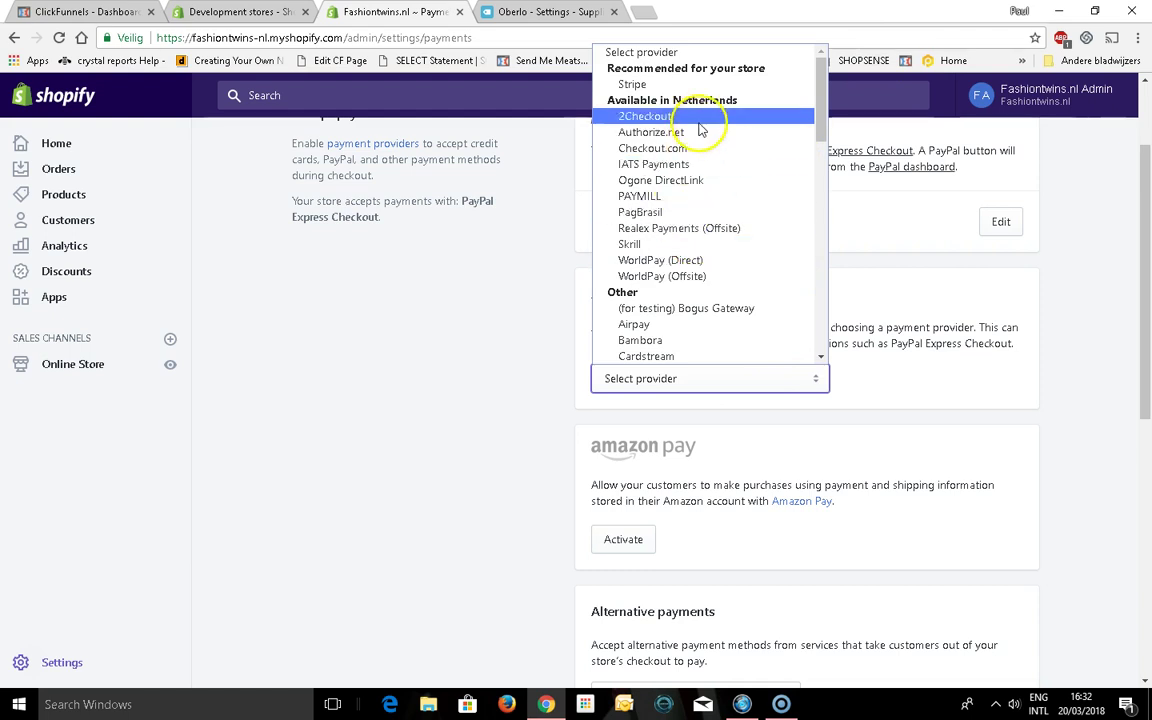
click(714, 86)
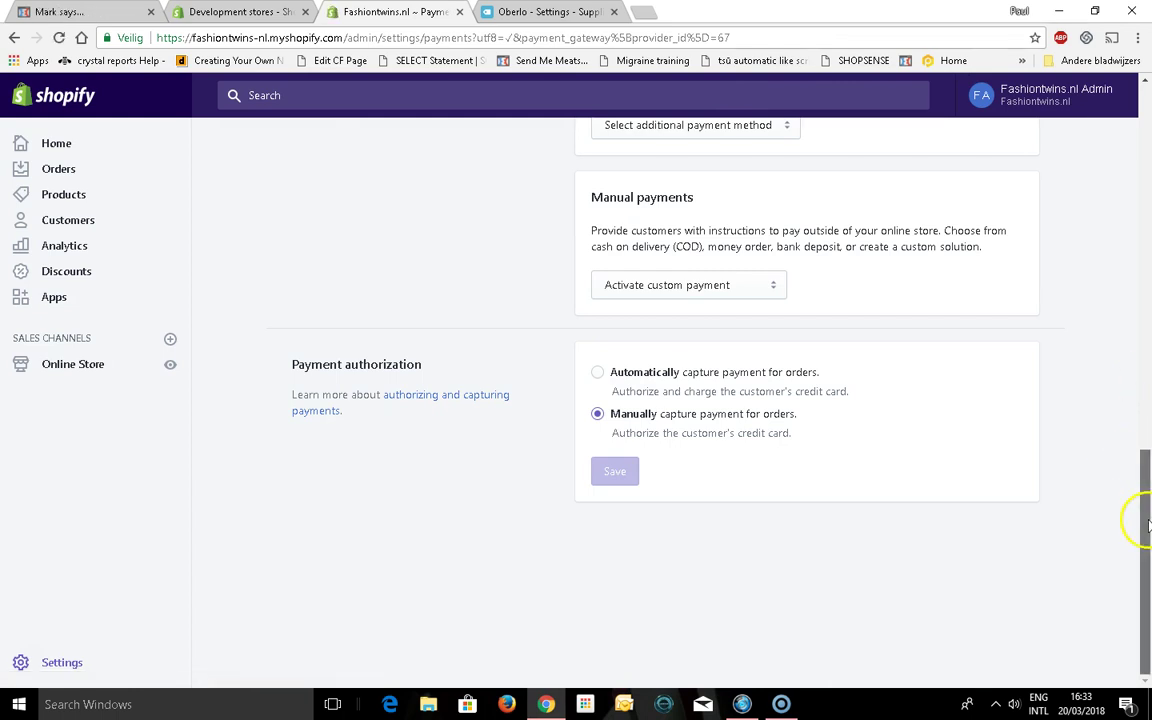
Review the Alternative and Manual payment method lists, leaving both unchanged
drag(1148, 524, 1147, 336)
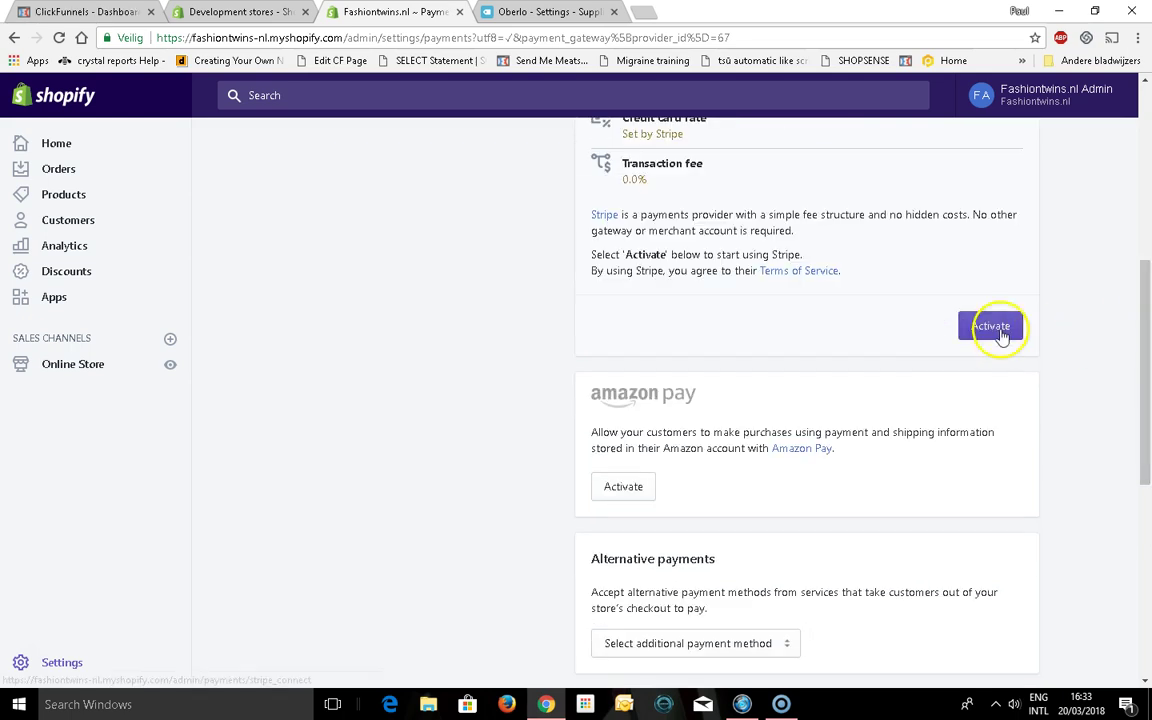
drag(1147, 393, 1148, 494)
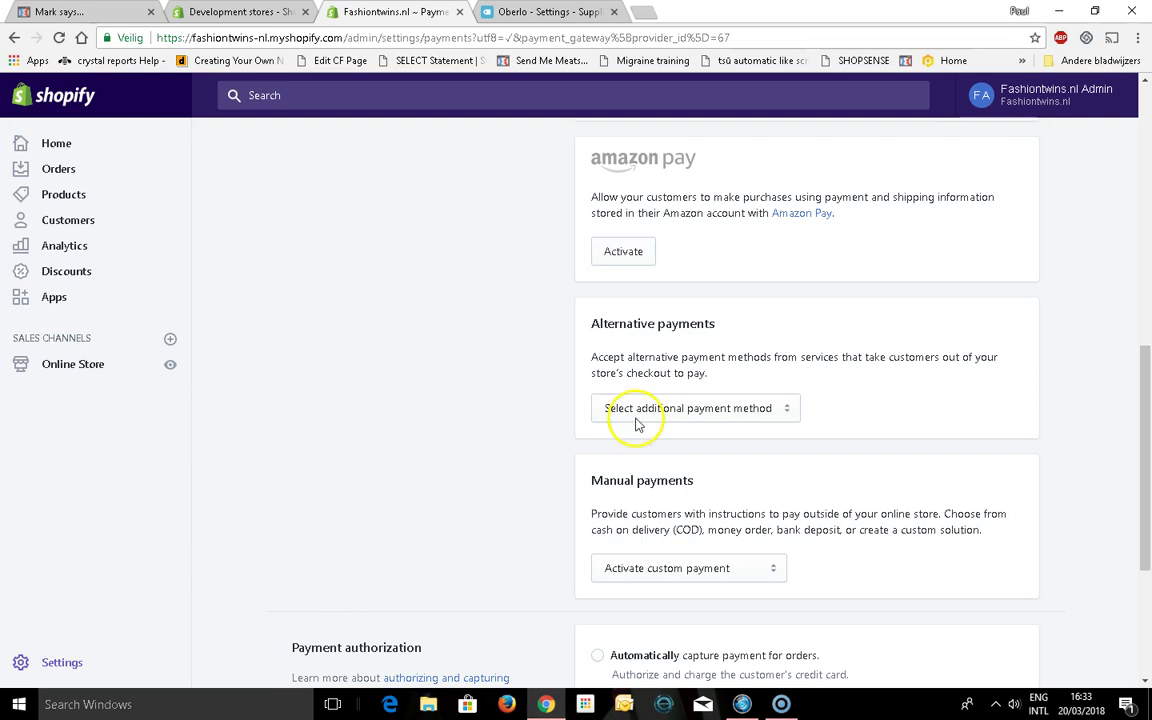
click(637, 410)
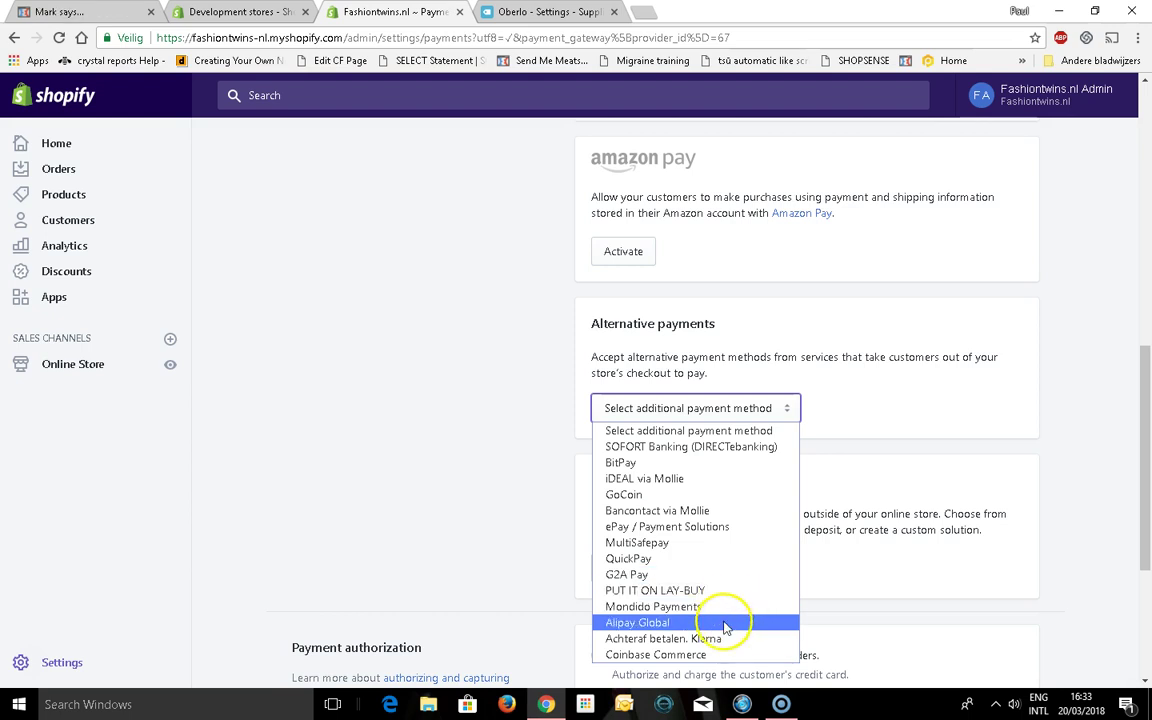
click(1143, 435)
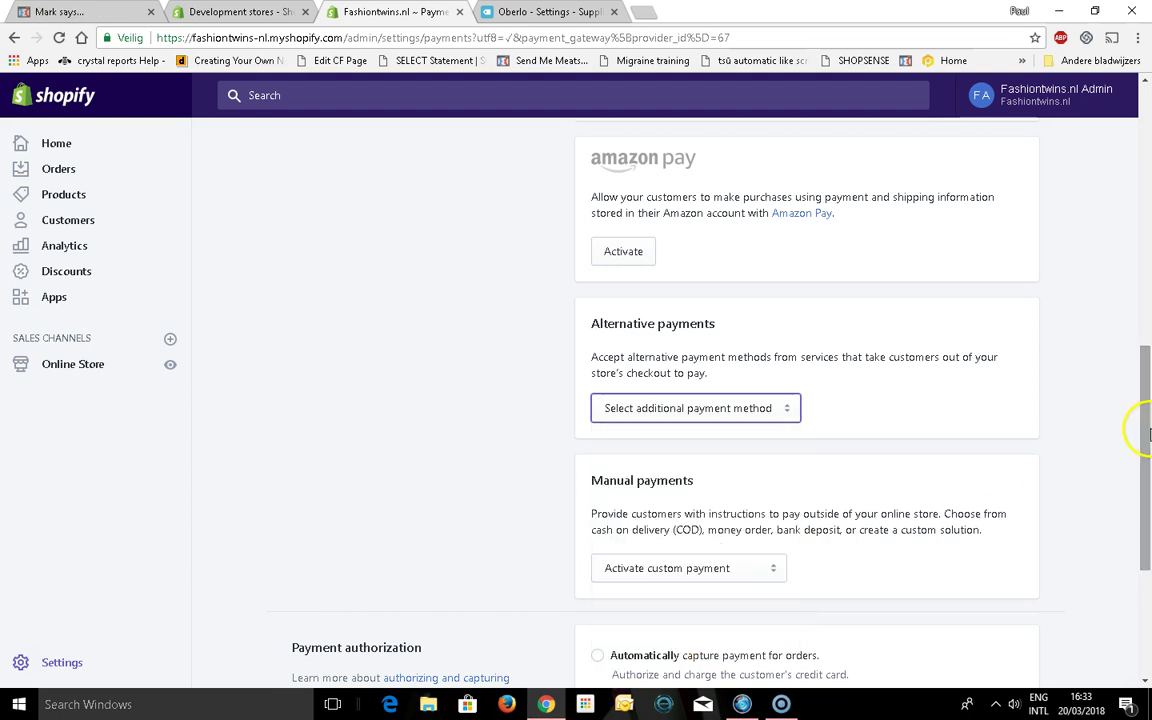
drag(1147, 435, 1147, 470)
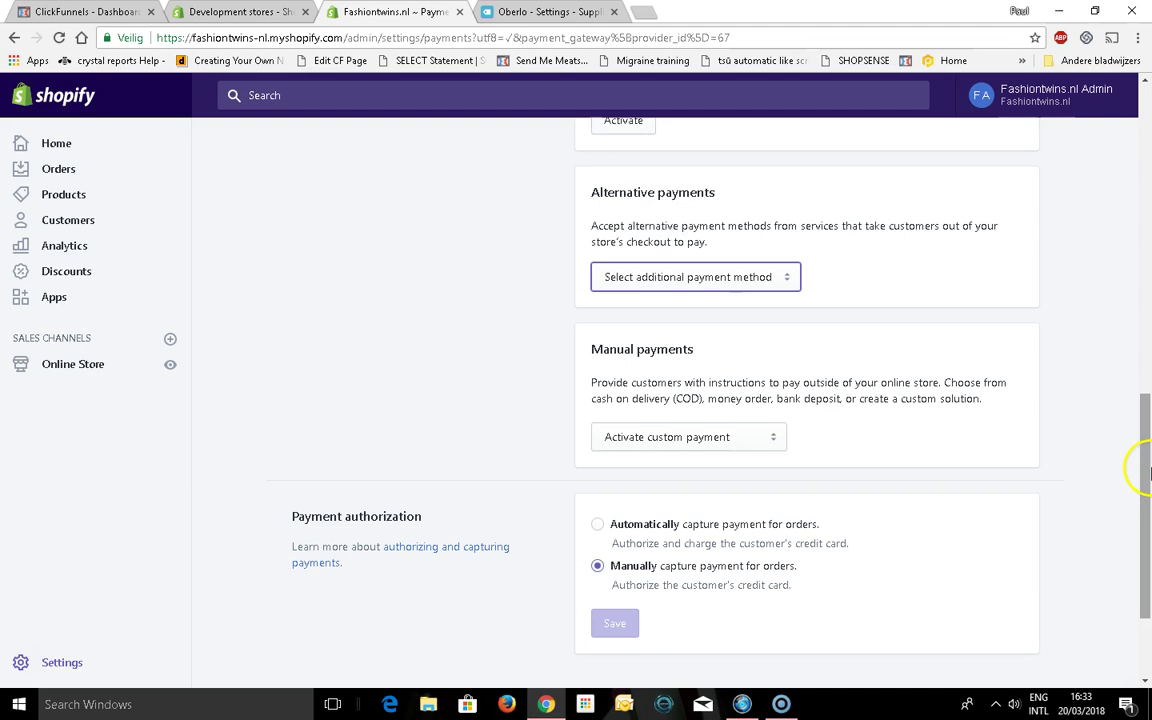
click(690, 439)
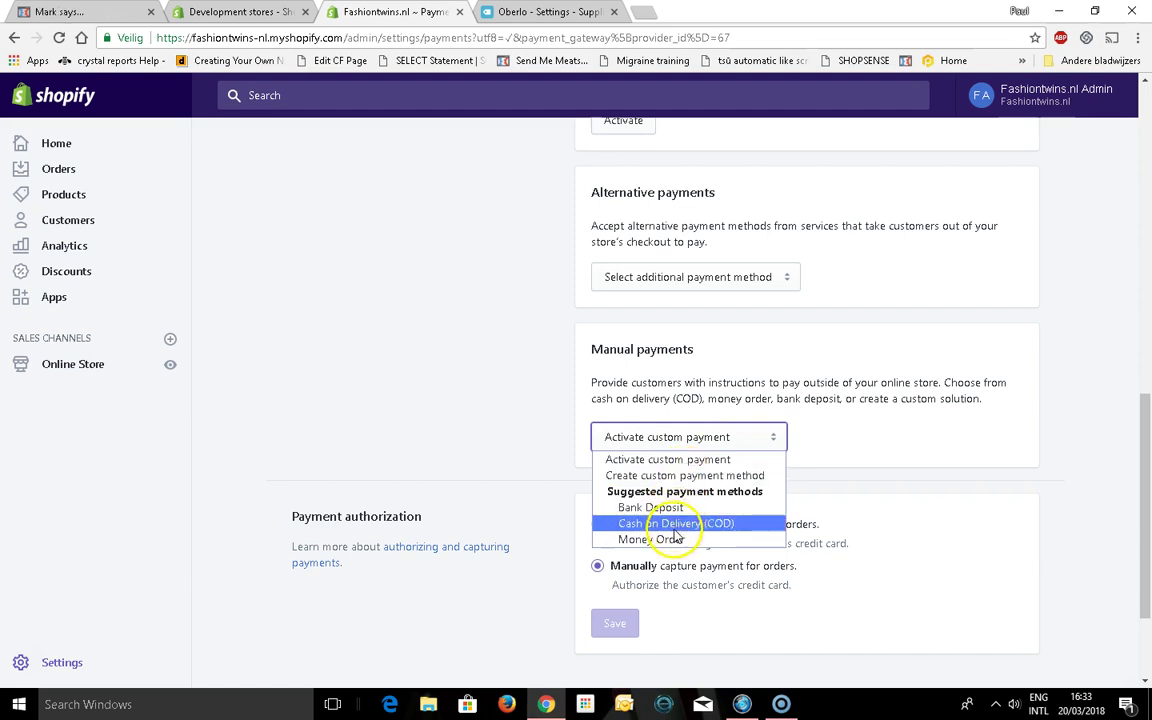
click(444, 351)
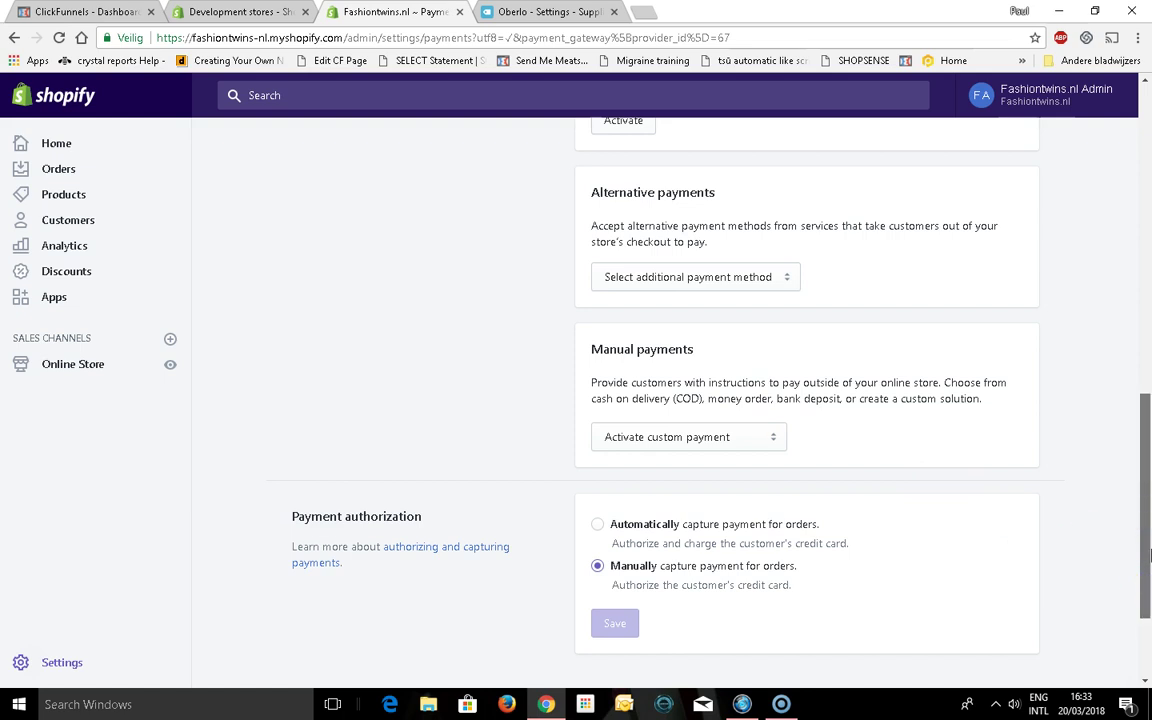
scroll(1149, 555, up, 1)
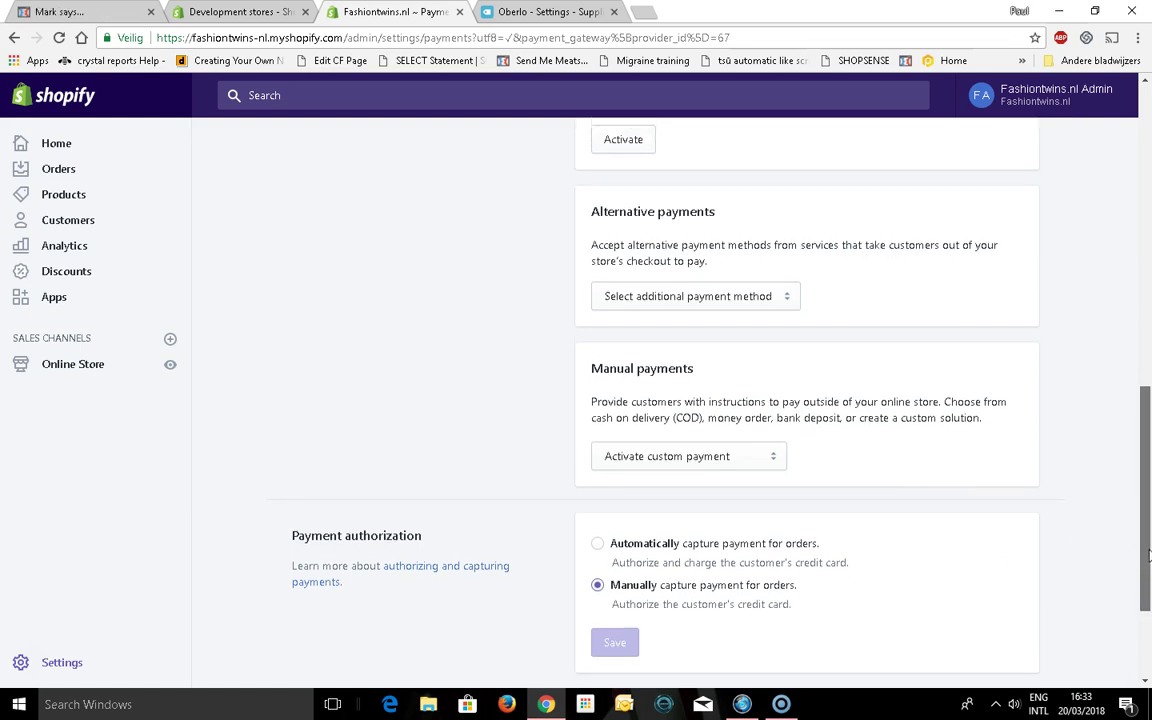
drag(1149, 555, 1149, 320)
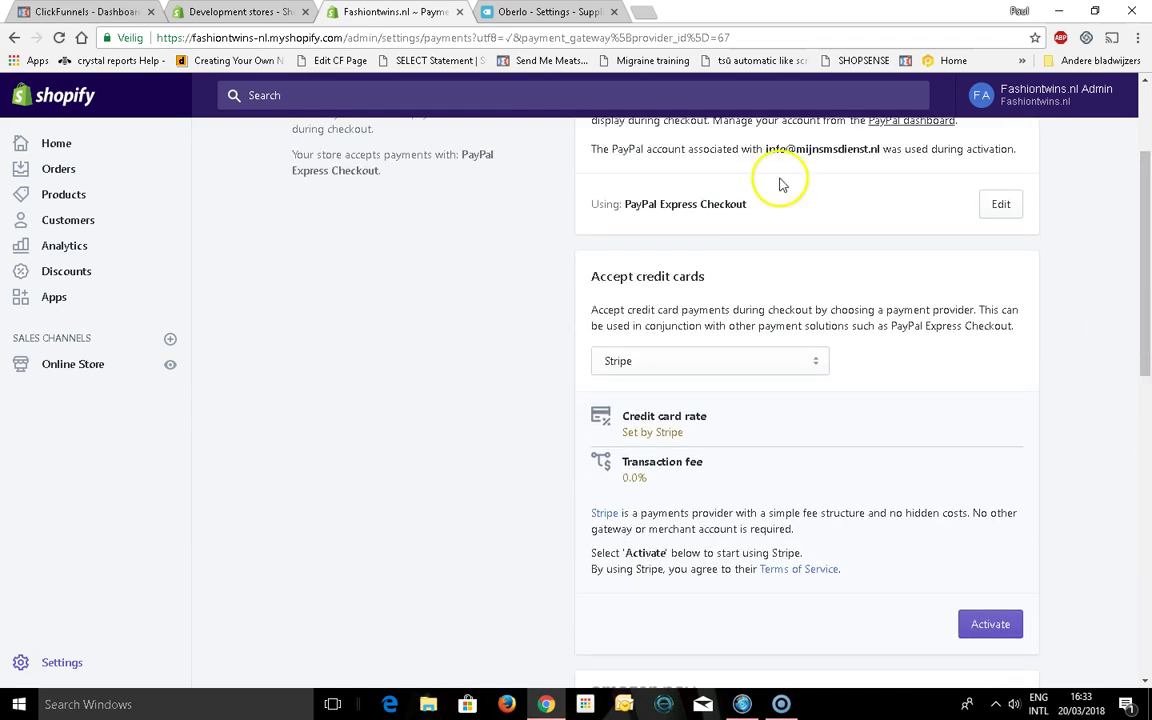
Browse the credit card provider list and pick PAYMILL as the provider
click(665, 366)
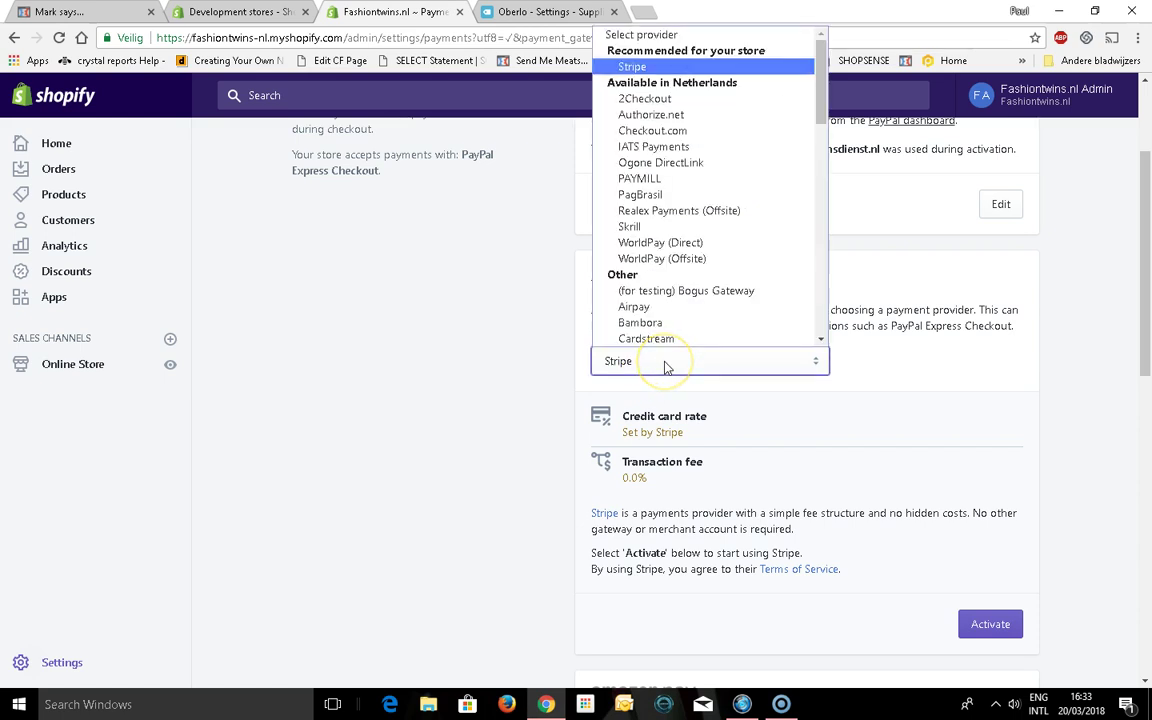
key(Down)
key(Down)
key(Down)
key(Down)
key(Down)
key(Down)
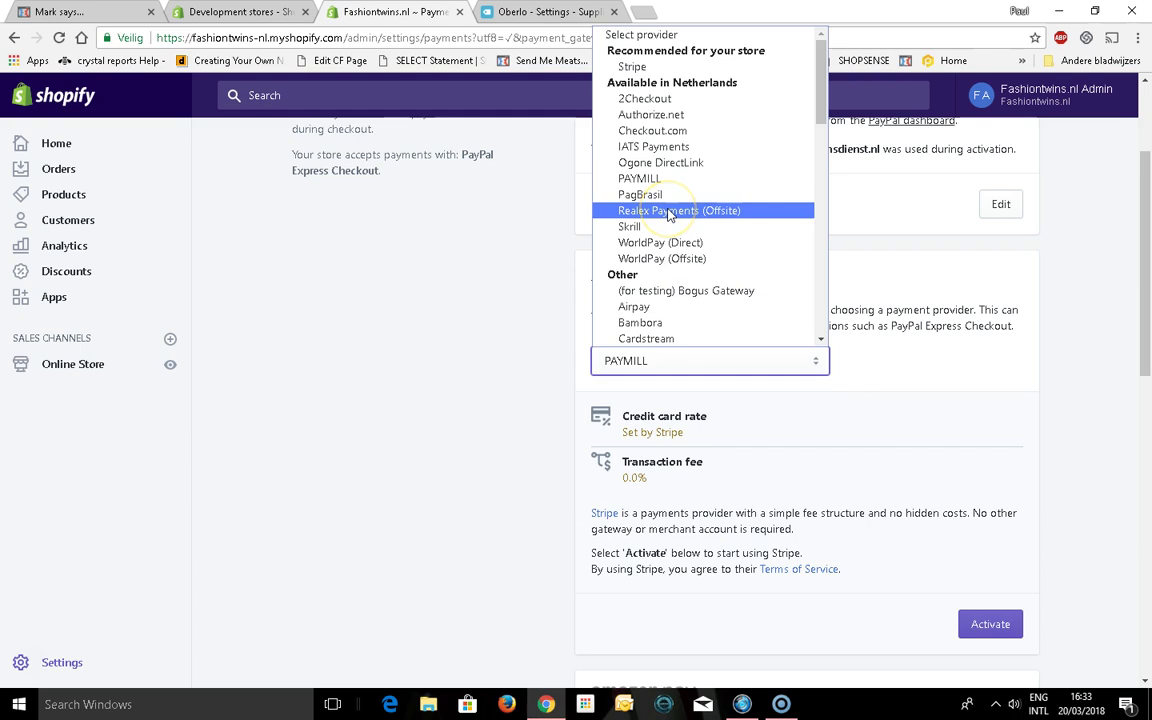
key(Page_Down)
key(Page_Down)
key(Down)
key(Down)
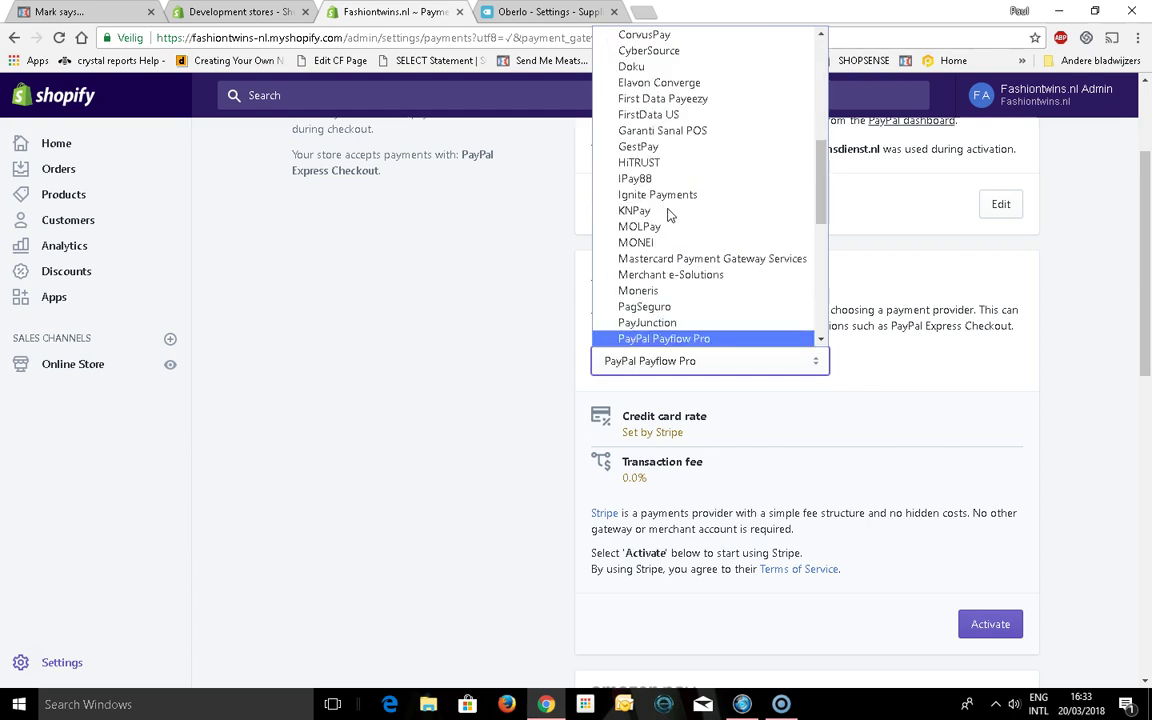
key(Down)
key(Down)
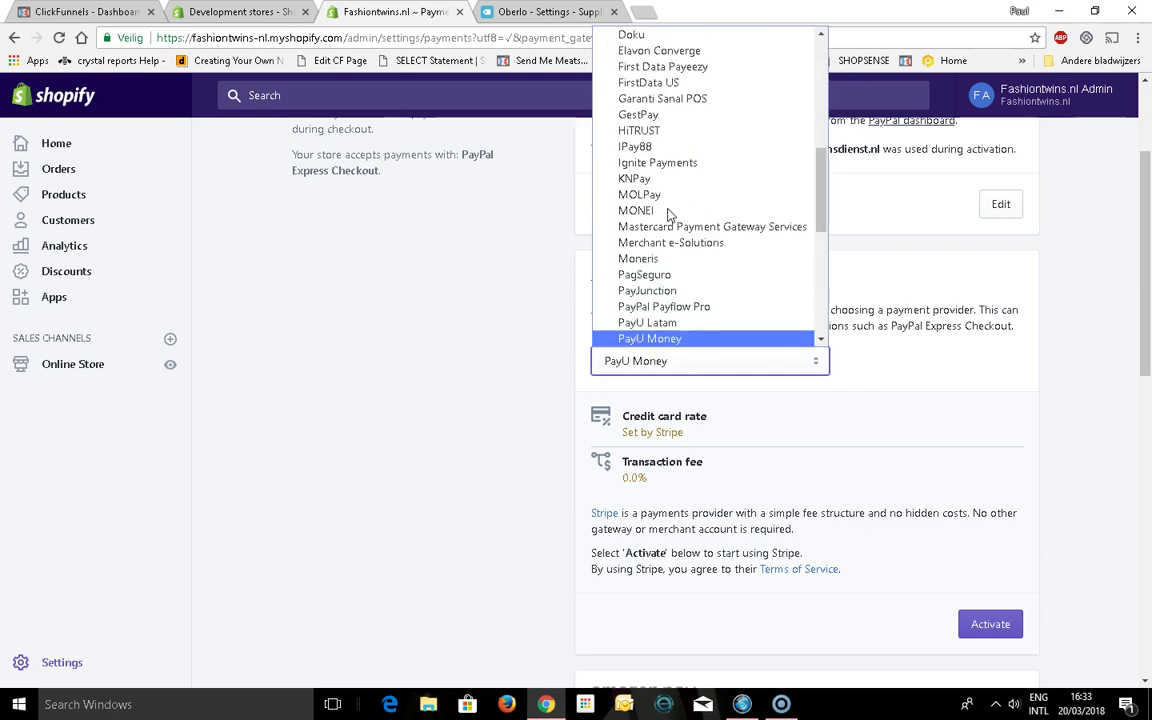
key(Down)
key(Down)
key(Down)
key(Down)
key(Down)
key(Down)
key(Down)
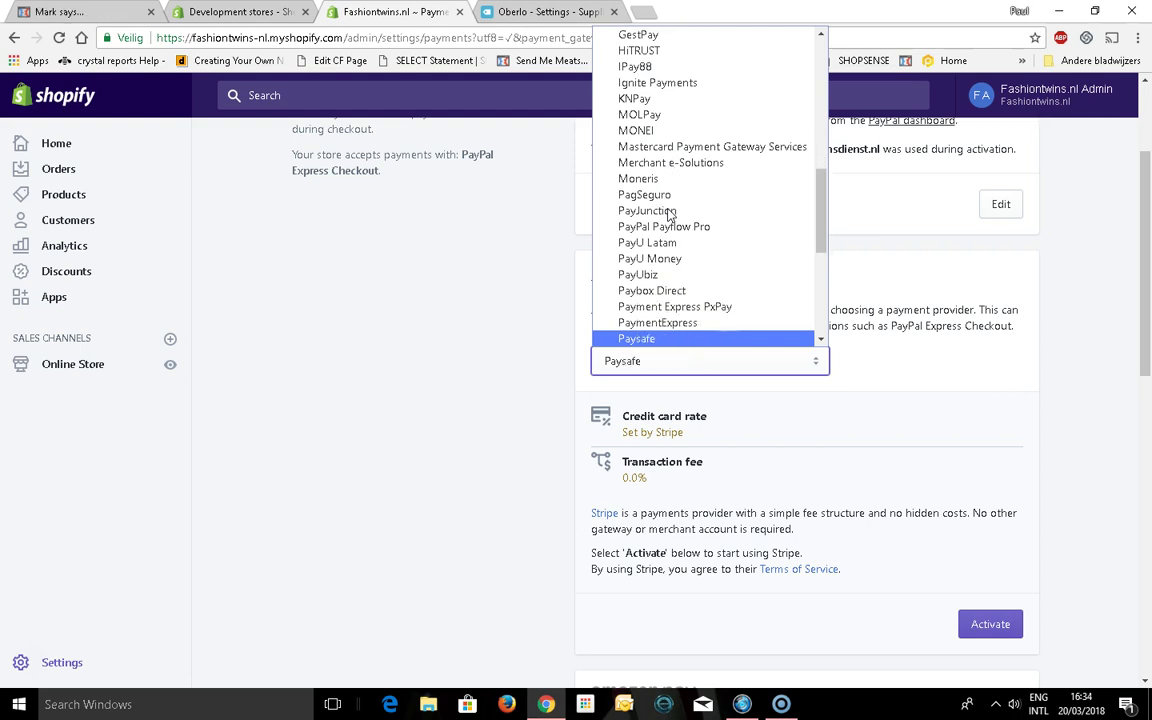
key(p)
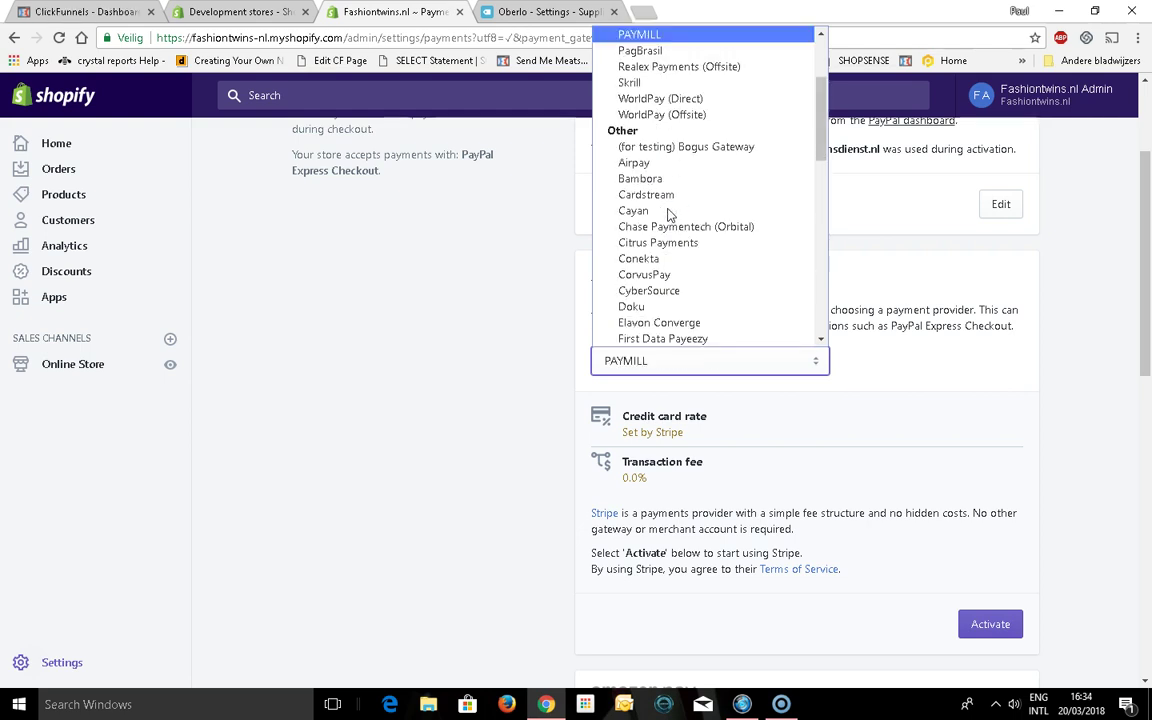
click(821, 133)
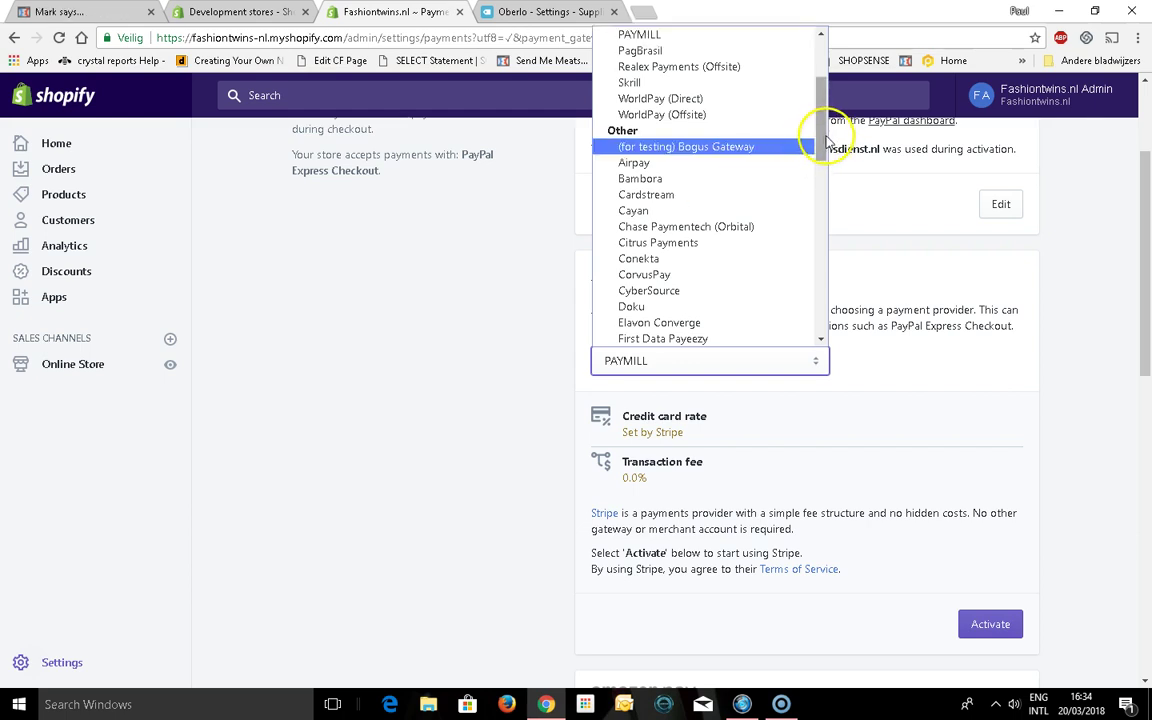
drag(821, 137, 825, 238)
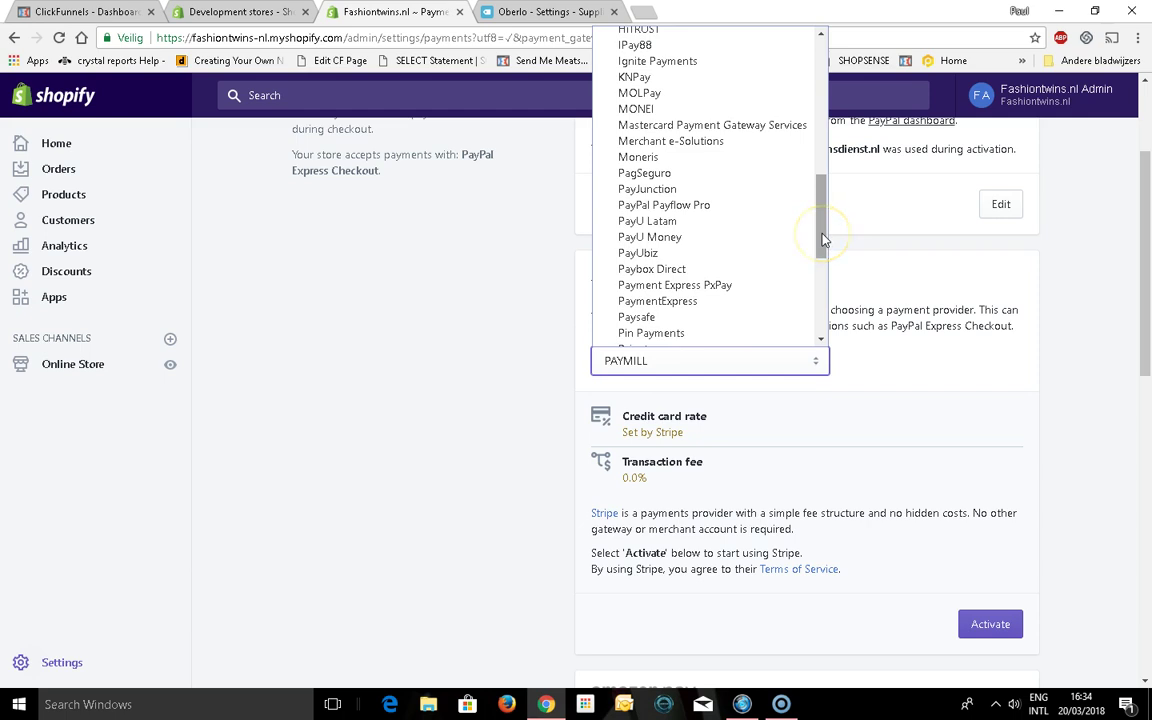
drag(825, 238, 835, 298)
click(985, 393)
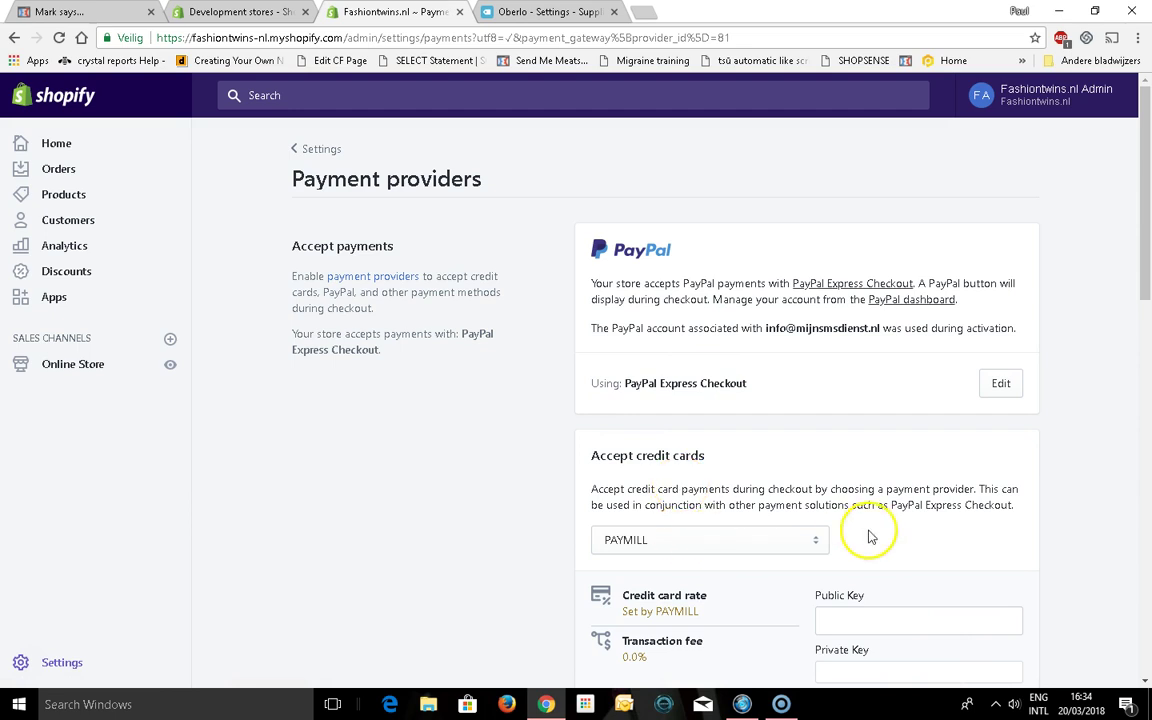
Reset the credit card provider to 'Select provider' so none is chosen
click(820, 540)
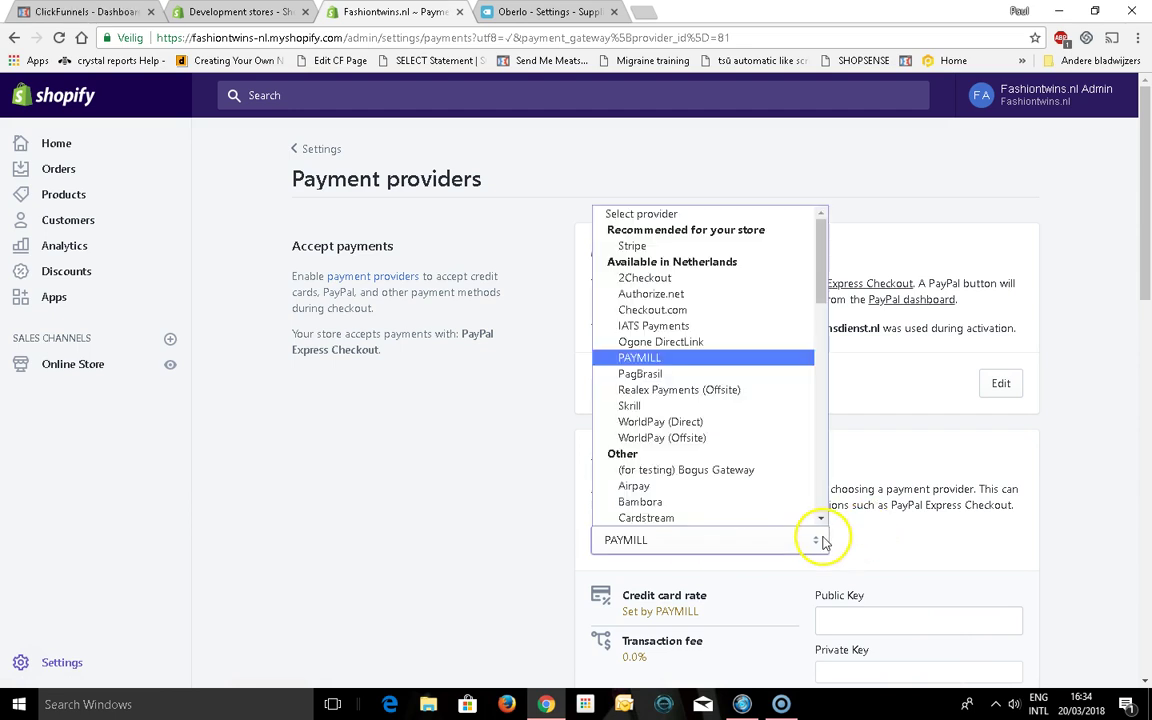
click(771, 215)
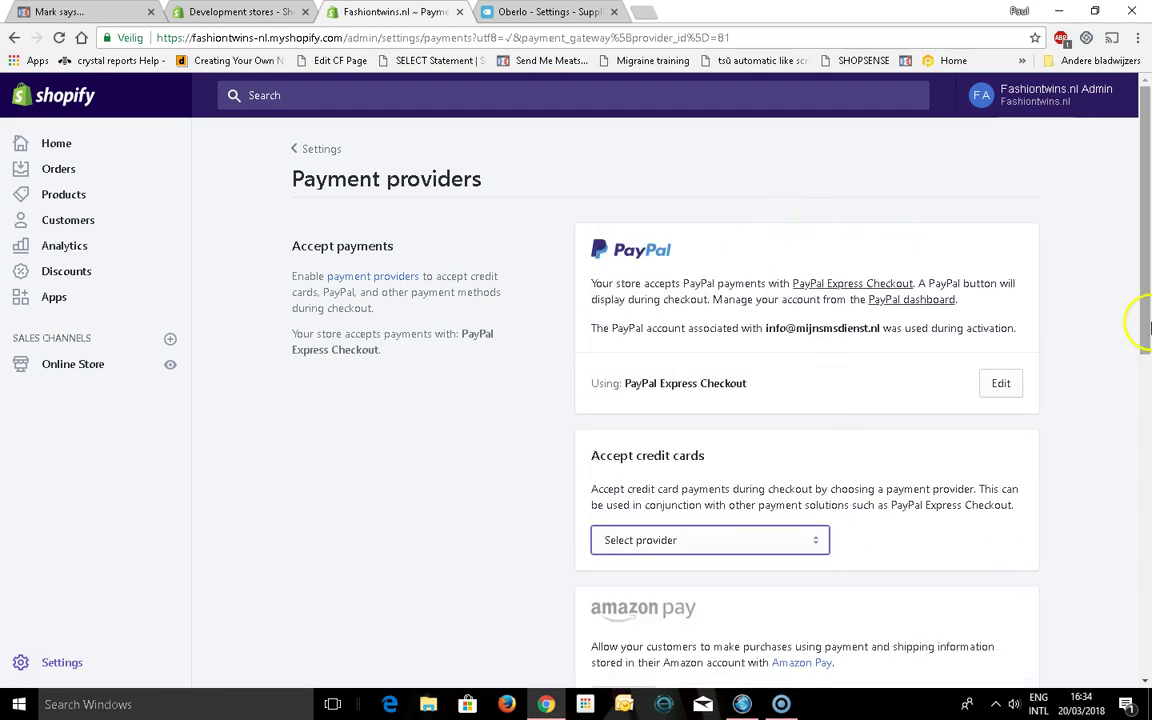
drag(1148, 322, 1142, 501)
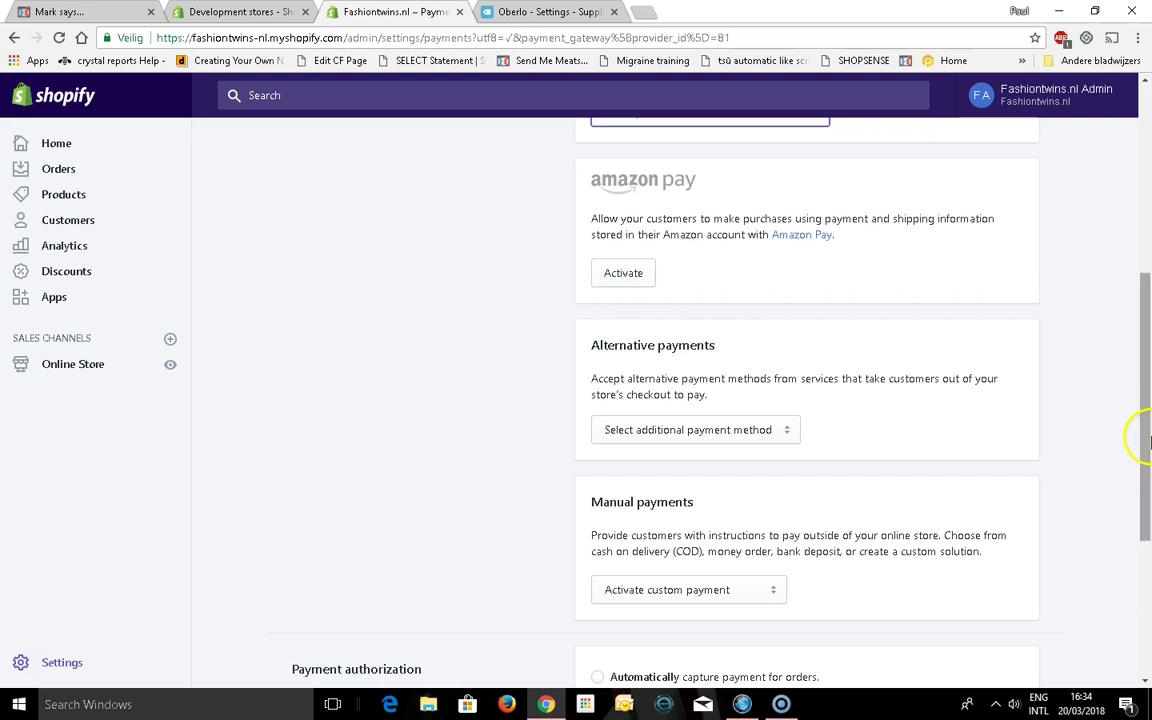
drag(1150, 440, 1134, 542)
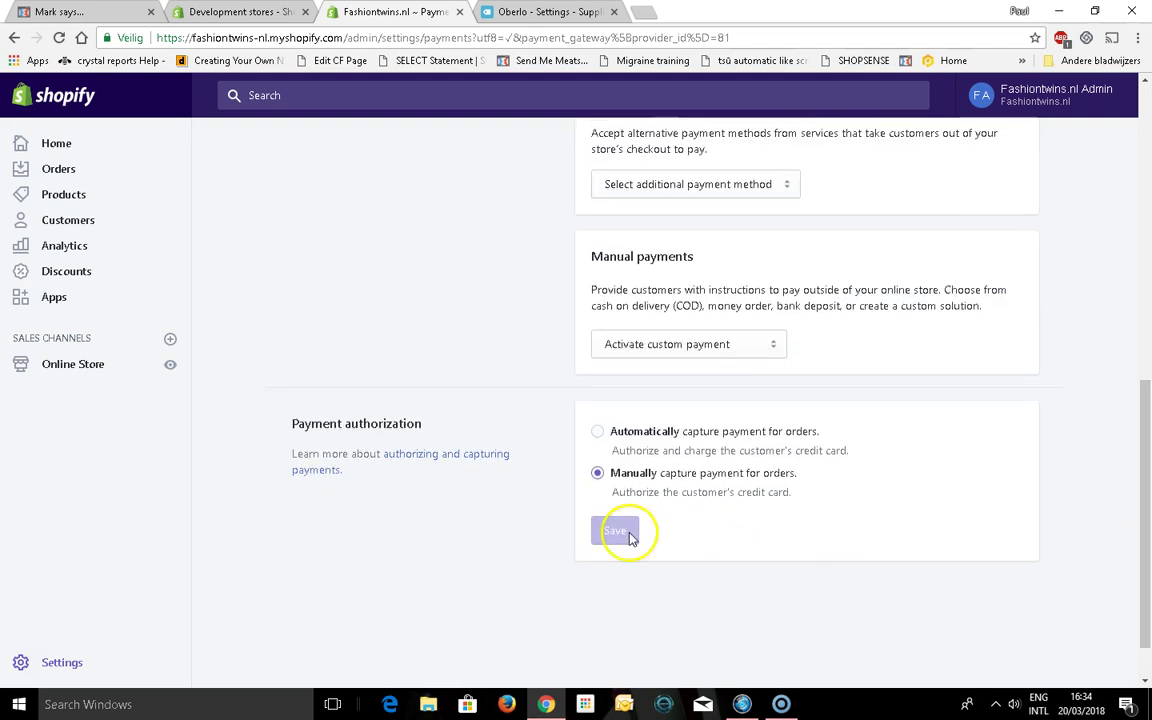
Switch payment authorization to 'Automatically capture payment for orders' and save it
click(607, 443)
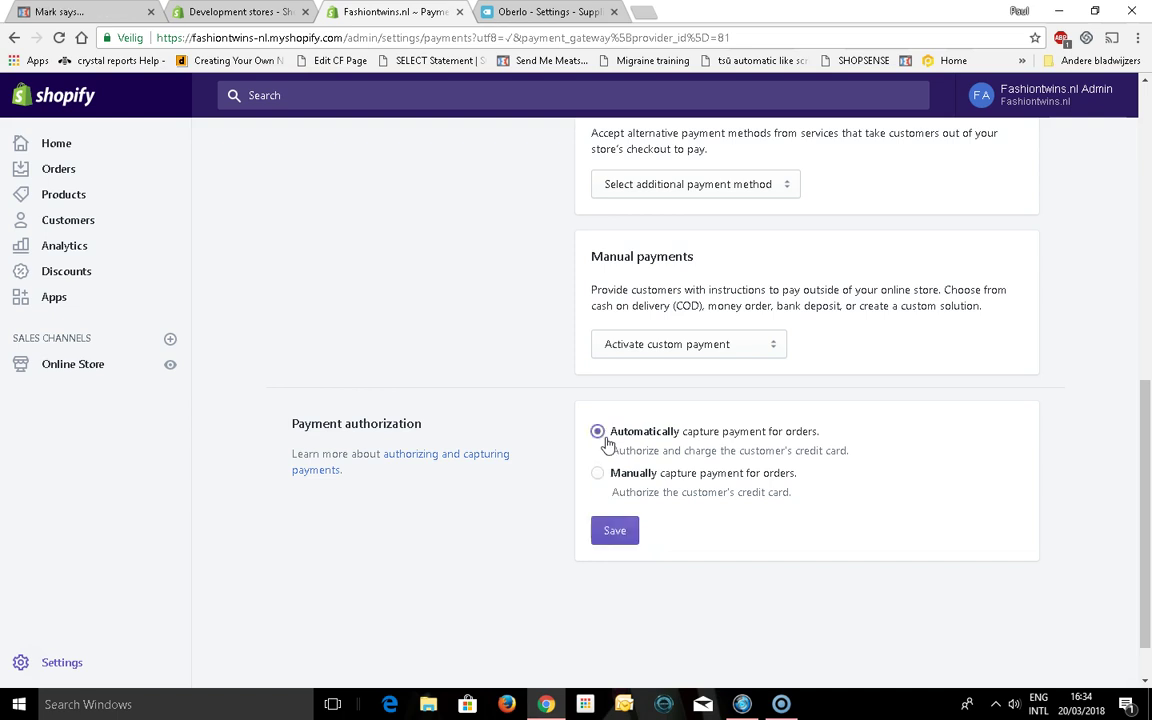
click(617, 532)
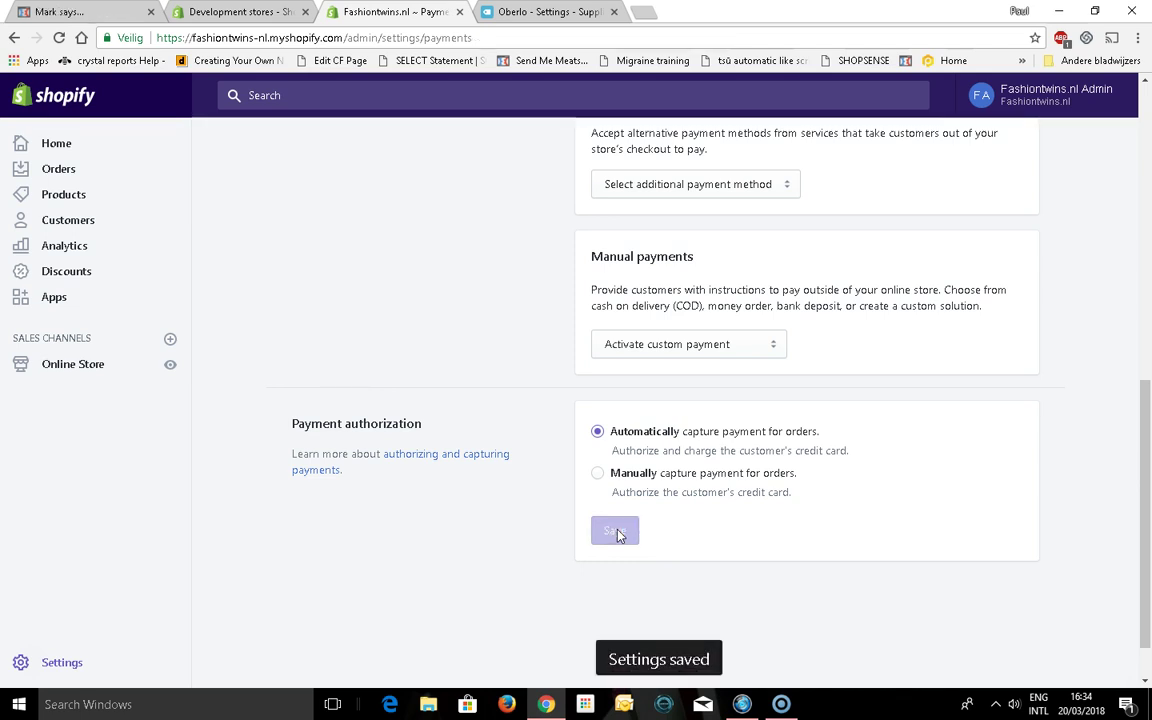
click(436, 274)
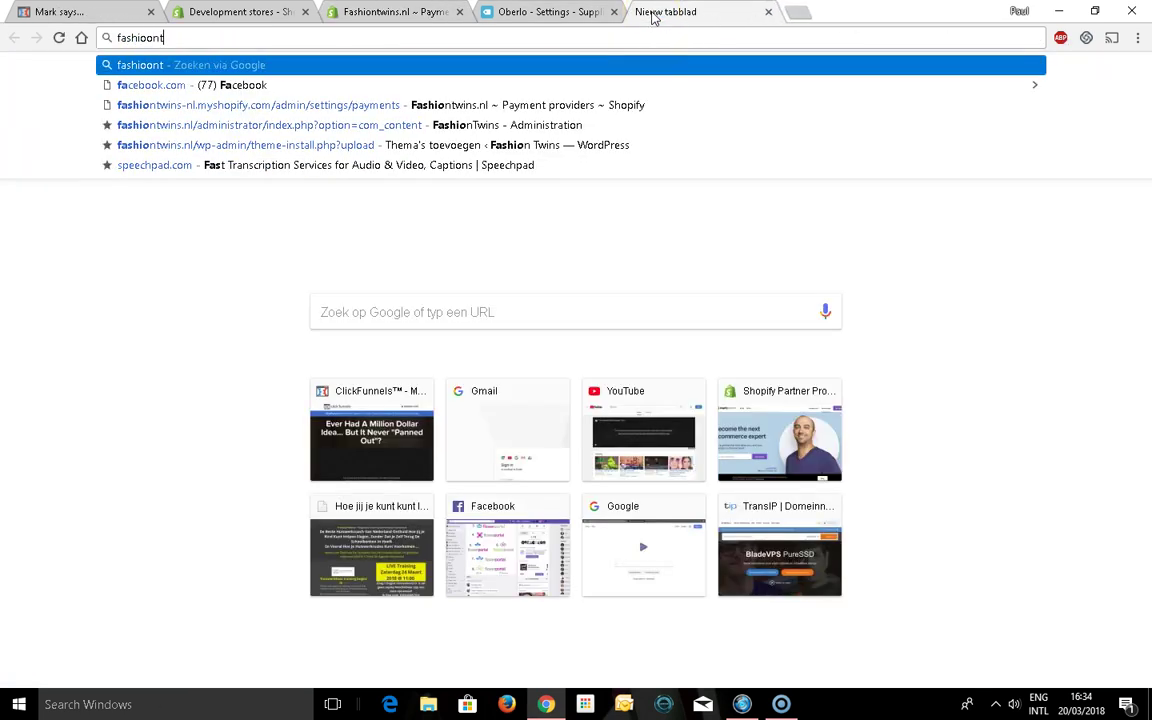
Load the Fashiontwins.nl storefront home page and enter the password-protected store
key(BackSpace)
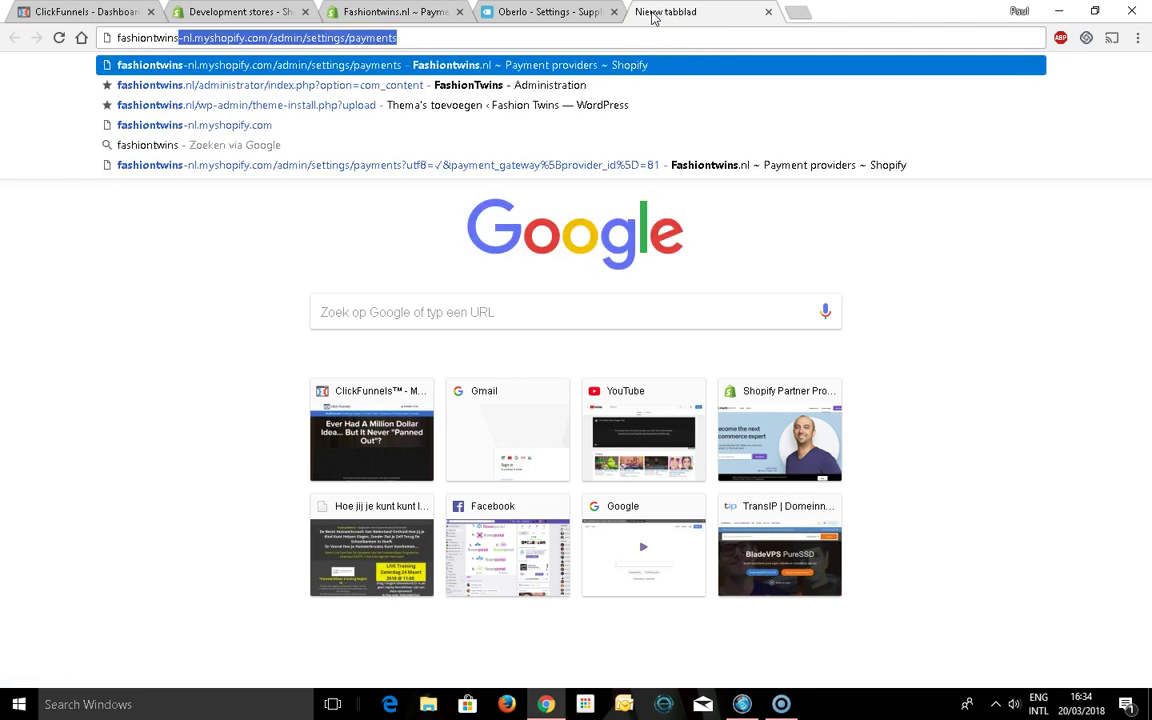
key(End)
key(ctrl+shift+Left)
key(ctrl+shift+Left)
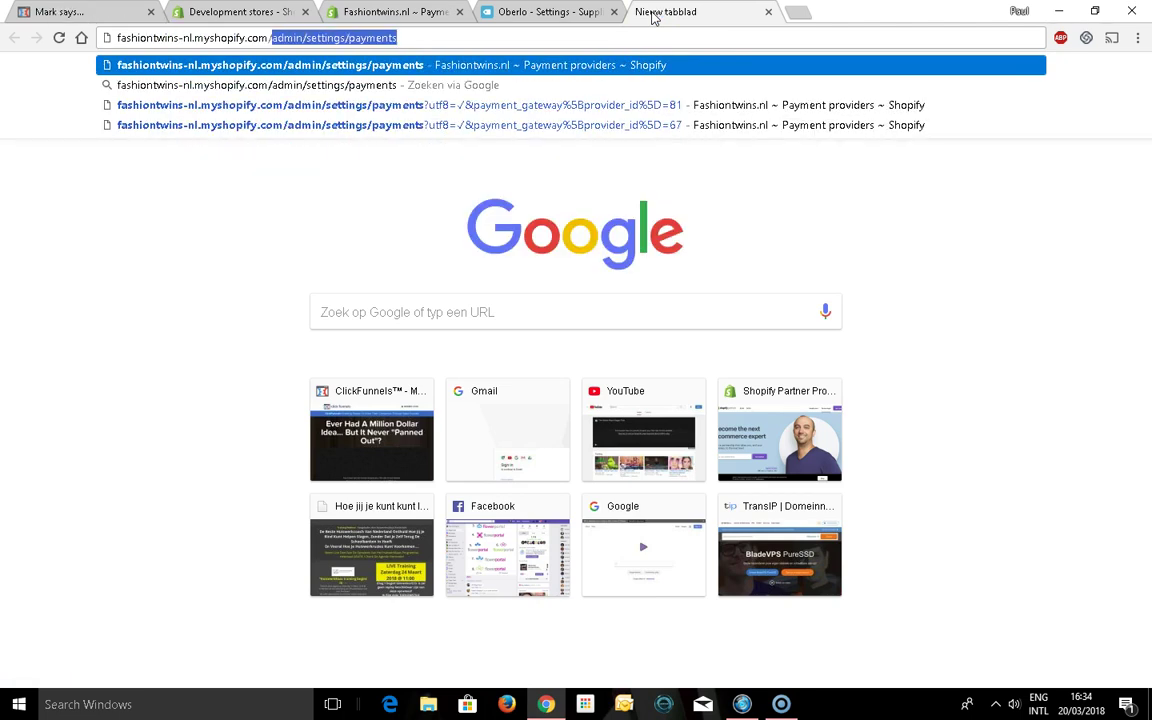
key(BackSpace)
key(Return)
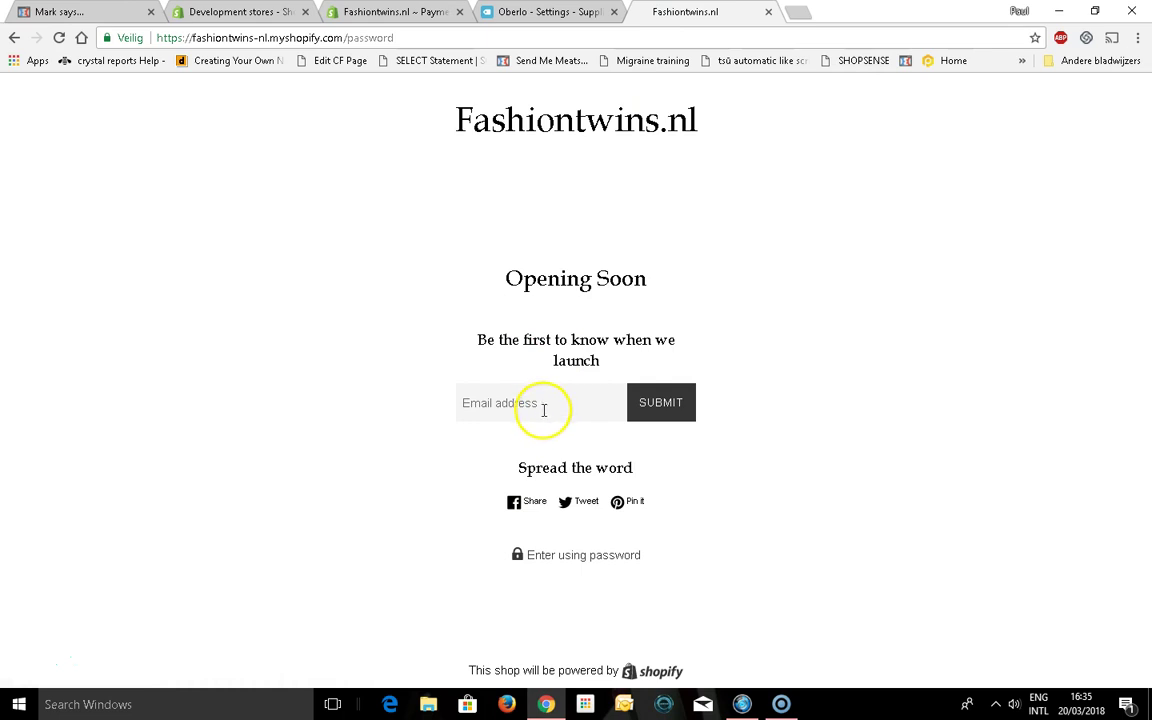
click(553, 560)
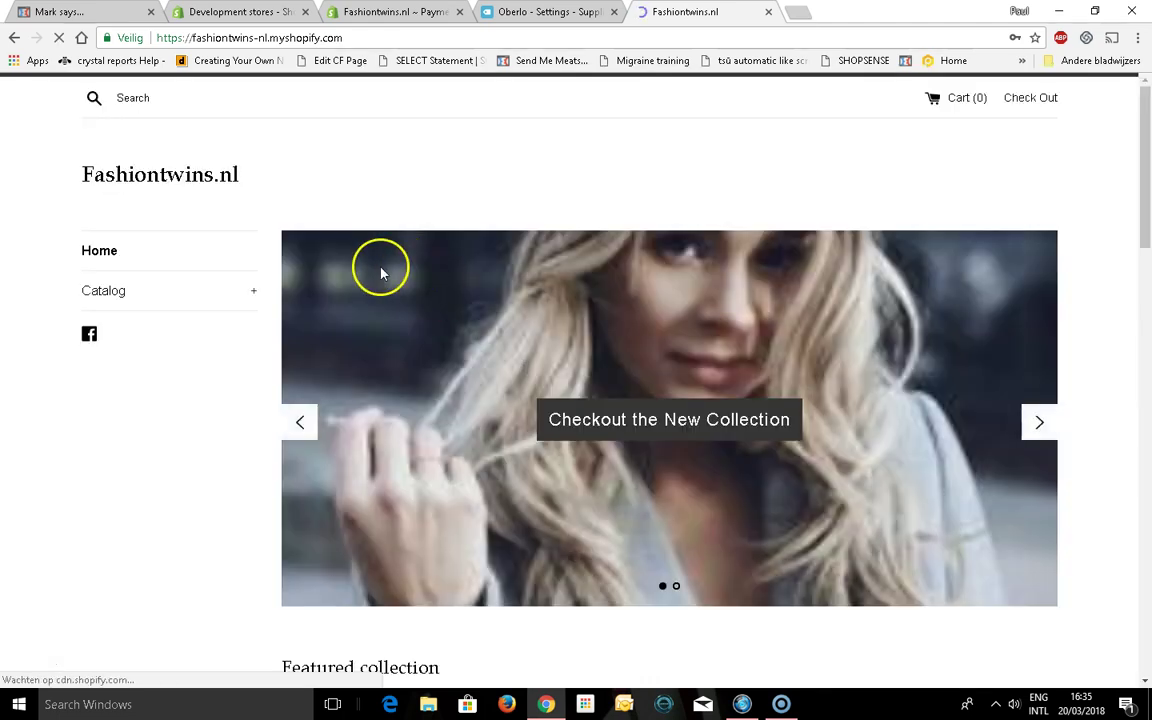
Open Catalog > Watches and look over the Saat Real Alloy watch's enlarged image
click(105, 290)
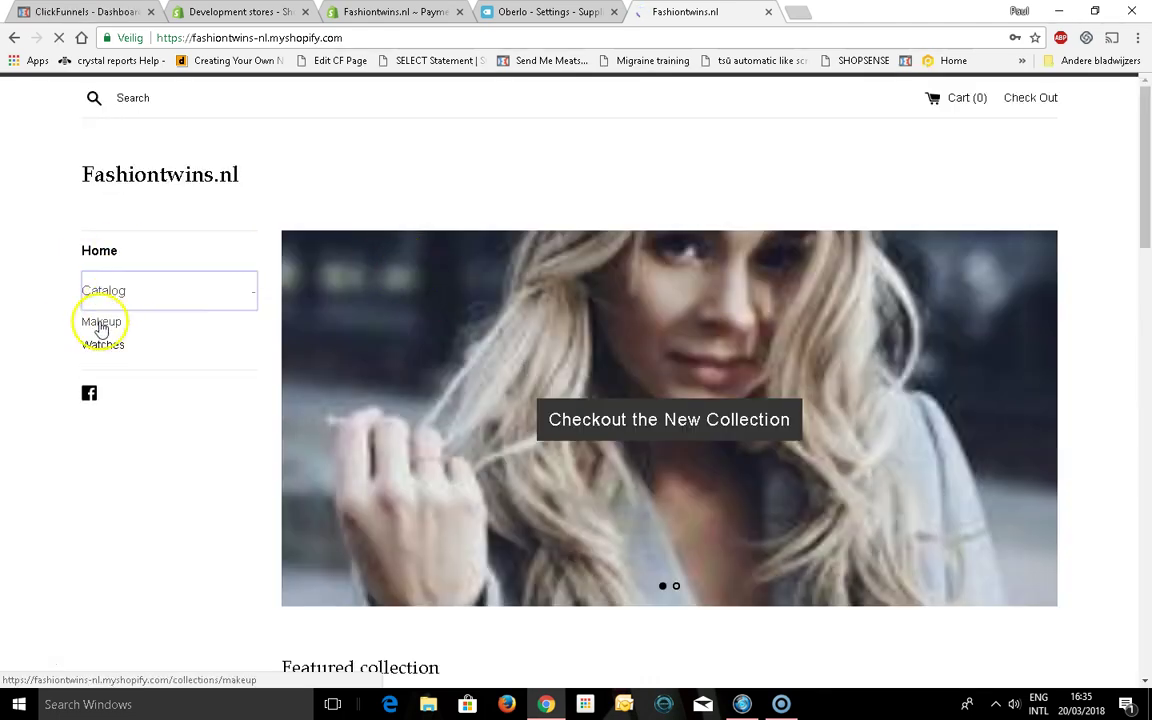
click(110, 344)
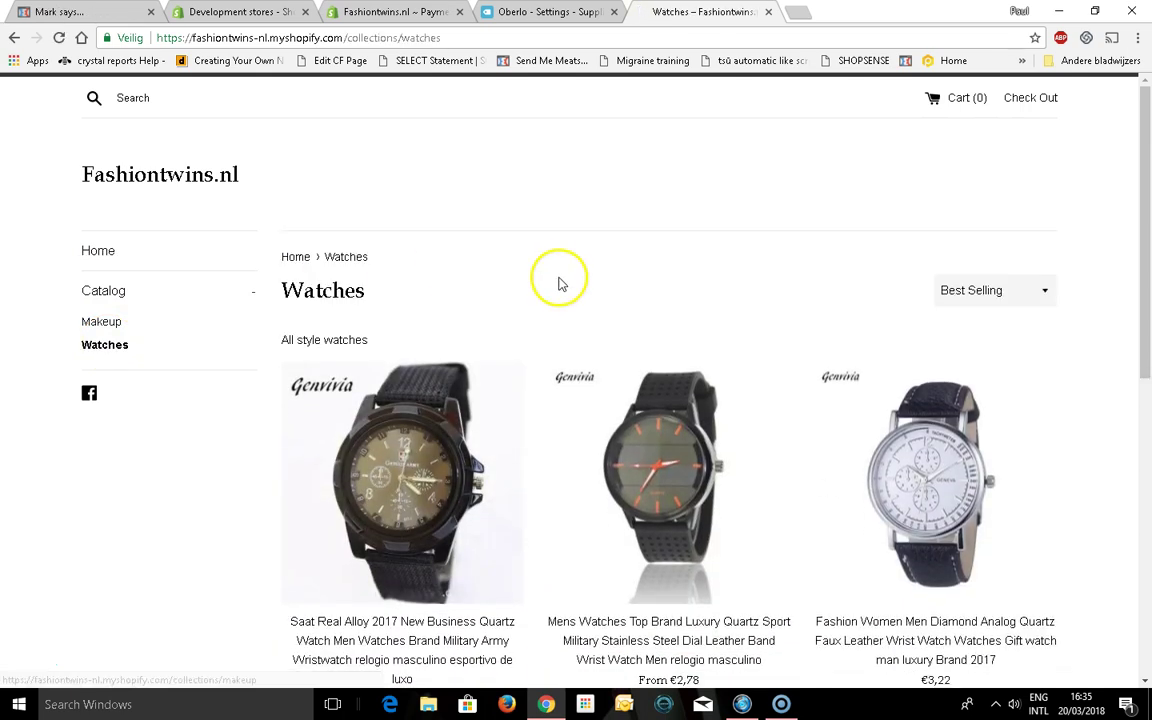
click(424, 417)
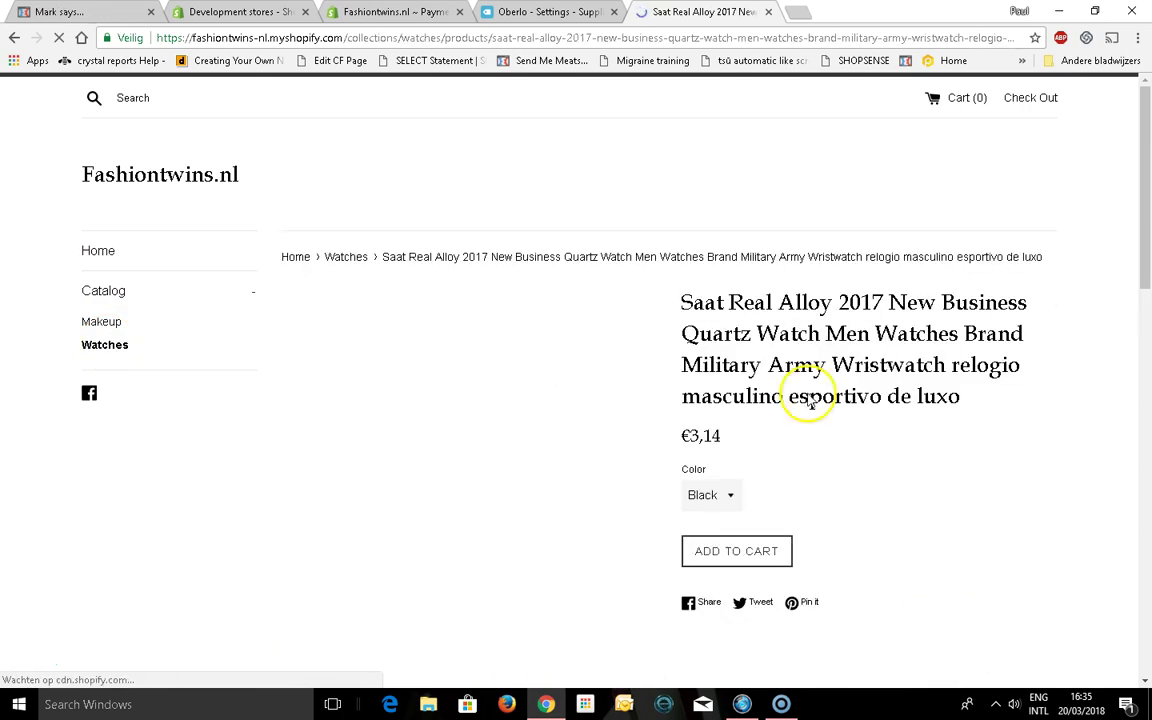
mouse_move(1141, 185)
mouse_down()
mouse_move(1146, 329)
mouse_move(1146, 121)
mouse_move(1148, 200)
mouse_move(1137, 206)
mouse_up()
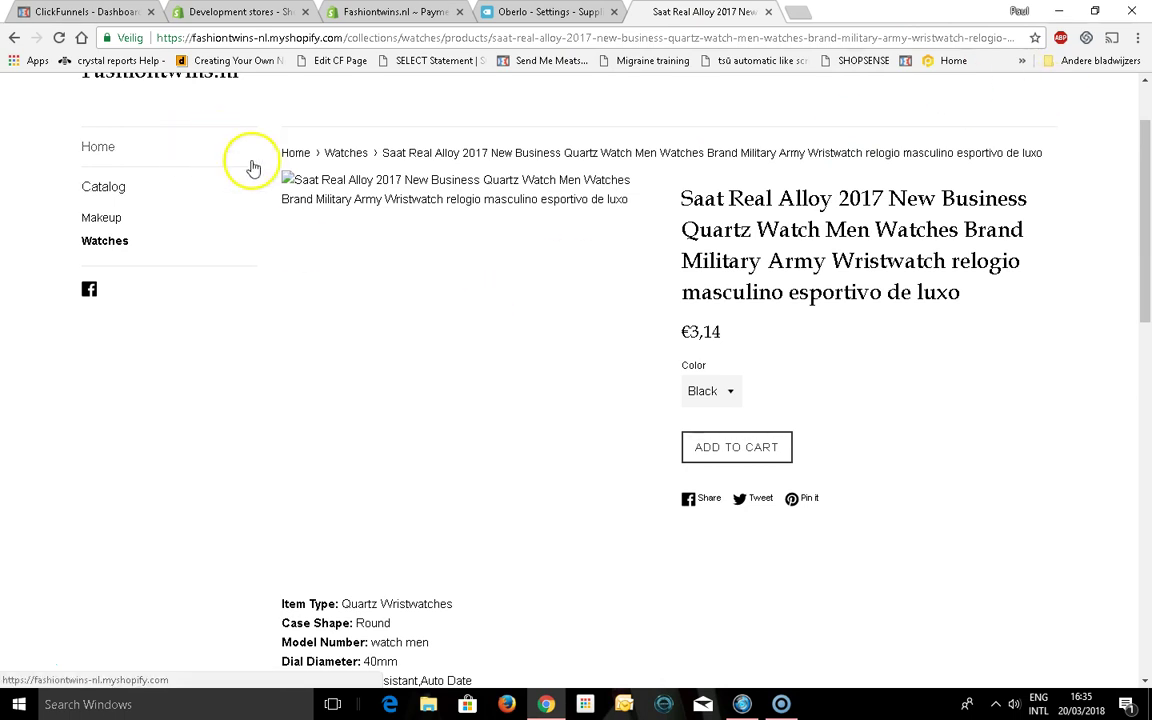
click(288, 180)
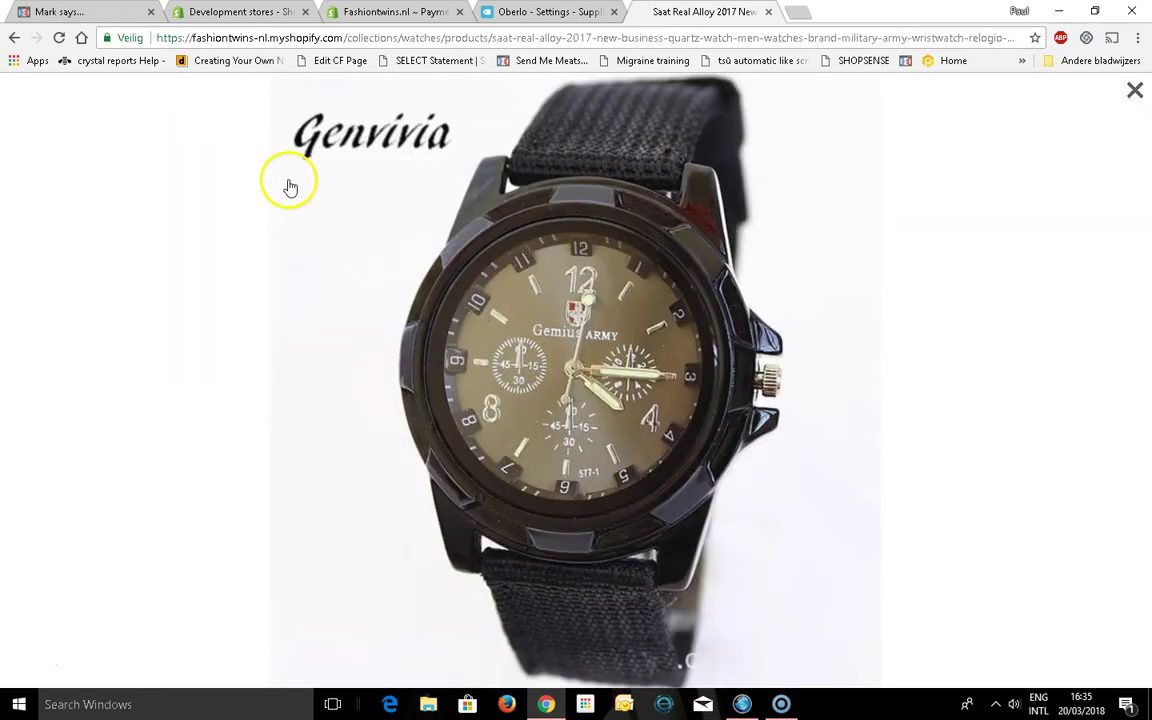
click(474, 301)
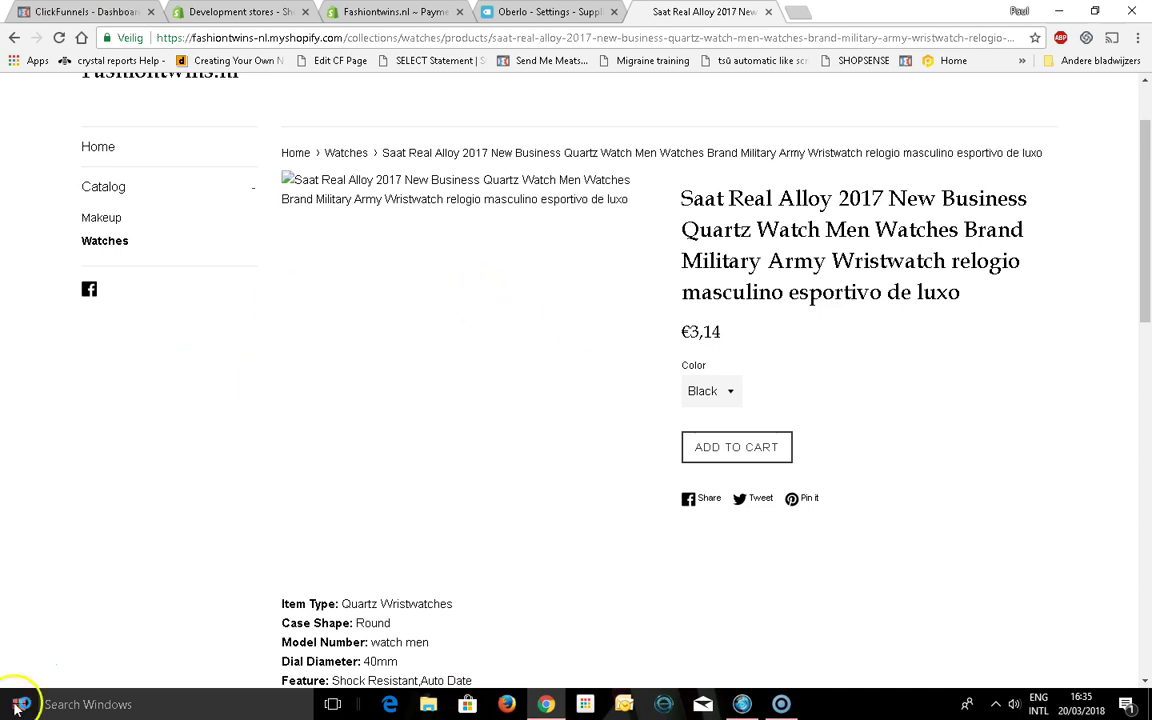
Add the gold 2017 Top Luxury Brand men's quartz watch to the cart and view it
click(390, 503)
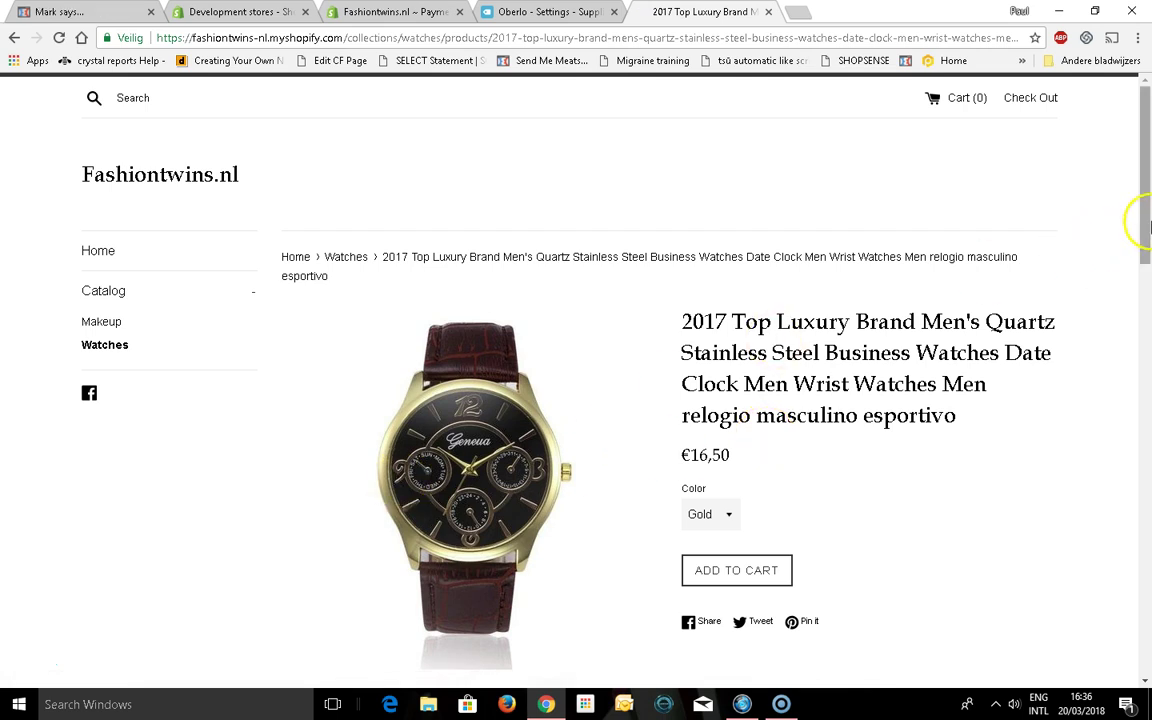
drag(1146, 224, 1146, 250)
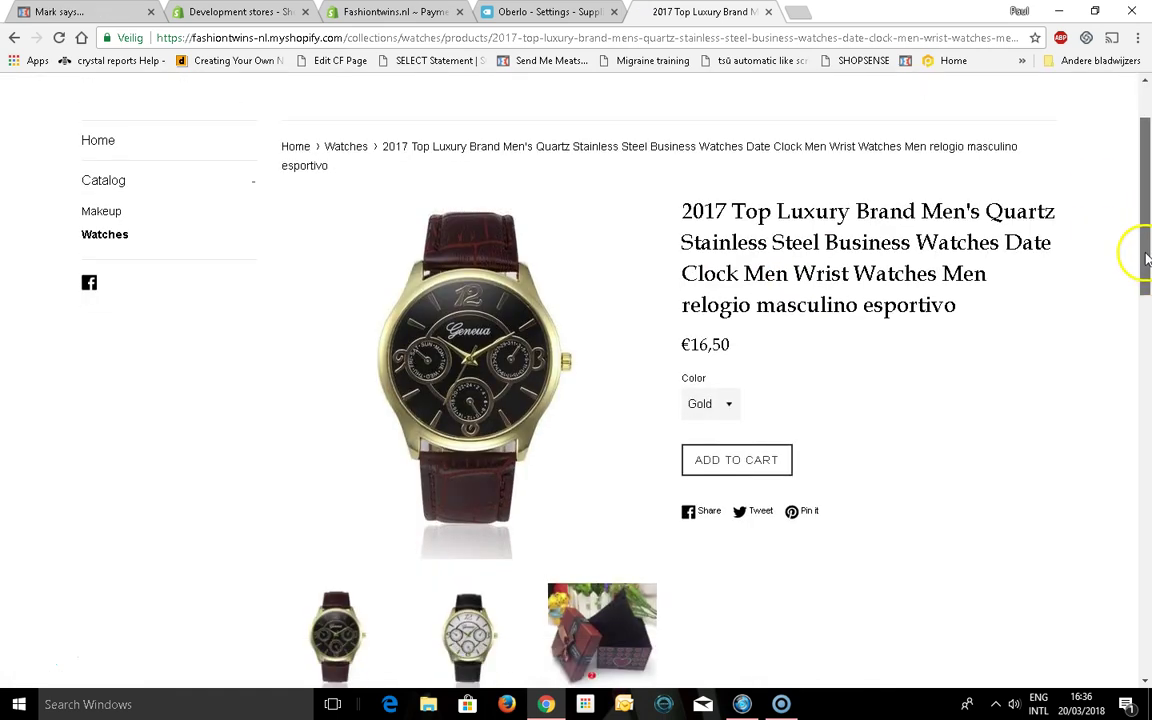
click(718, 458)
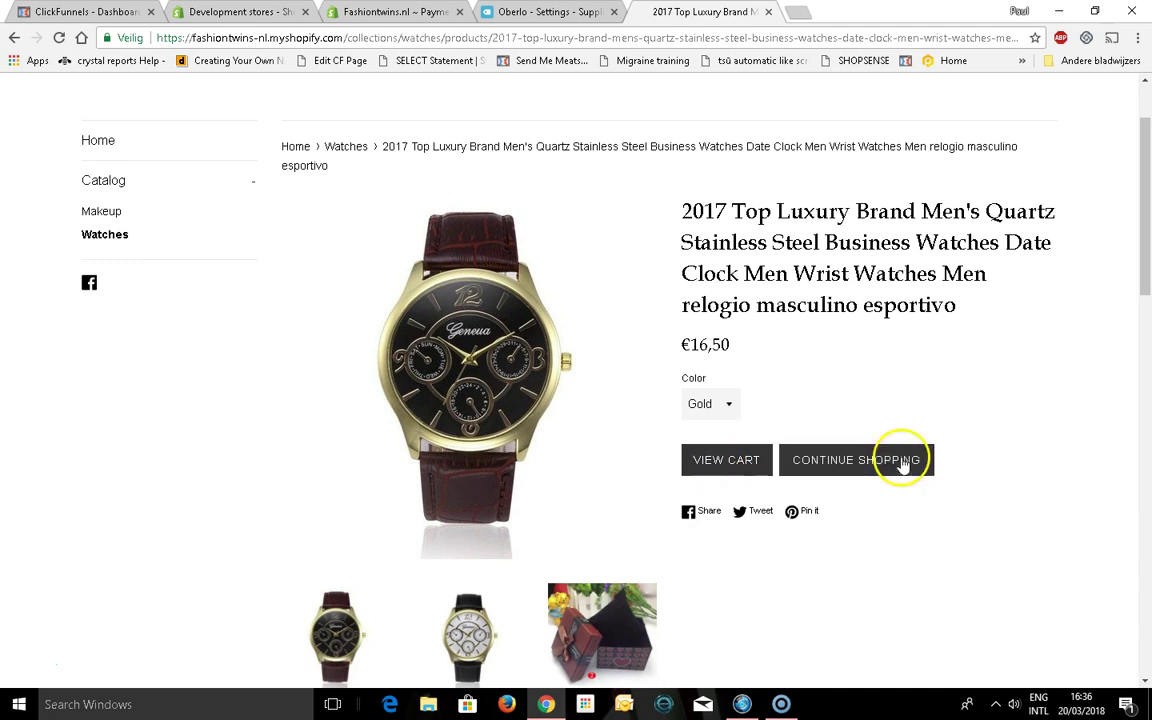
click(742, 462)
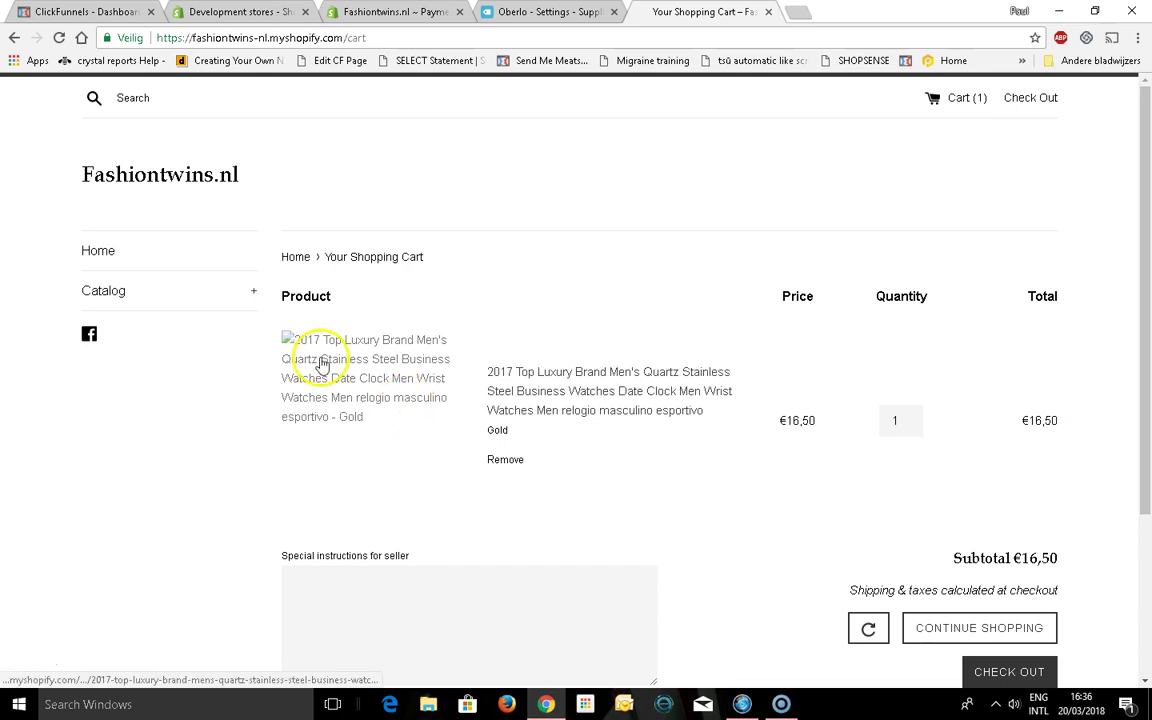
Disable Adblock Plus on the store, reload the cart, and proceed to checkout
click(1060, 38)
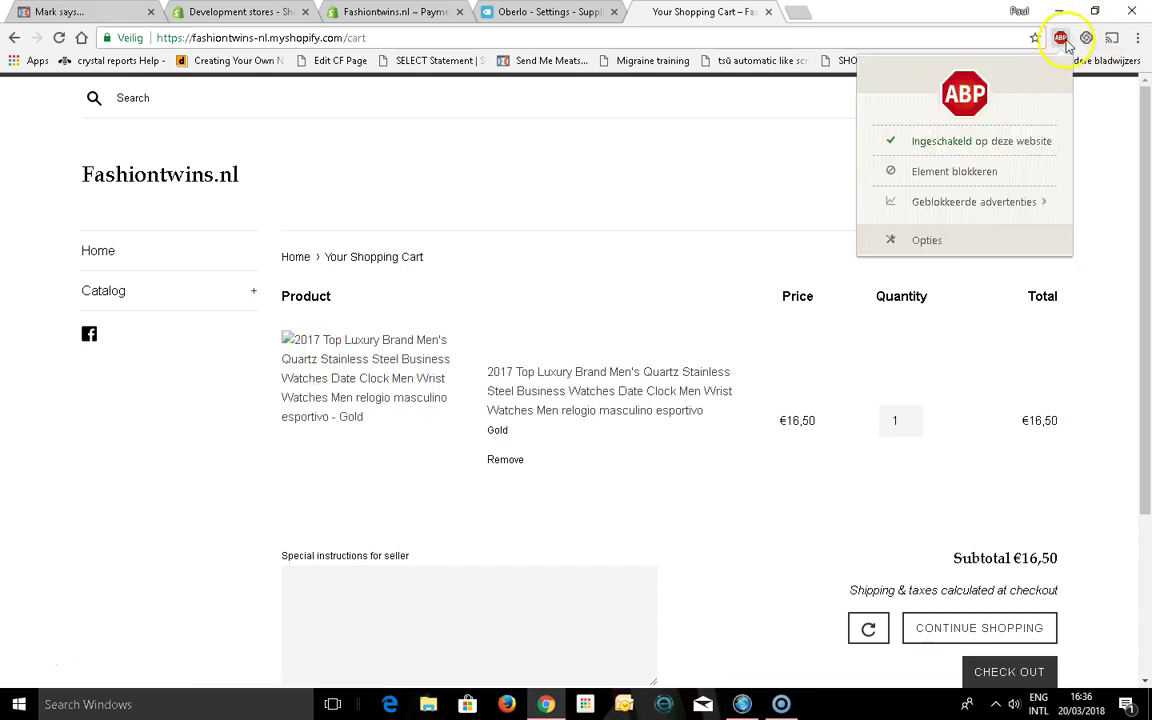
click(937, 146)
click(674, 154)
click(230, 14)
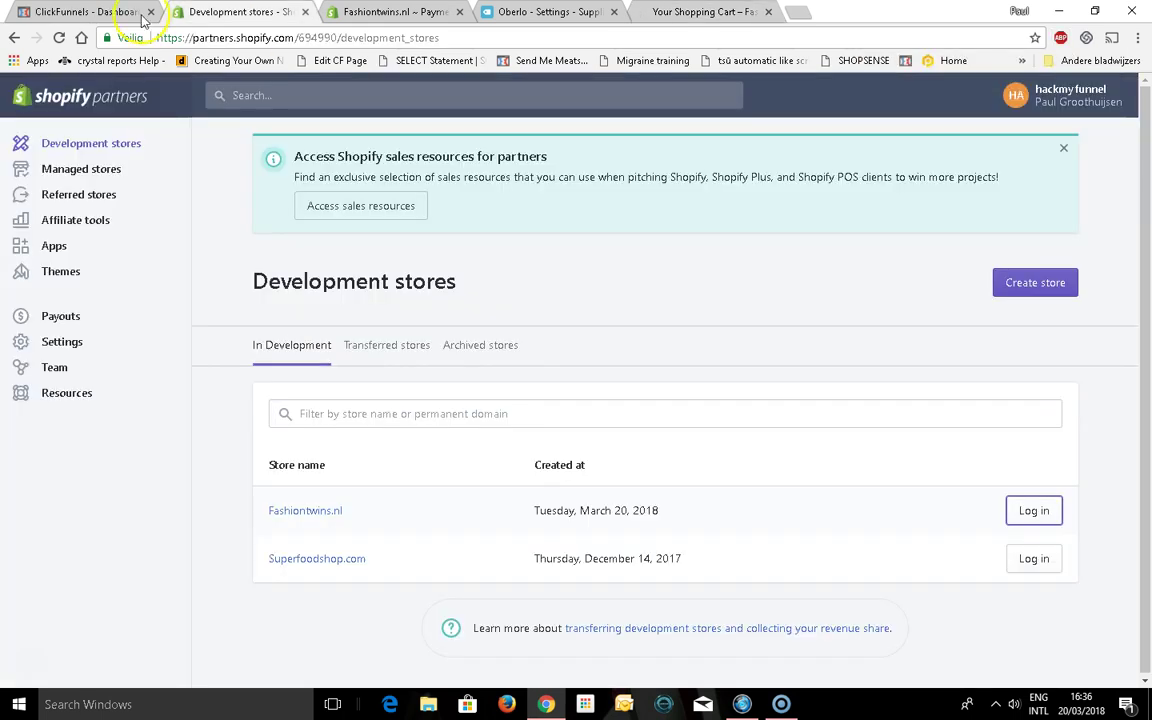
click(641, 10)
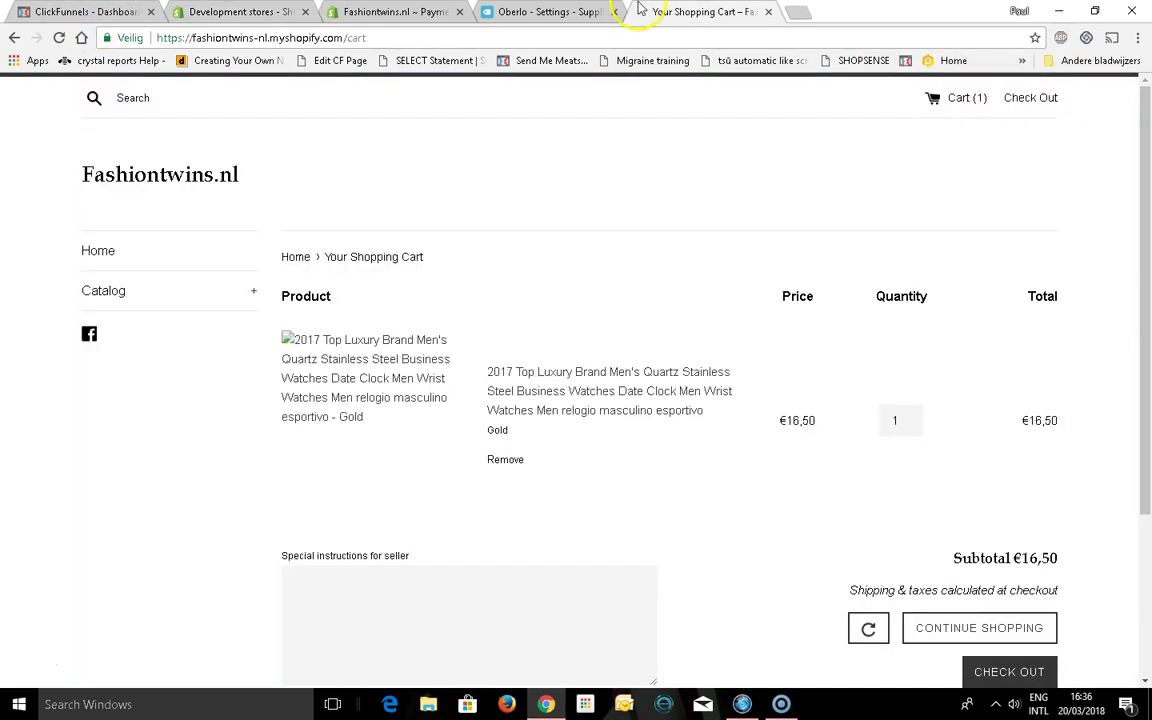
click(59, 38)
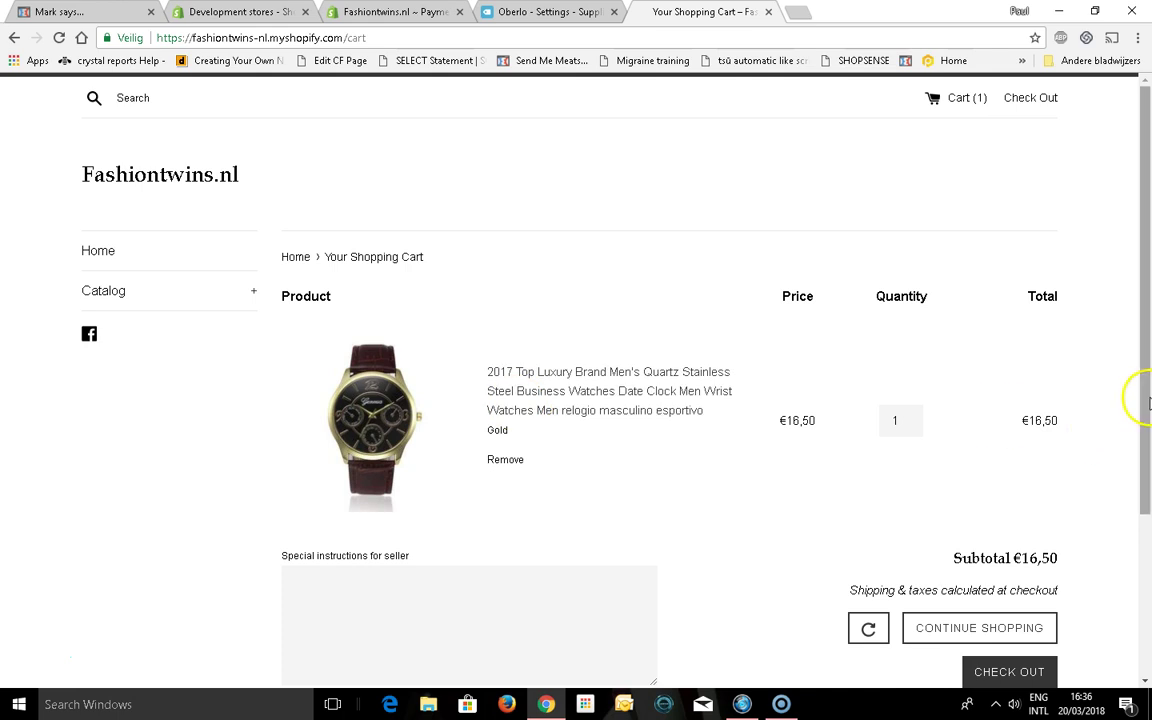
drag(1140, 395, 1146, 450)
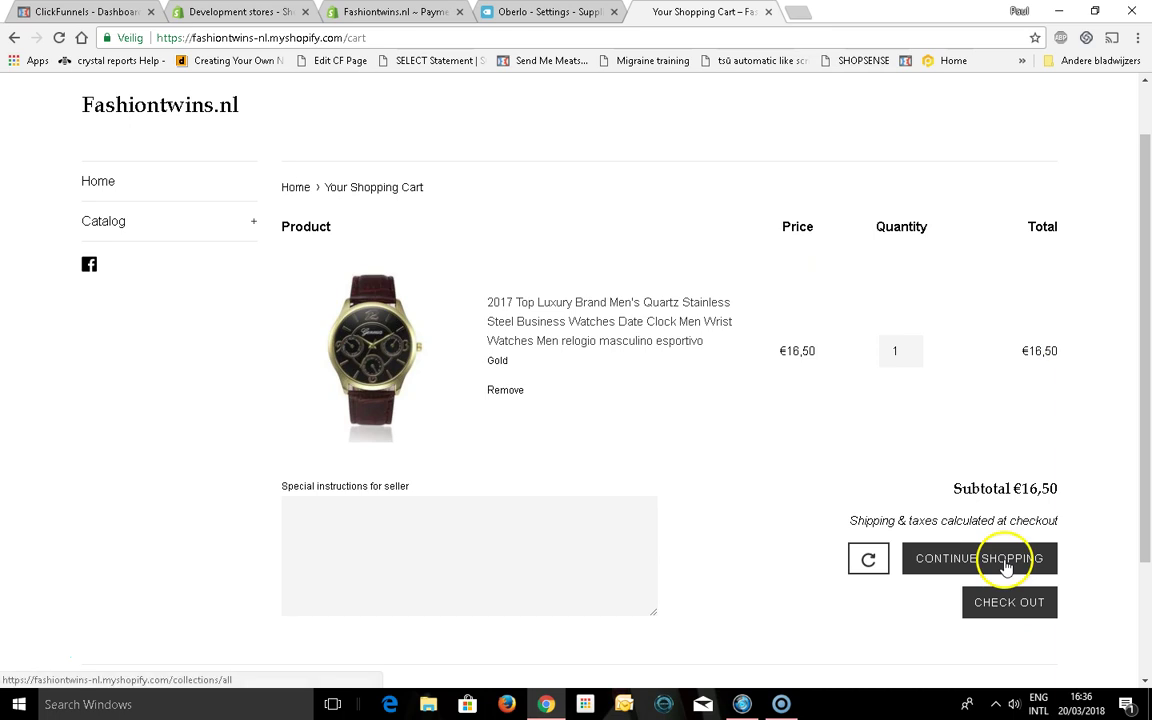
click(1008, 602)
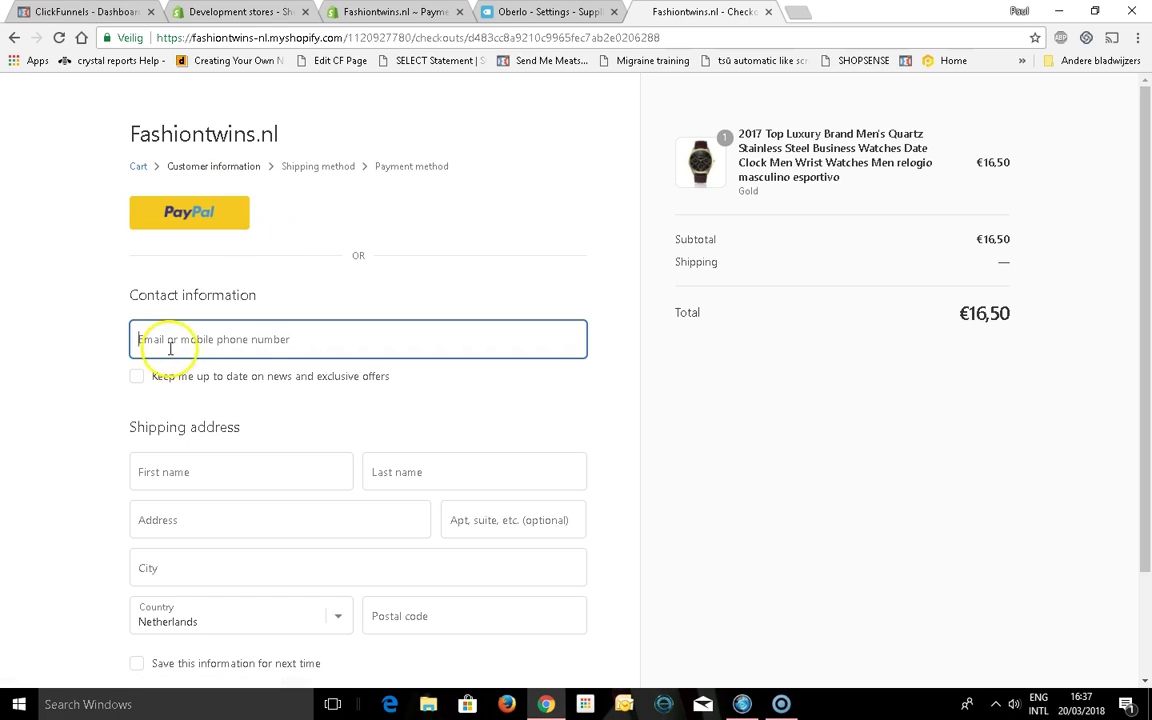
Enter 'test' as the checkout e-mail and 'test test' as first and last name
text(groo)
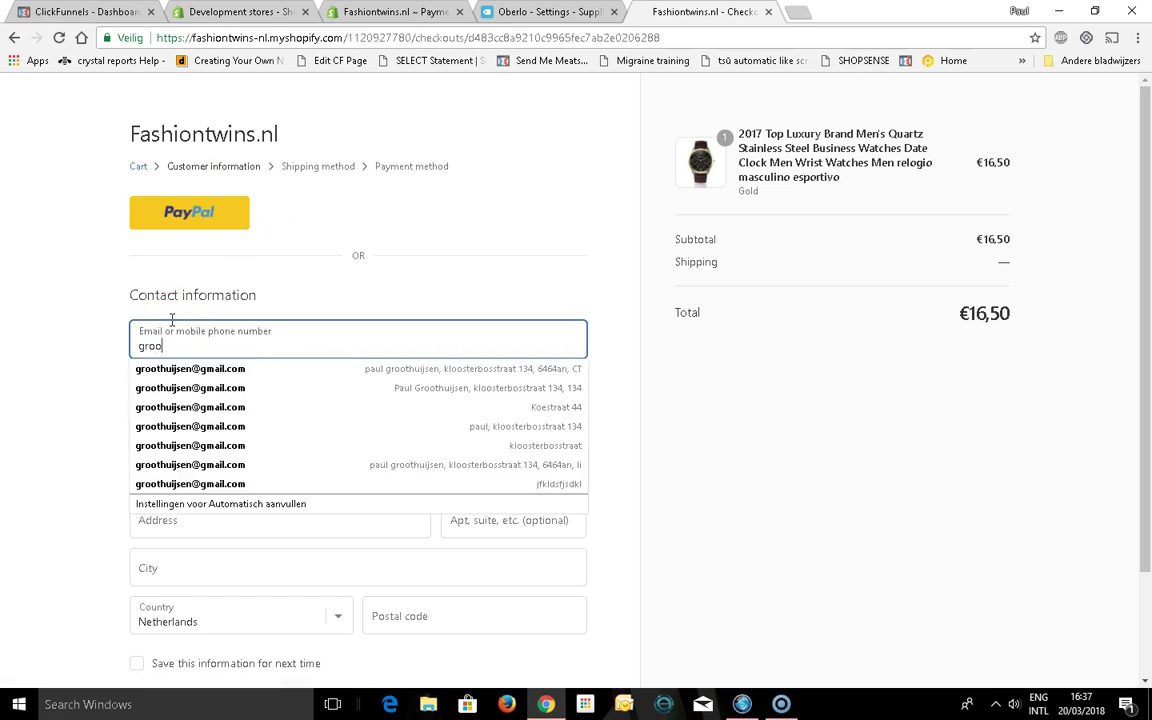
text(thuijsen)
key(ctrl+a)
text(test)
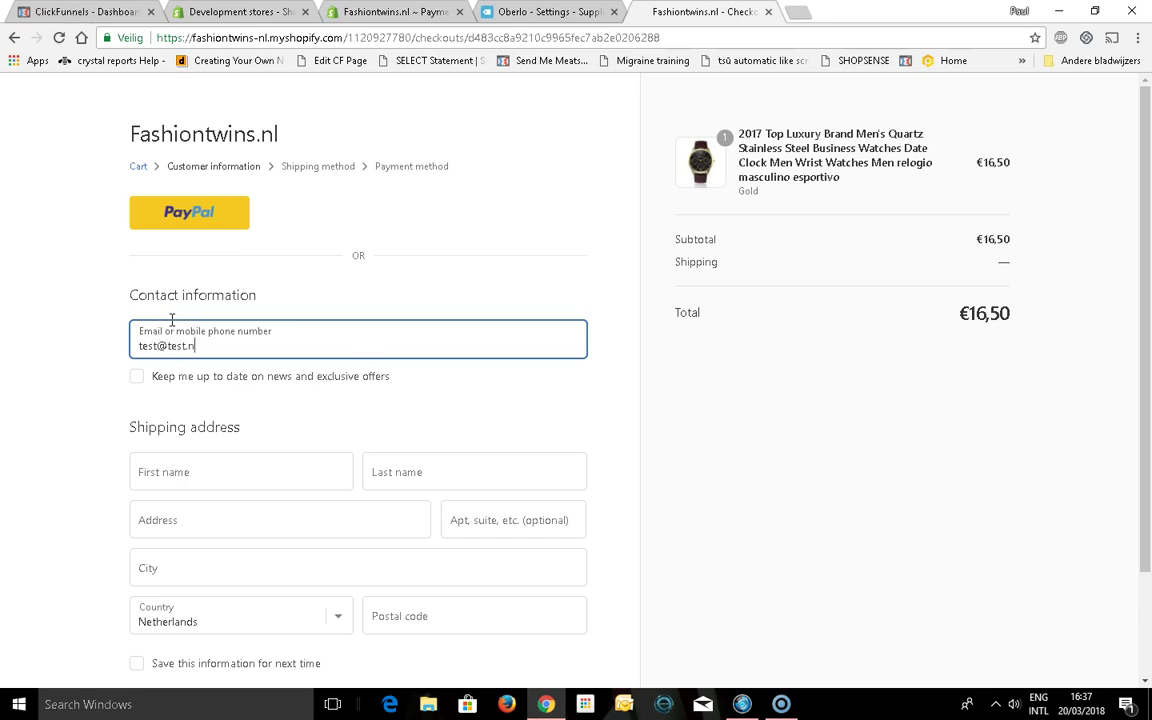
key(Tab)
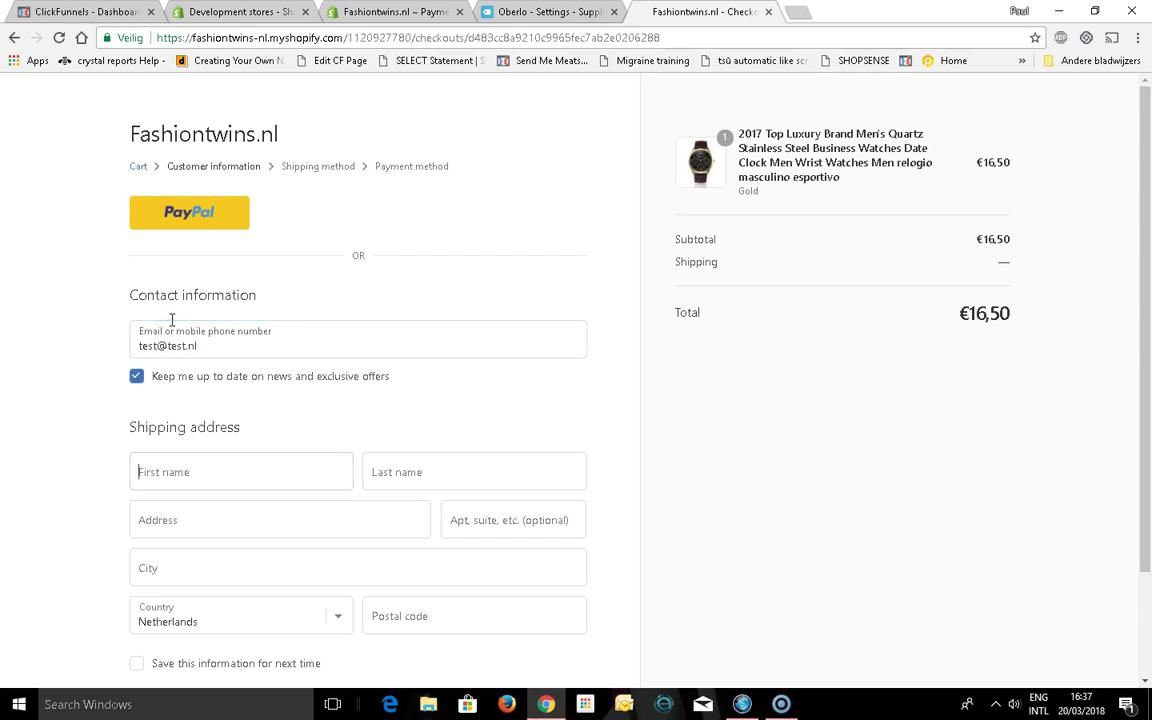
text(Psaul)
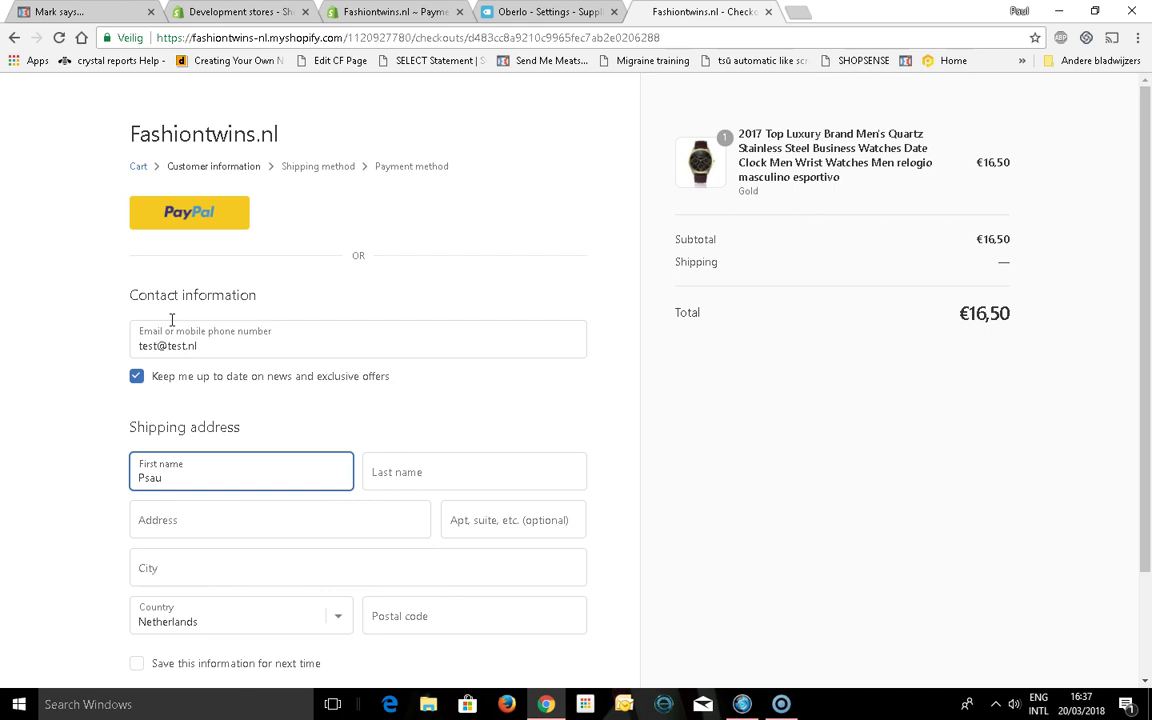
key(BackSpace)
key(BackSpace)
key(BackSpace)
key(BackSpace)
text(test)
key(Tab)
text(test)
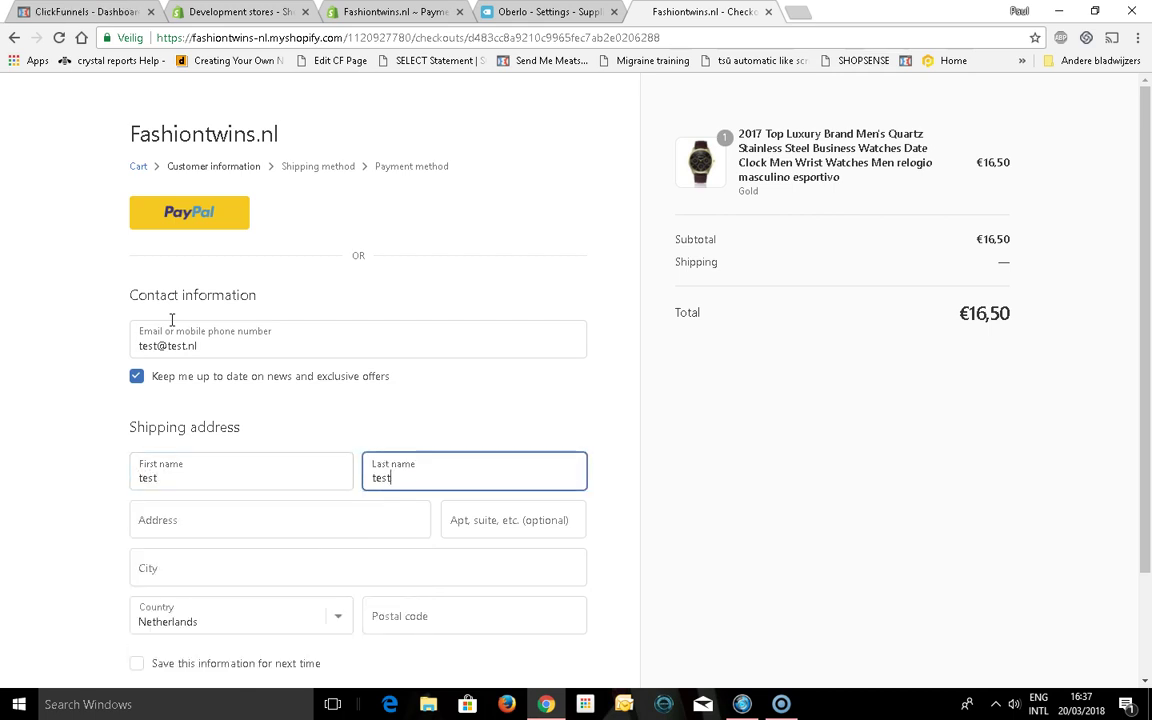
Fill street, city and postcode from the saved Netherlands address suggestion
key(Tab)
text(klo)
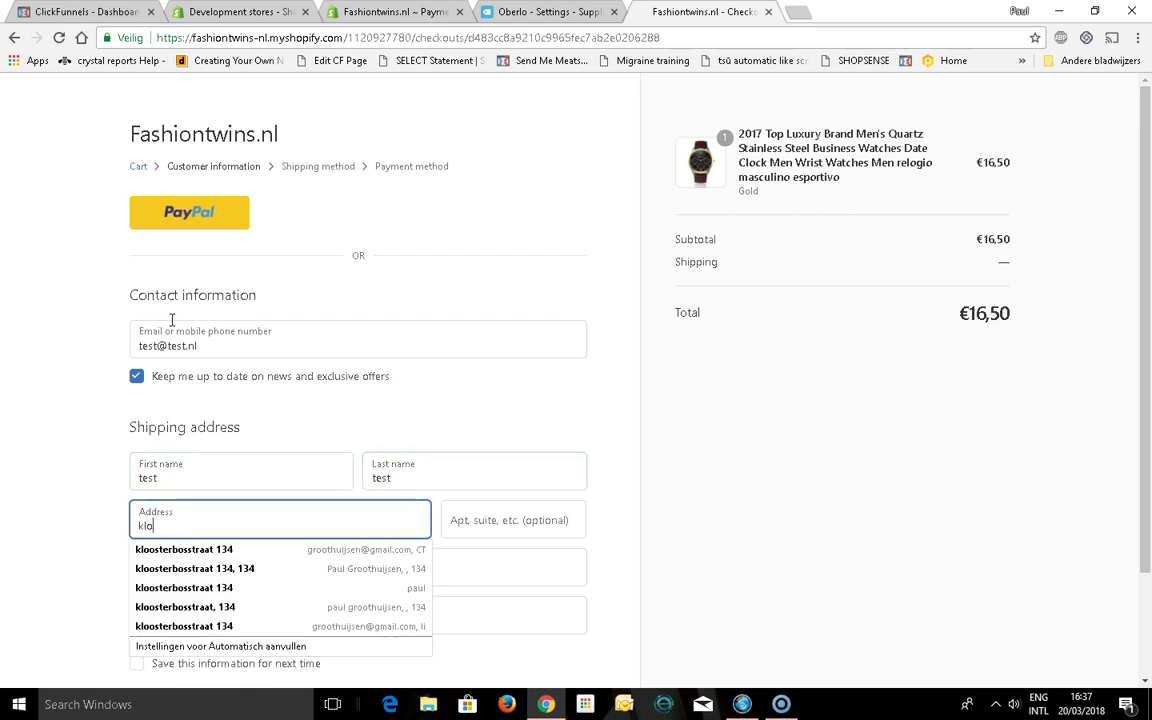
key(Down)
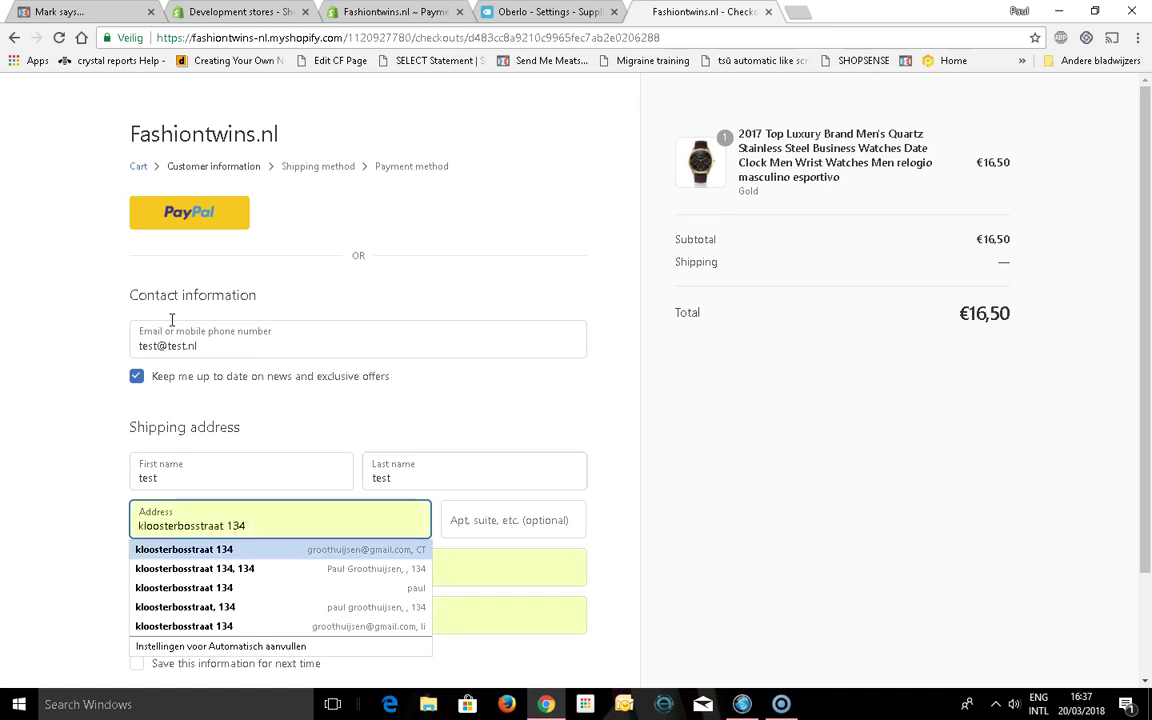
key(Tab)
key(Tab)
key(Tab)
key(Tab)
key(Tab)
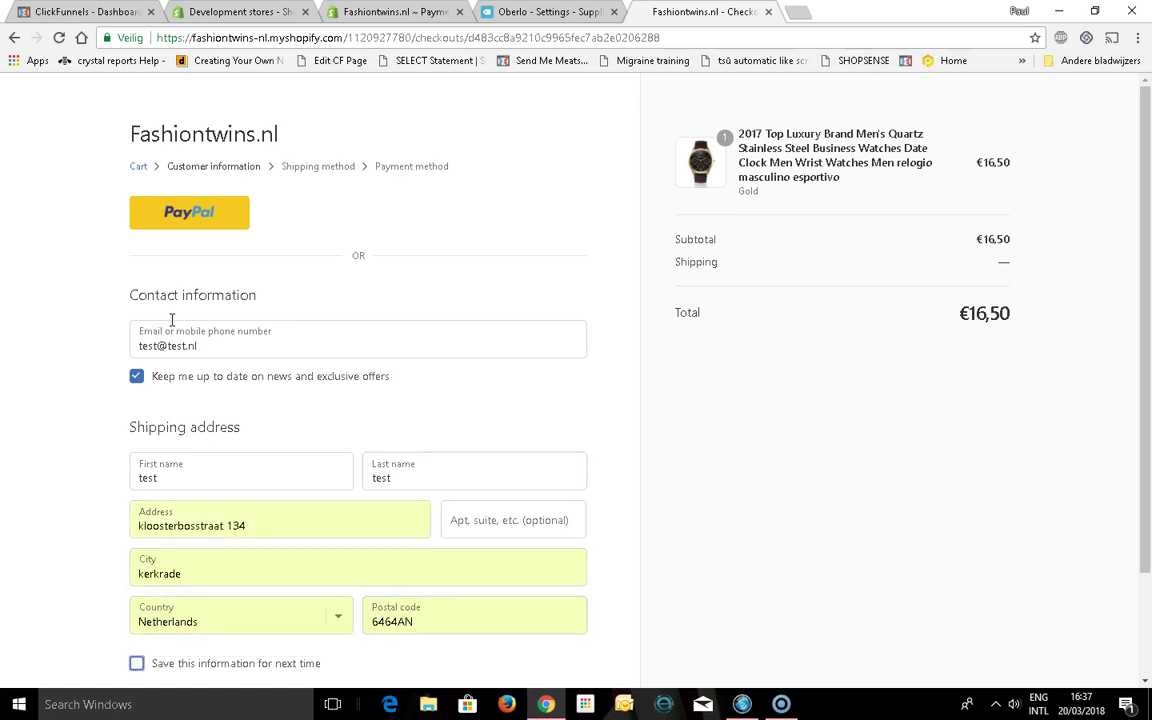
scroll(172, 320, down, 2)
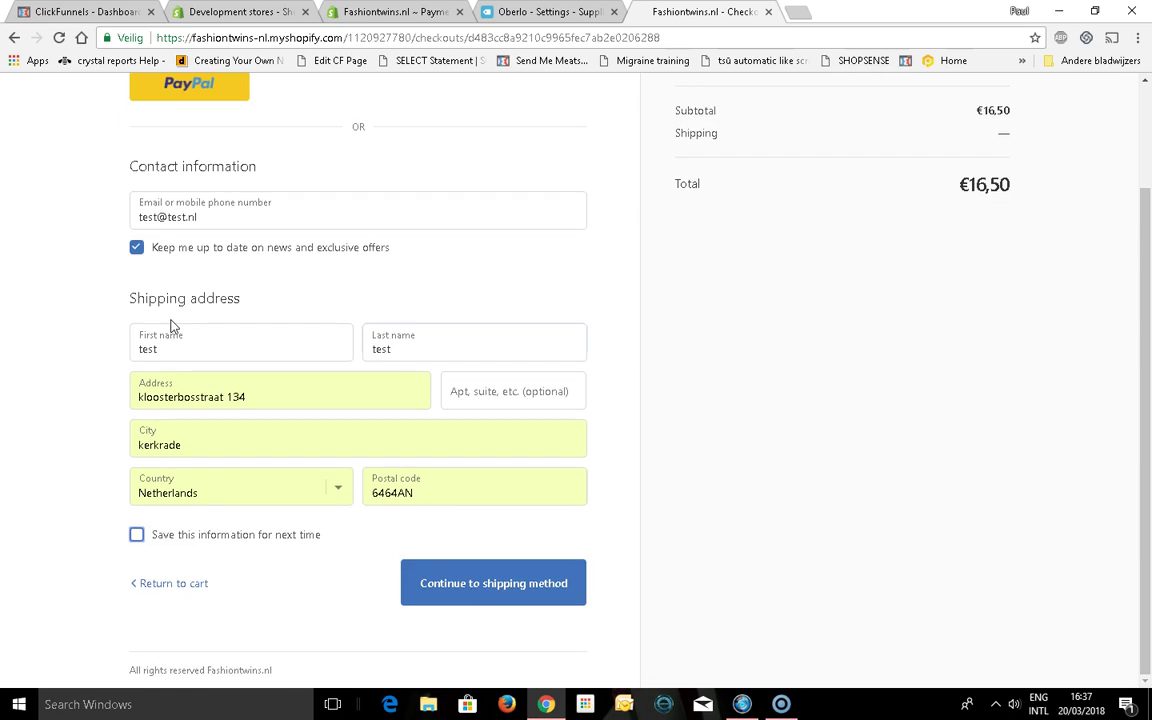
Continue with Standard Shipping at €10,00 to the PayPal payment step, total €26,50
click(522, 583)
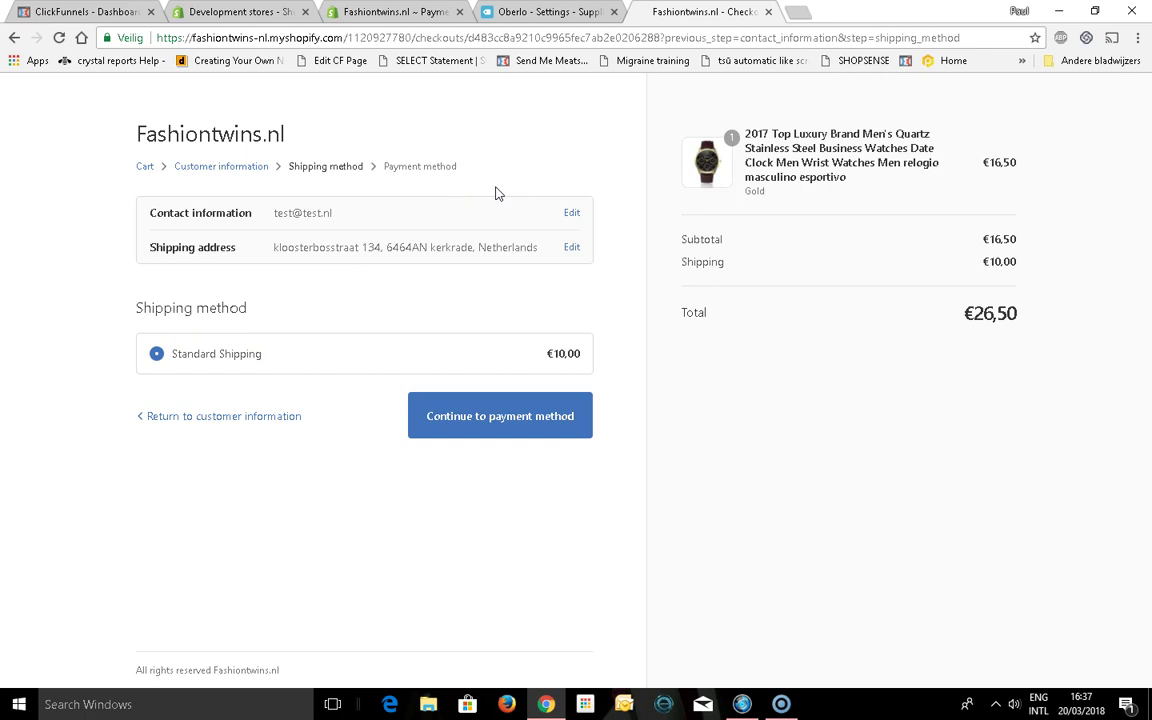
click(472, 428)
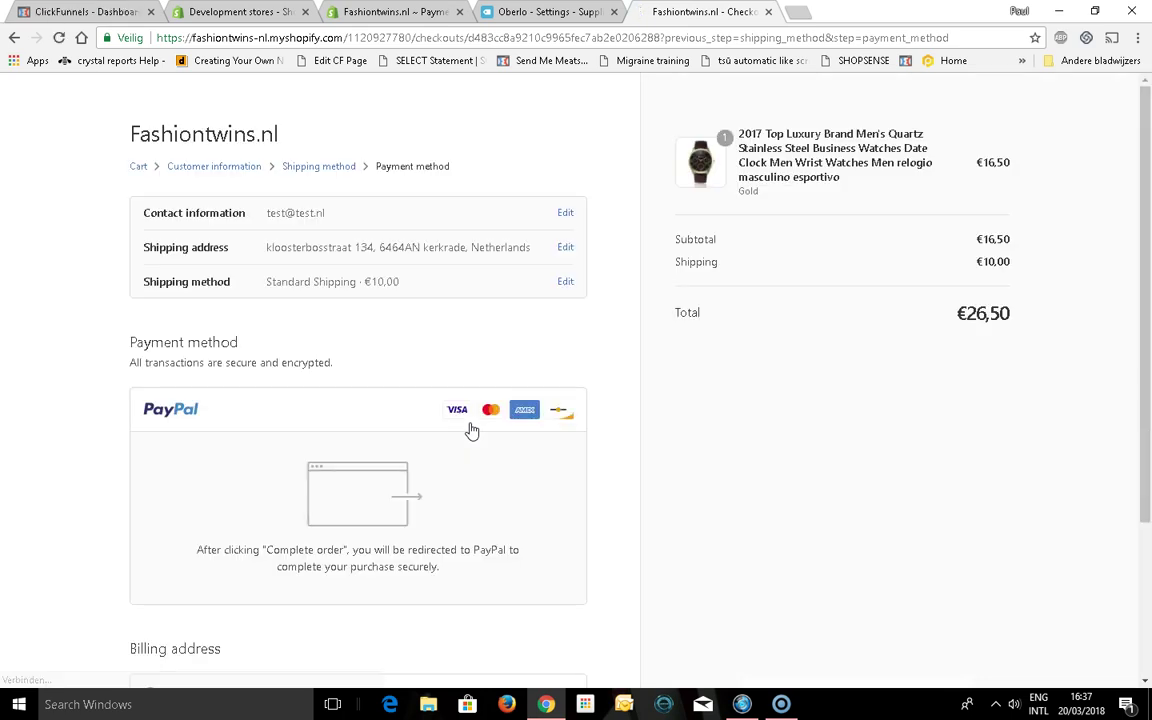
click(324, 395)
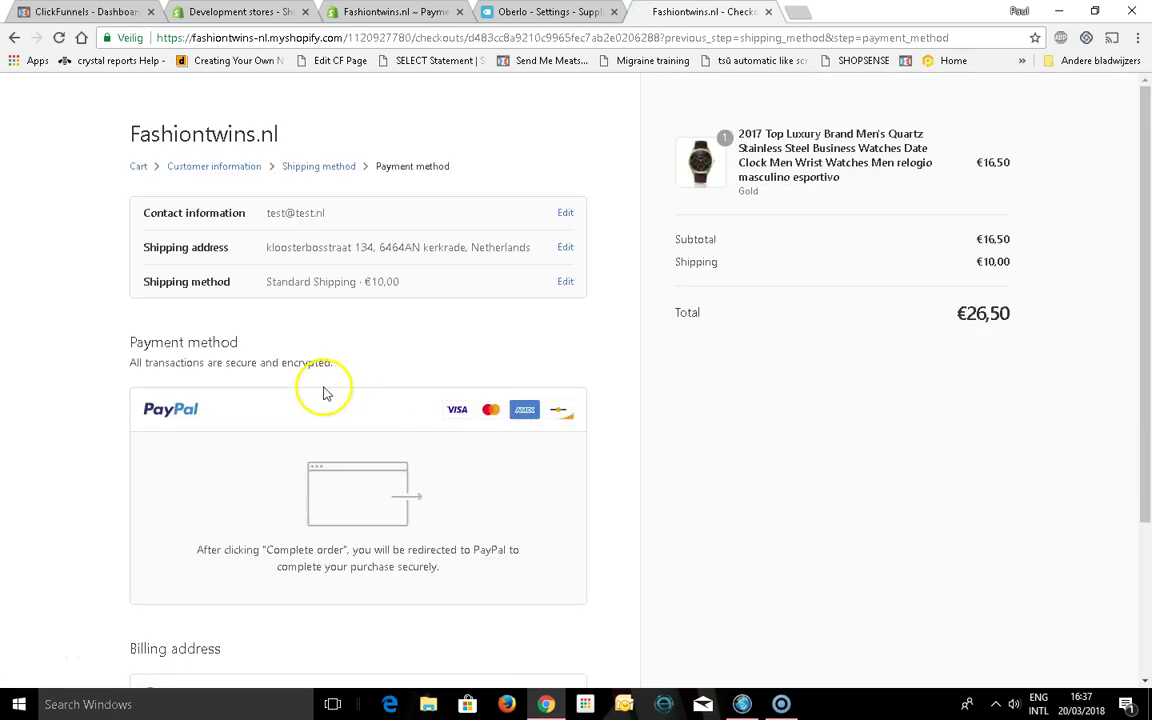
click(423, 320)
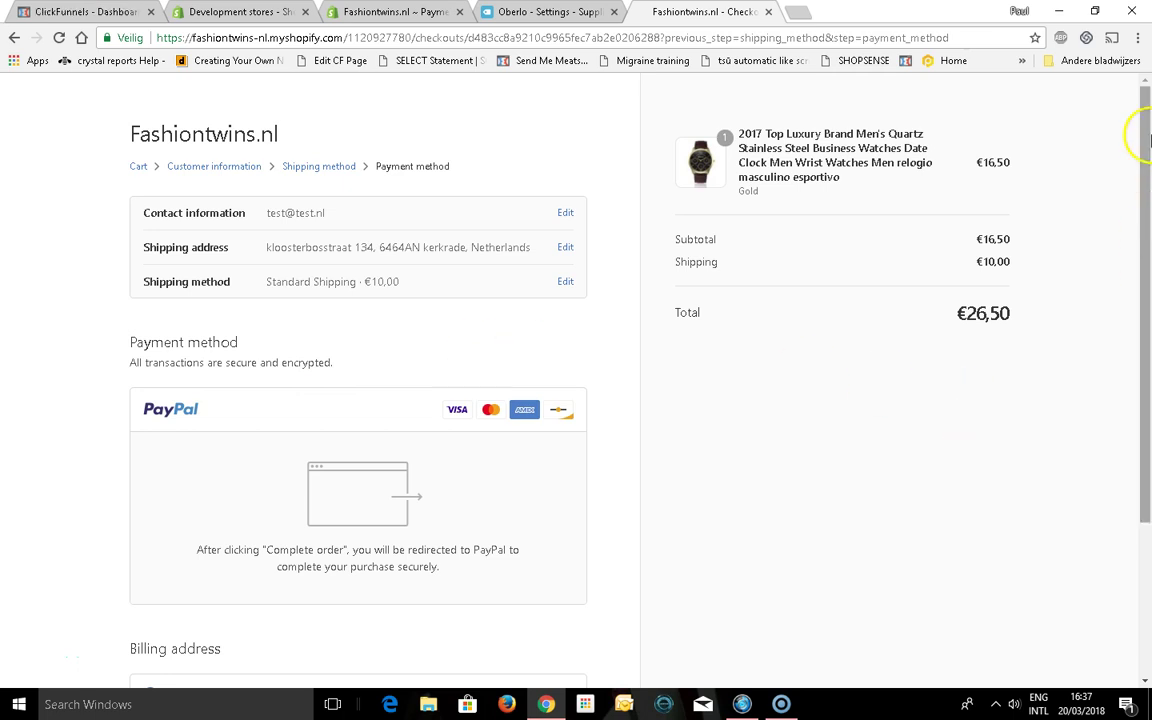
drag(1148, 140, 1145, 316)
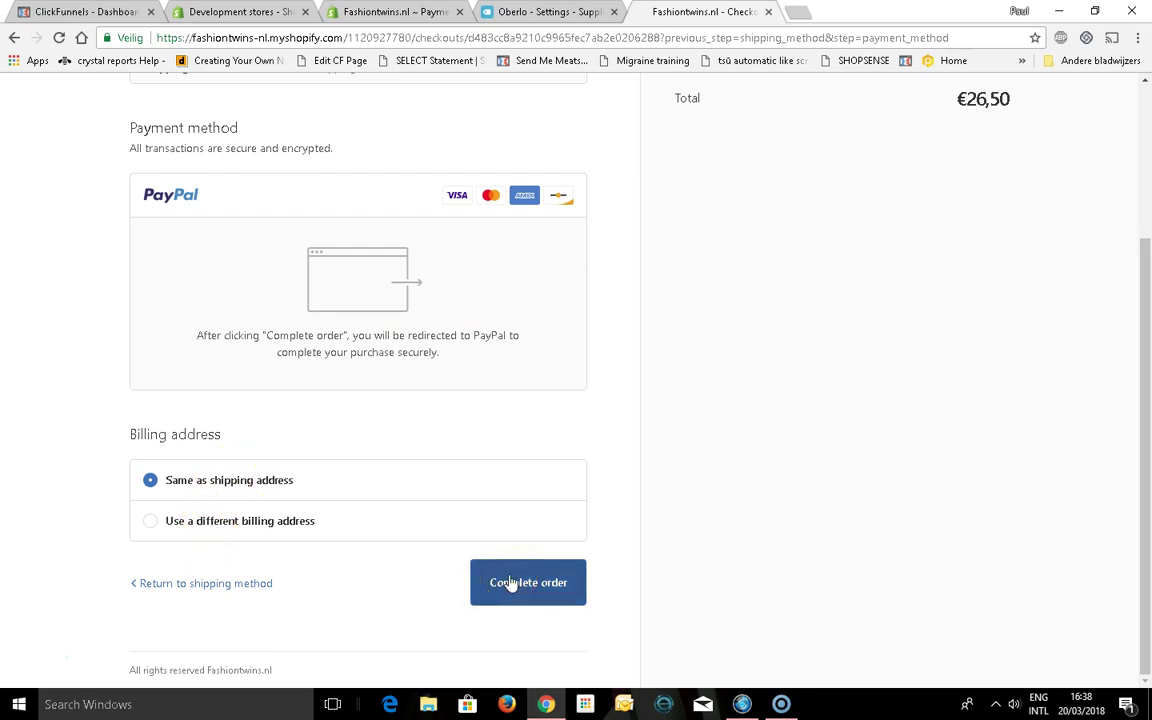
click(511, 584)
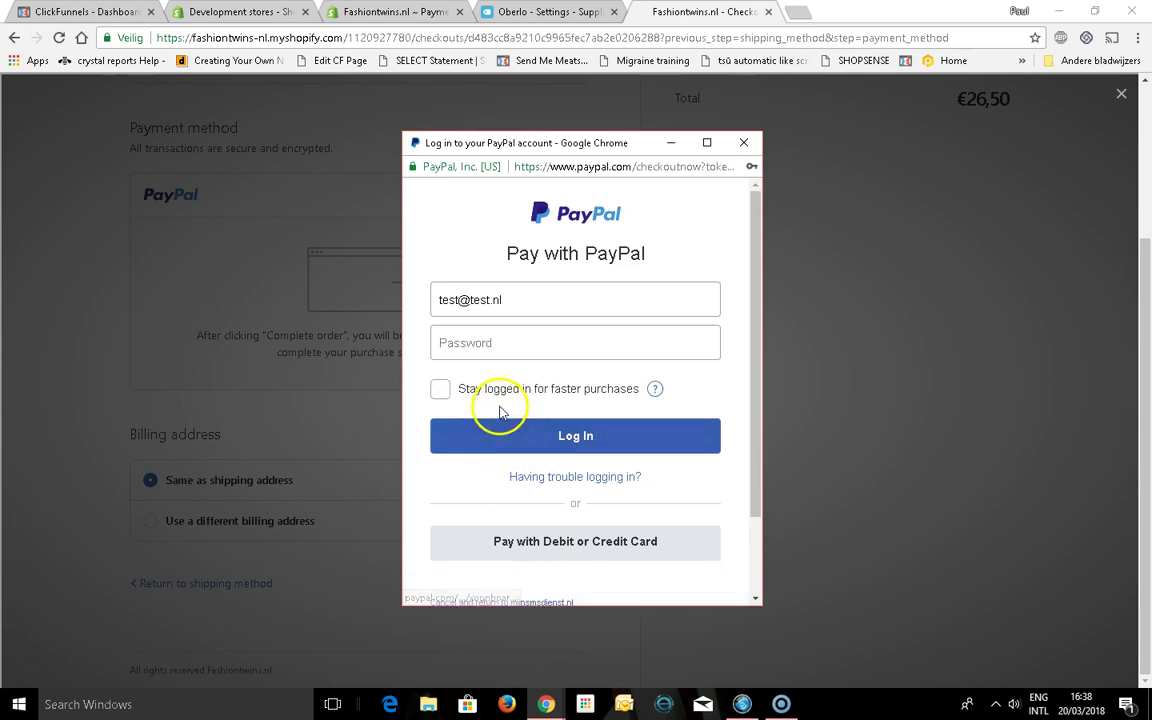
double_click(530, 303)
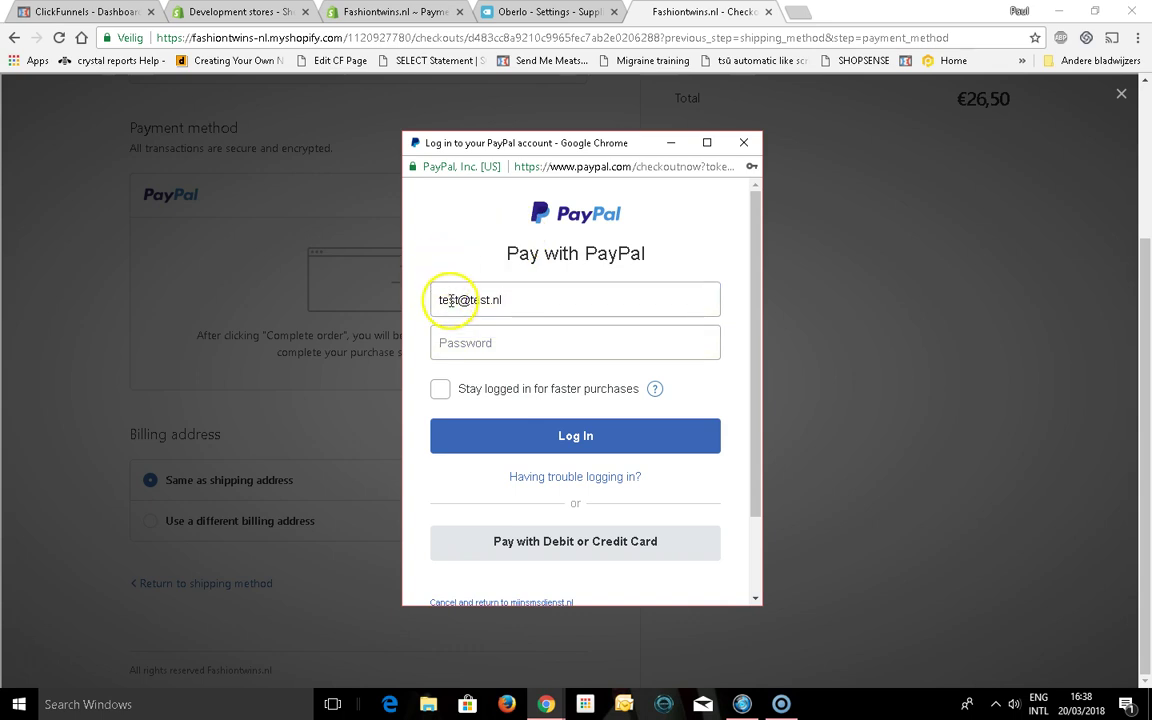
click(451, 328)
click(427, 241)
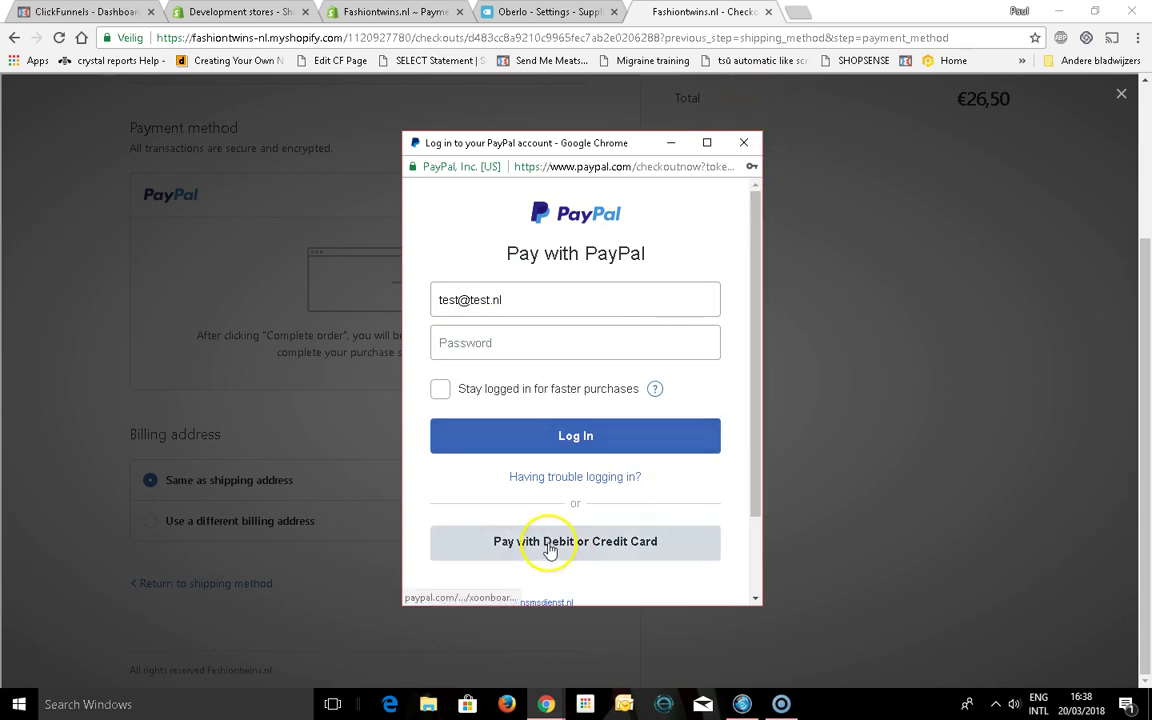
click(549, 545)
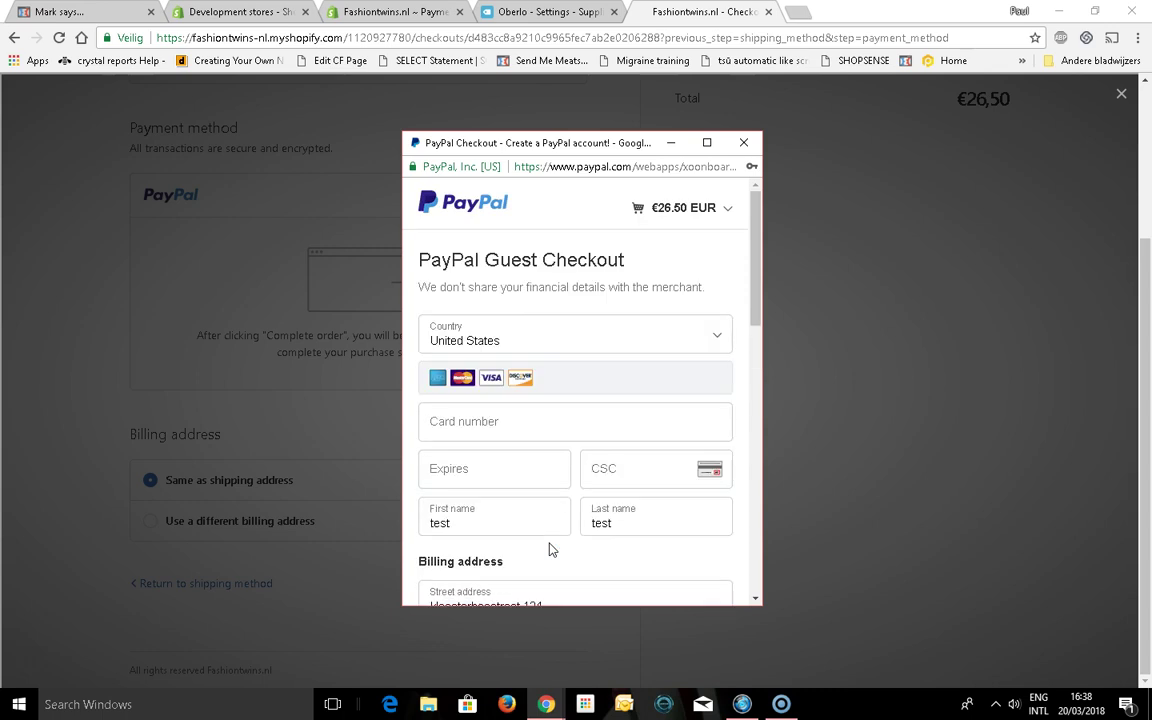
click(530, 345)
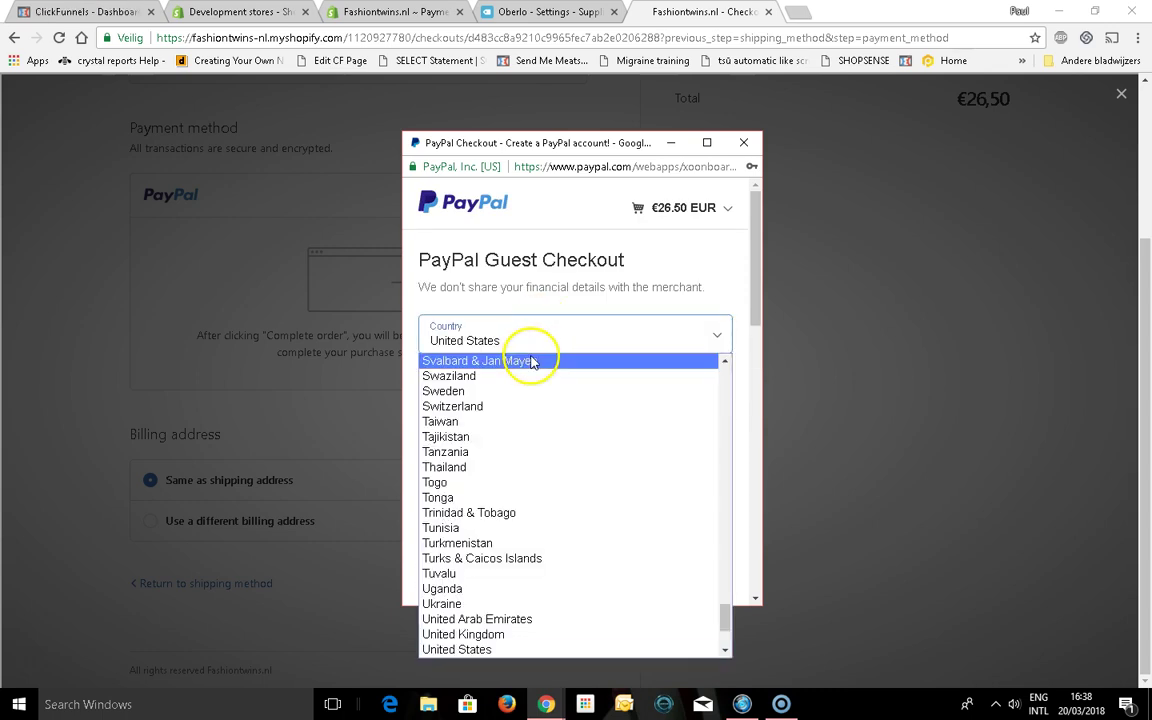
click(595, 200)
click(743, 142)
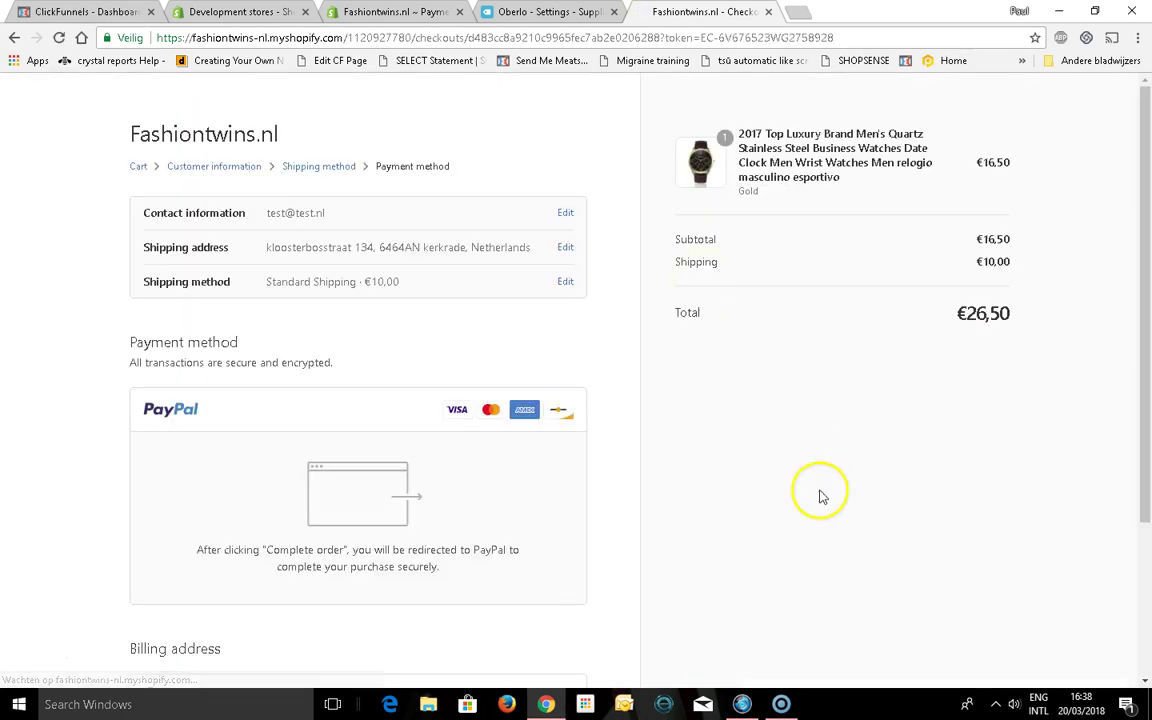
Back out through the checkout breadcrumbs to the cart, then reopen Catalog > Watches from the homepage
click(1147, 563)
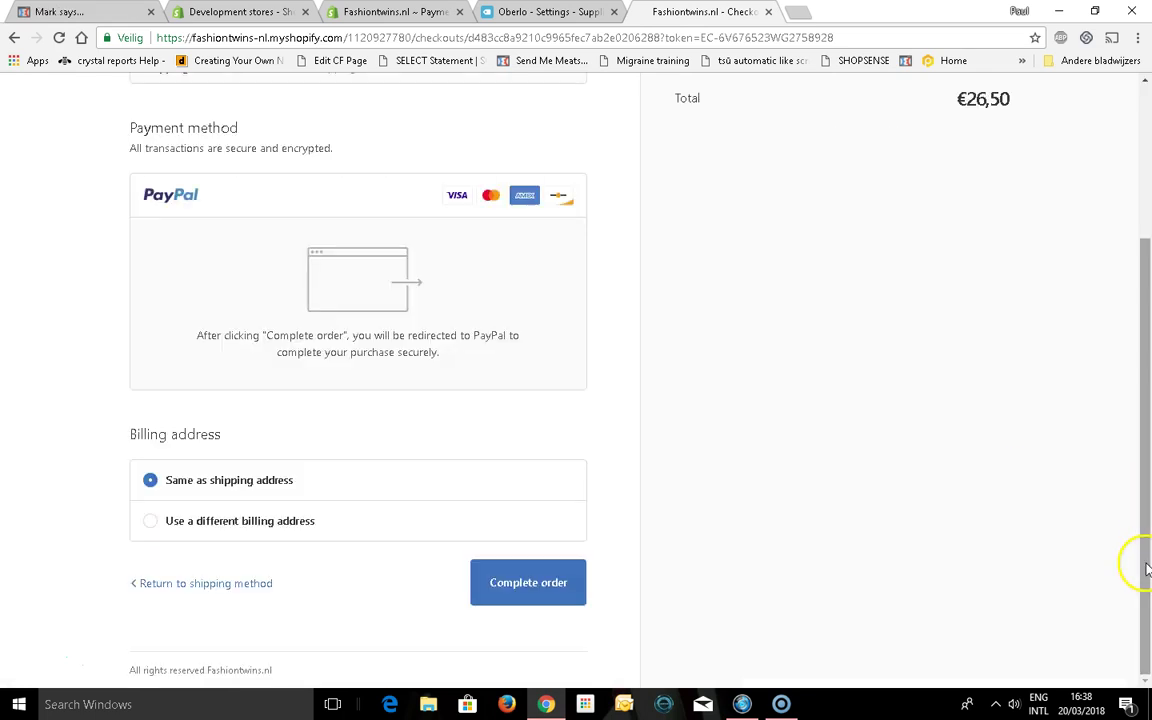
click(204, 589)
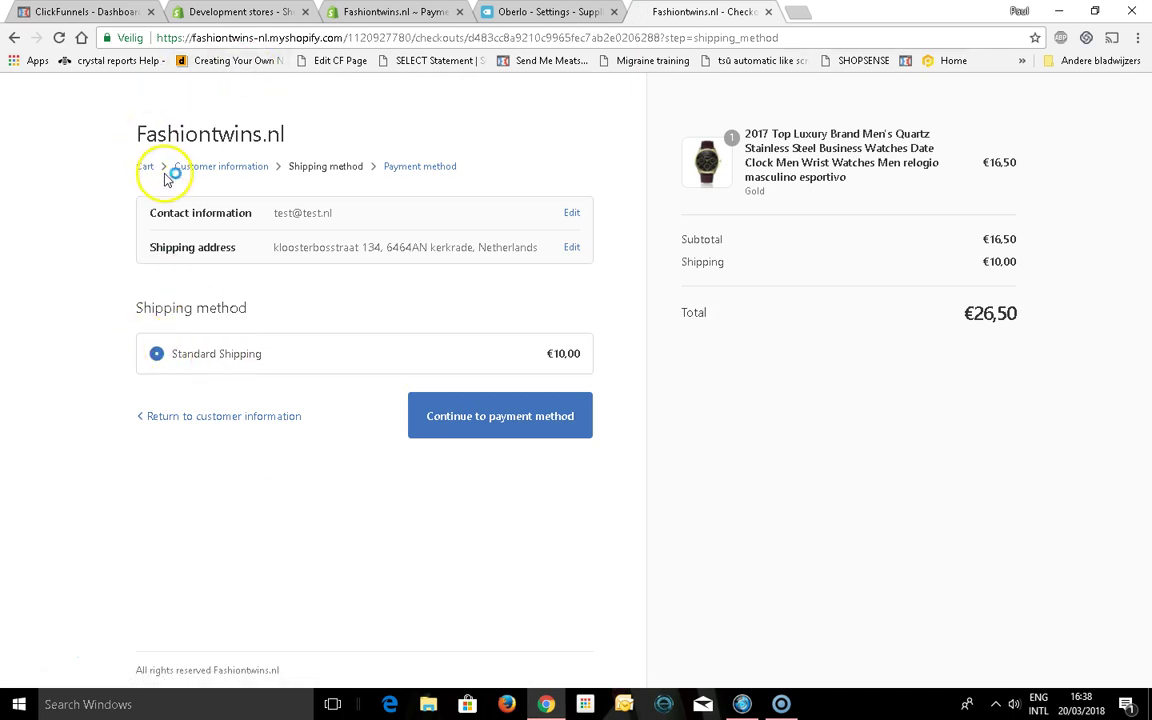
click(207, 170)
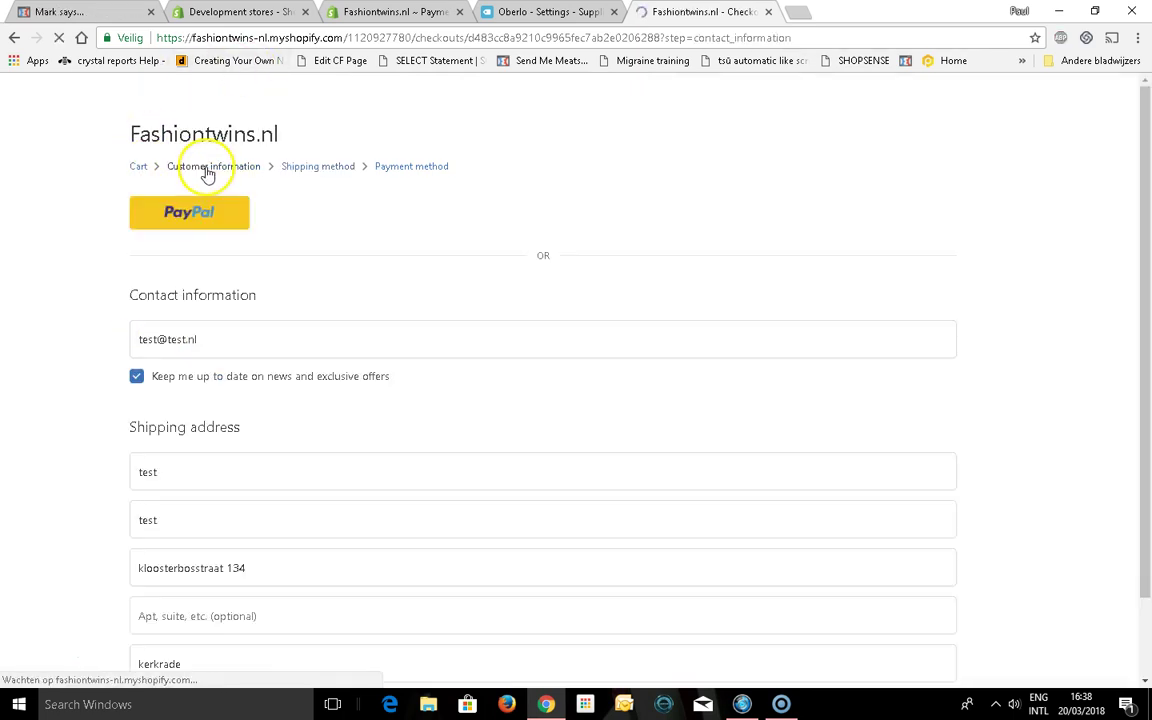
click(136, 168)
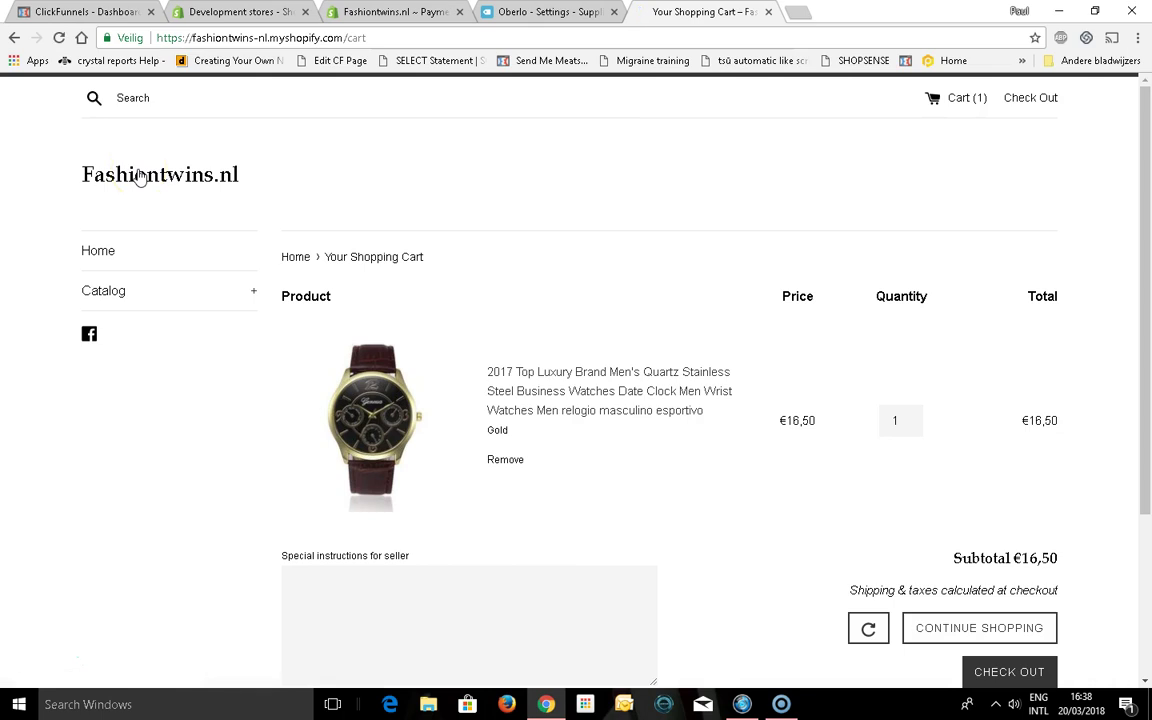
click(123, 174)
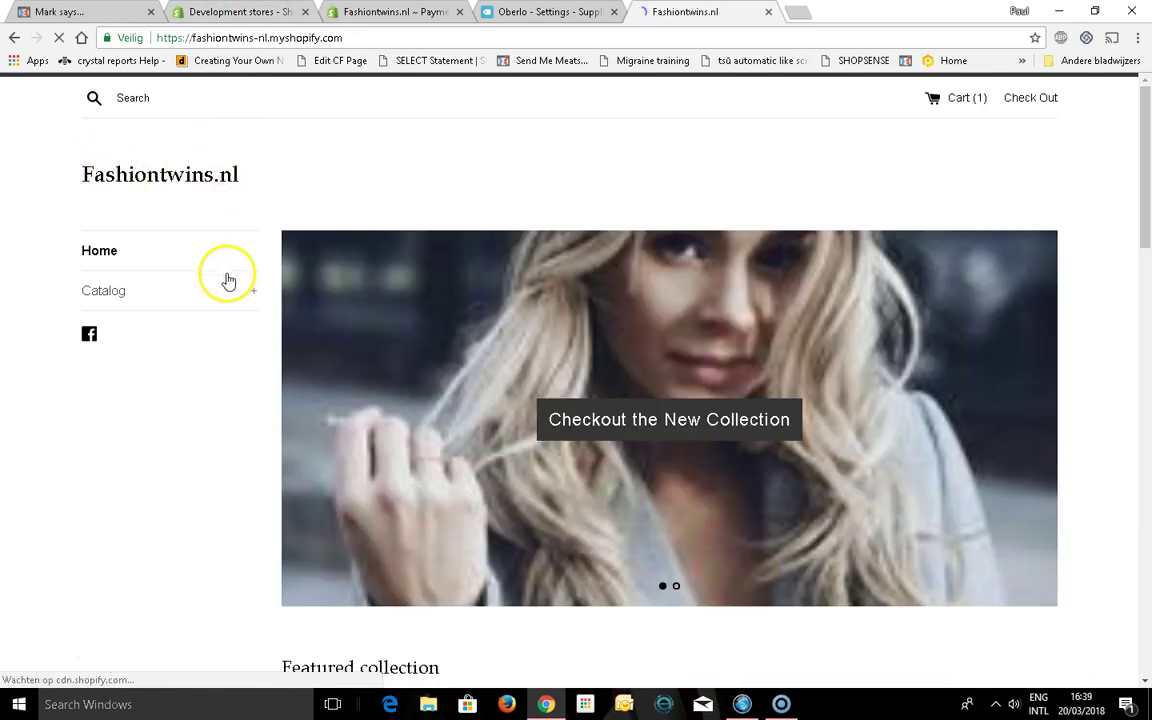
click(251, 296)
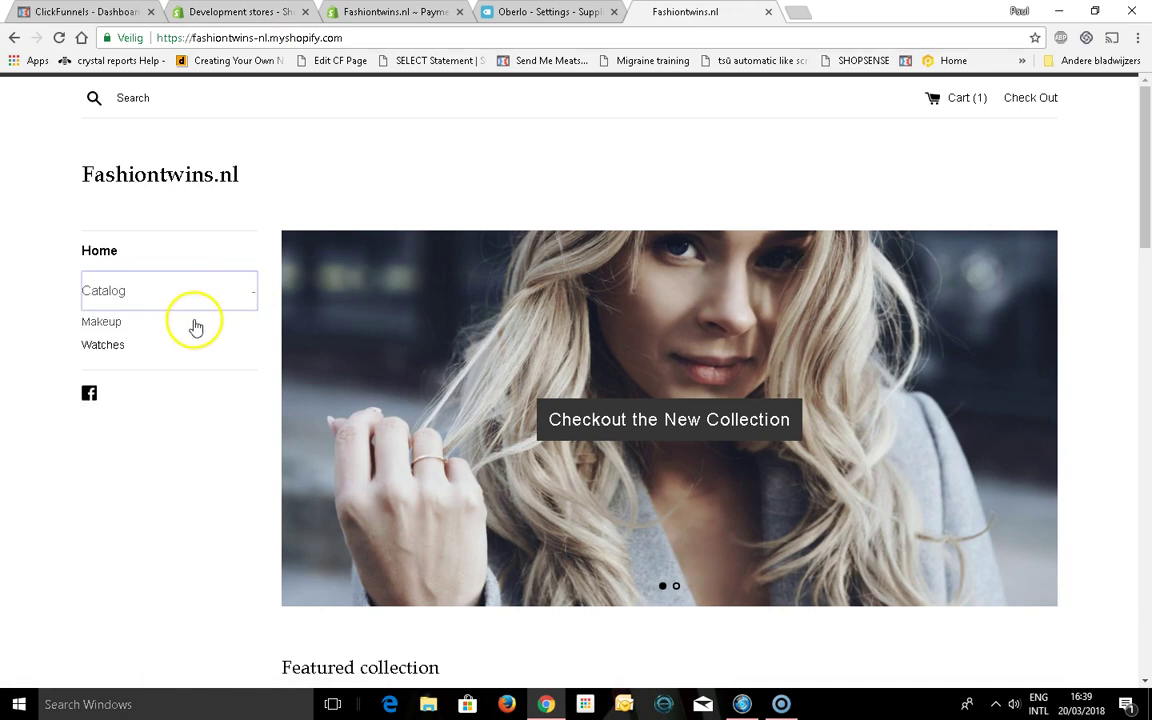
click(122, 346)
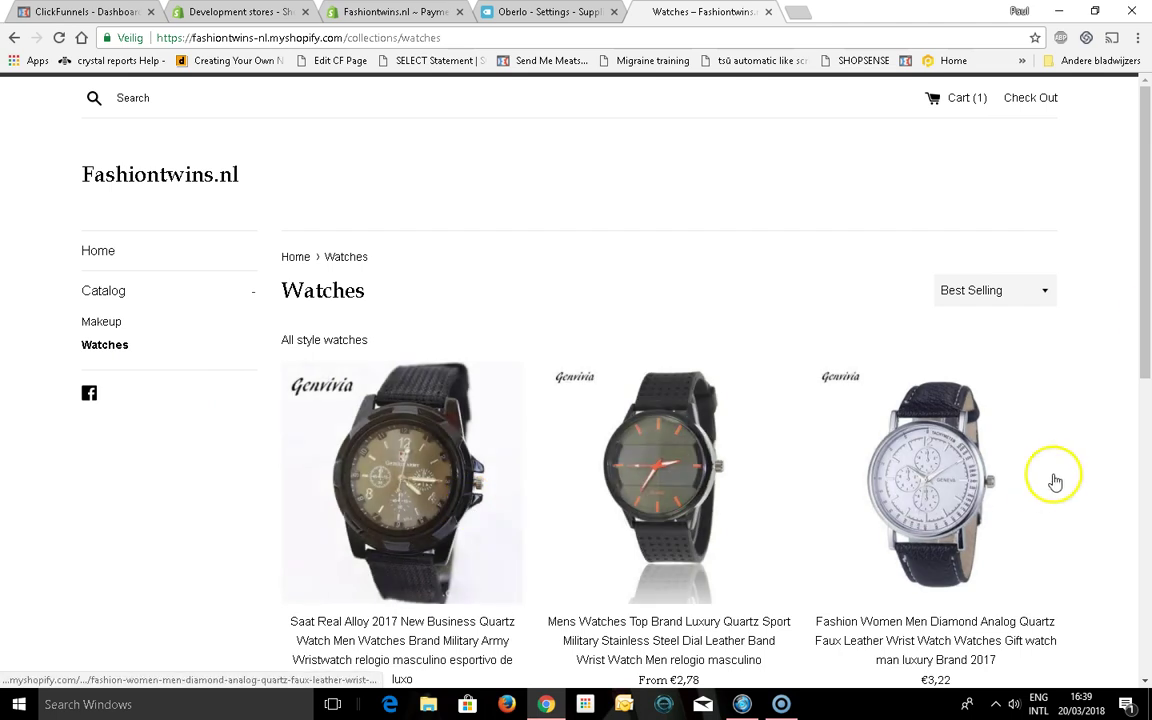
mouse_move(1146, 320)
mouse_down()
mouse_move(1146, 566)
mouse_move(1148, 302)
mouse_up()
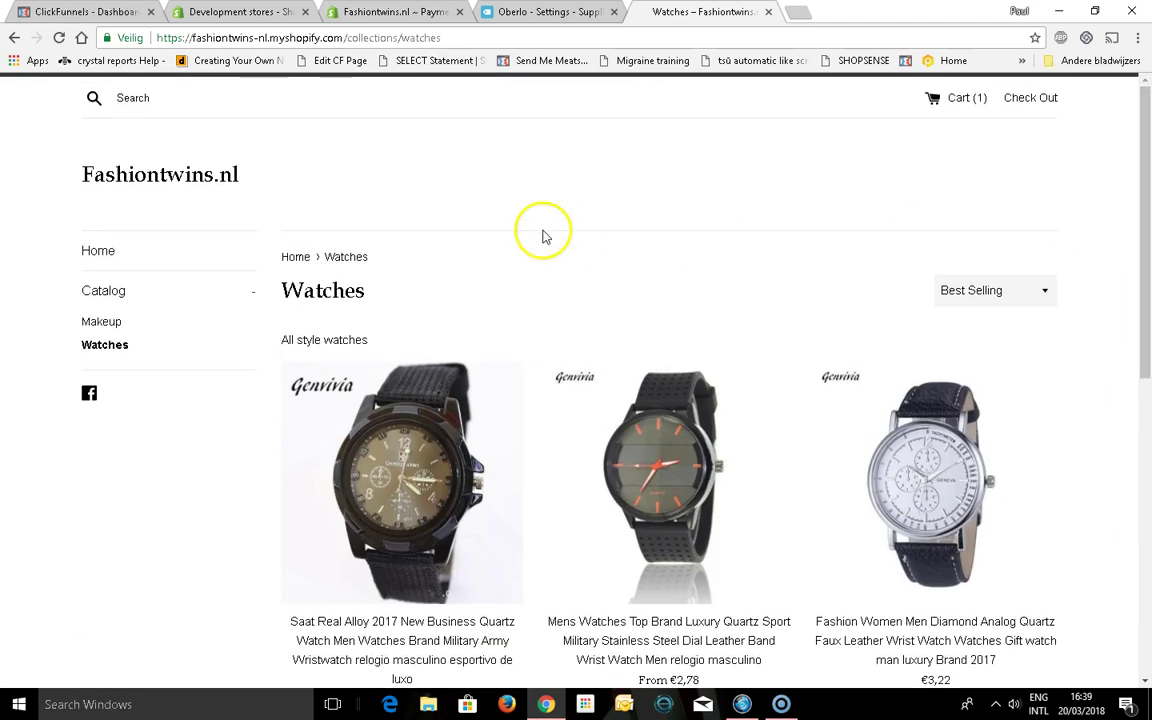
click(395, 11)
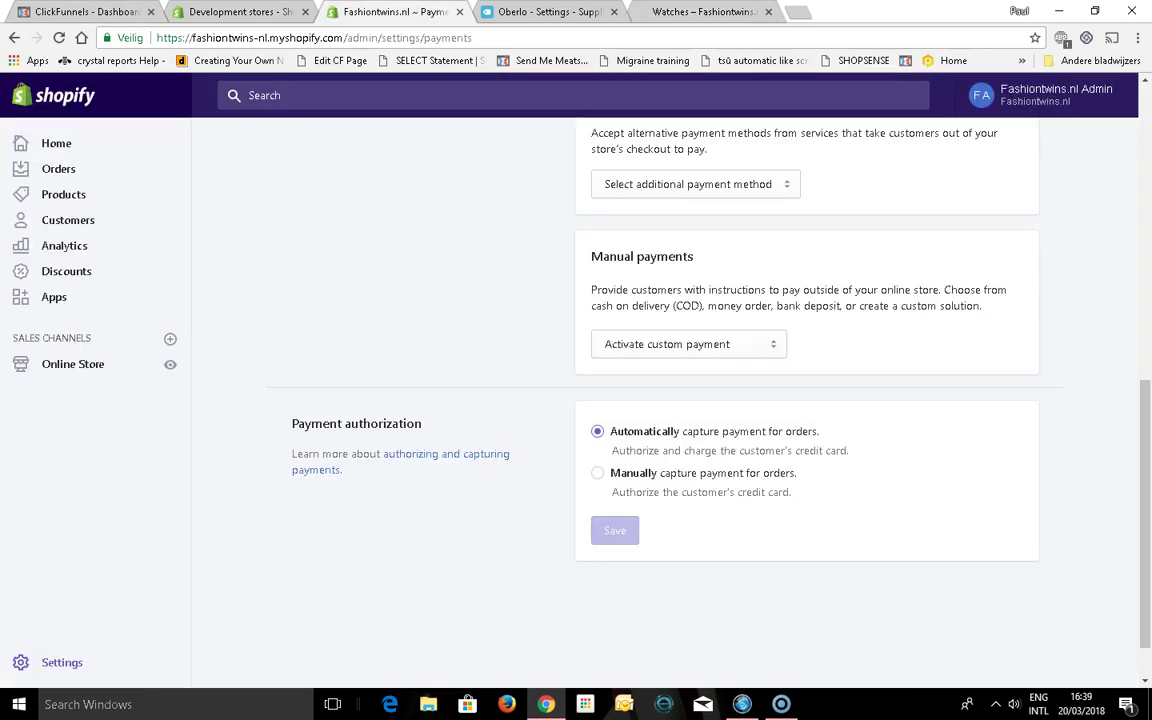
click(237, 12)
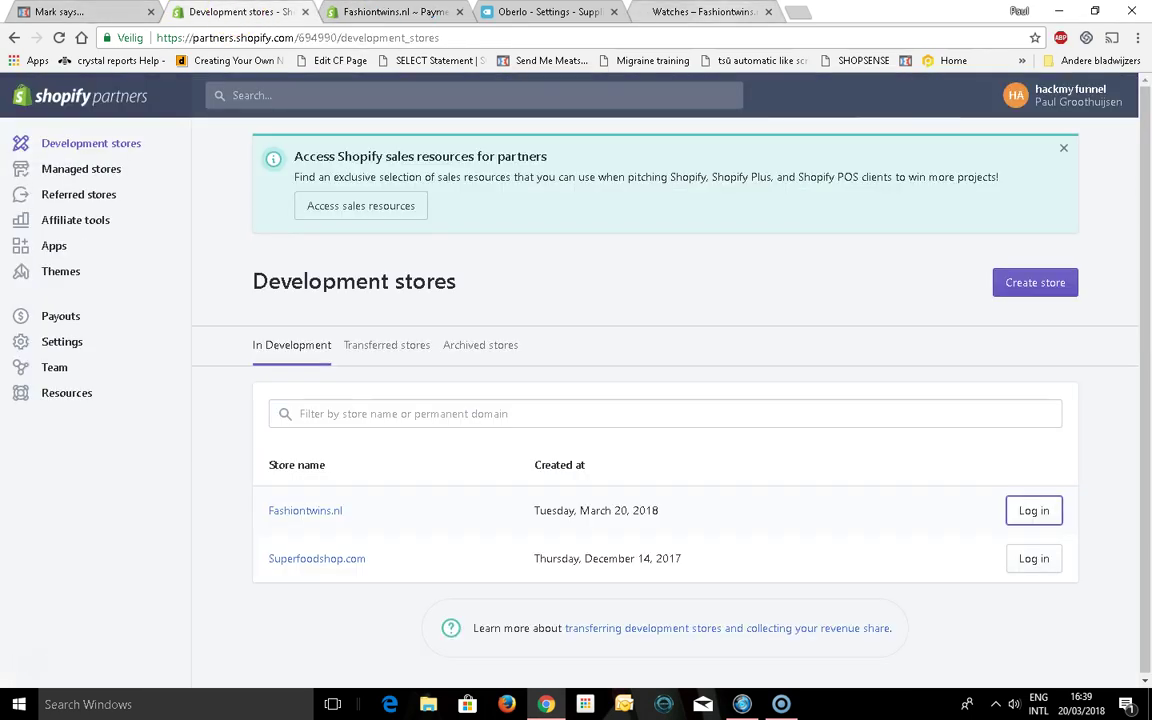
click(692, 11)
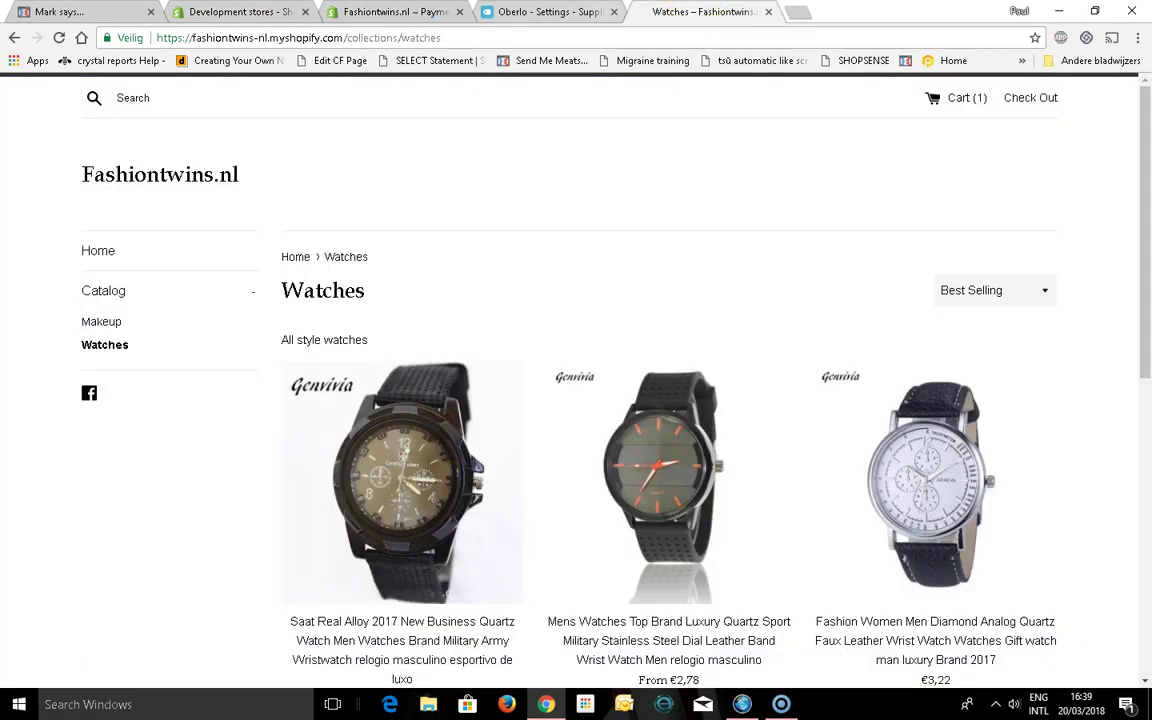
click(567, 18)
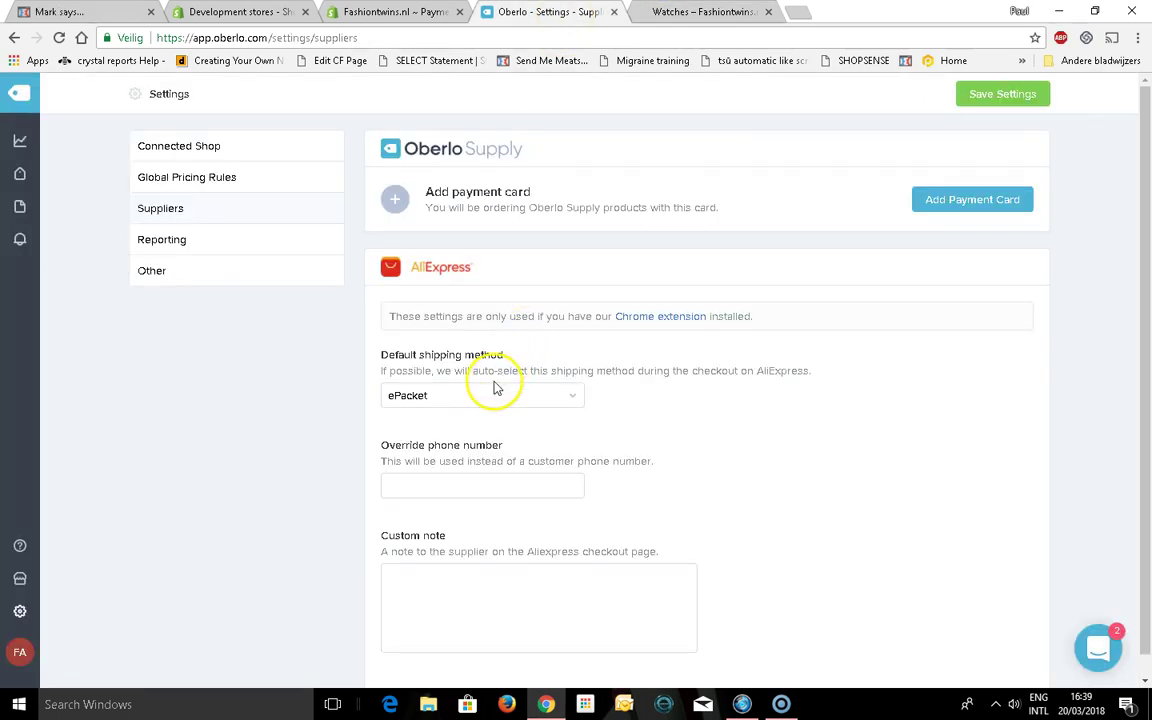
click(700, 11)
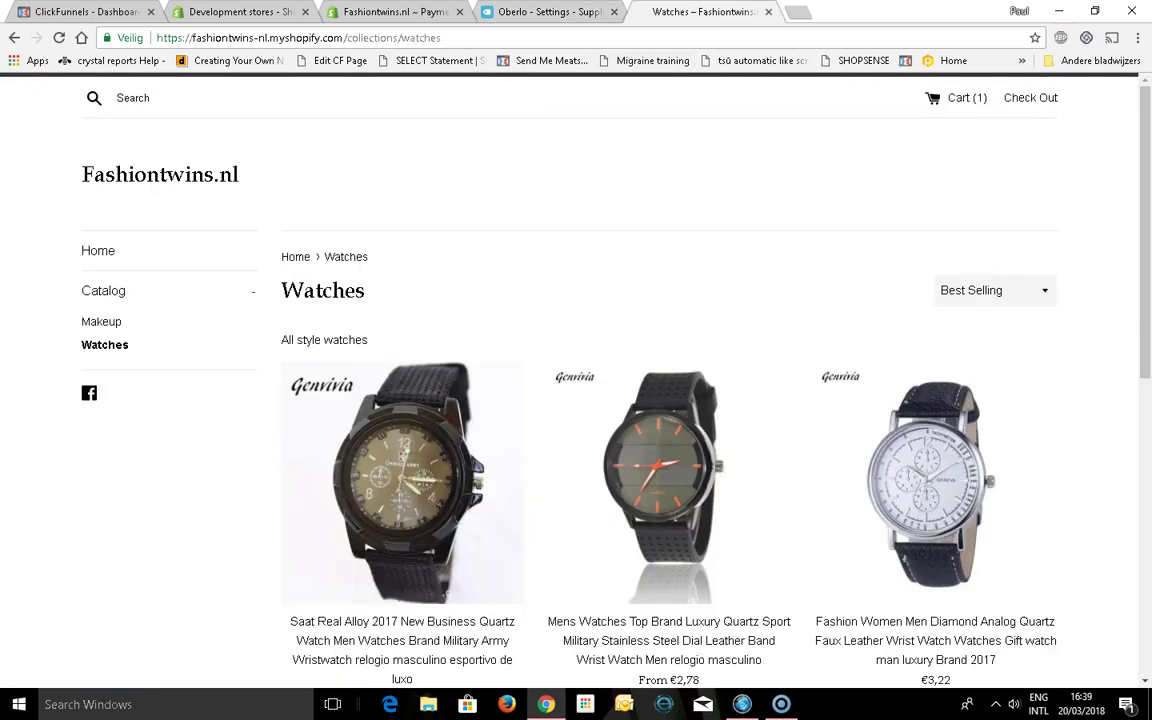